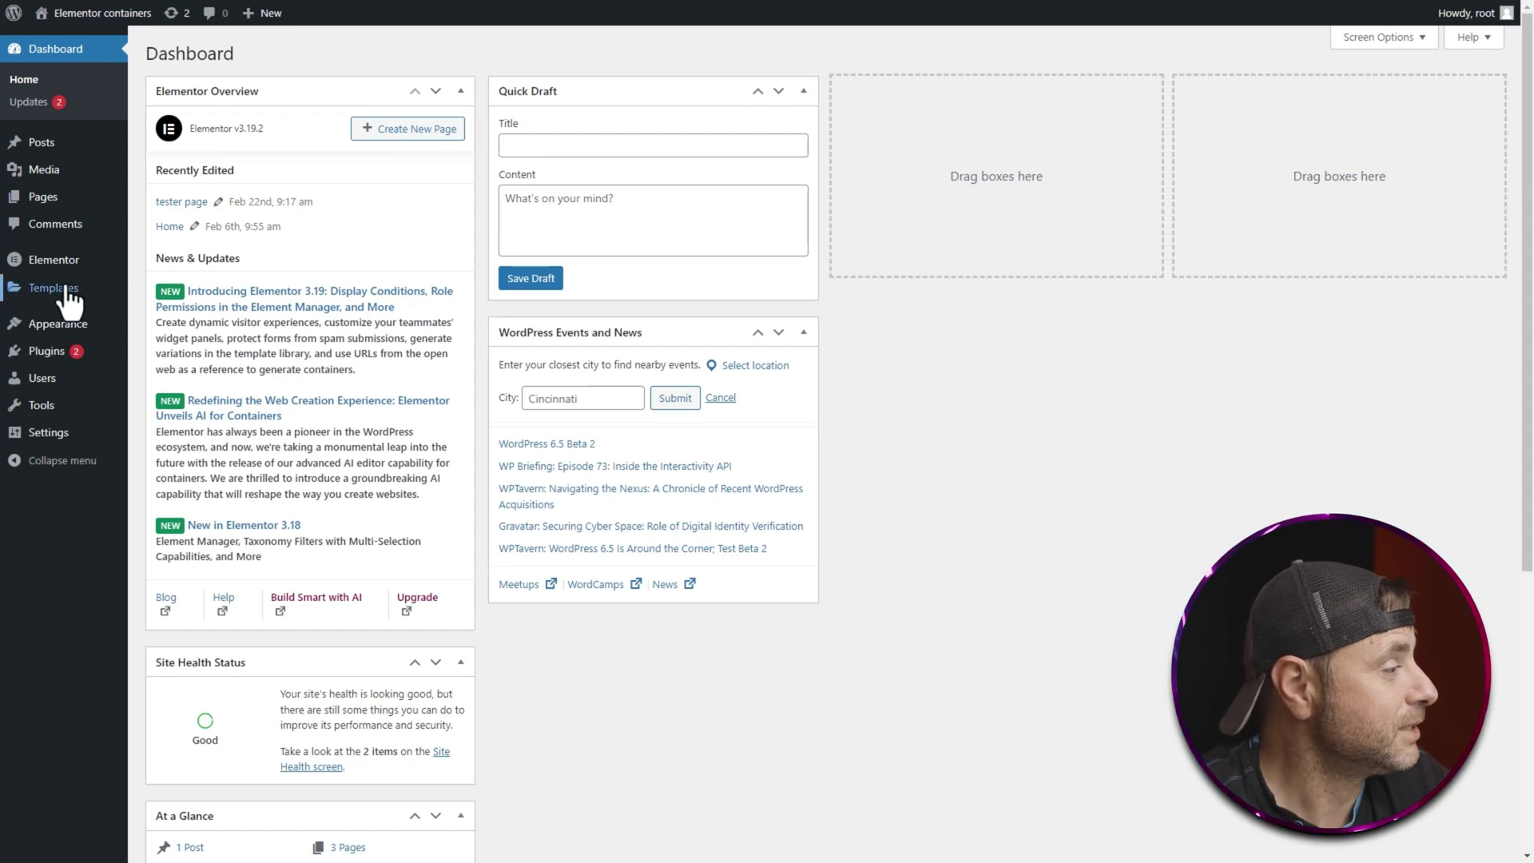
- Open Elementor's Theme Builder and view the Footer site part, which has no templates yet
mouse_move(84, 292)
left_click(183, 336)
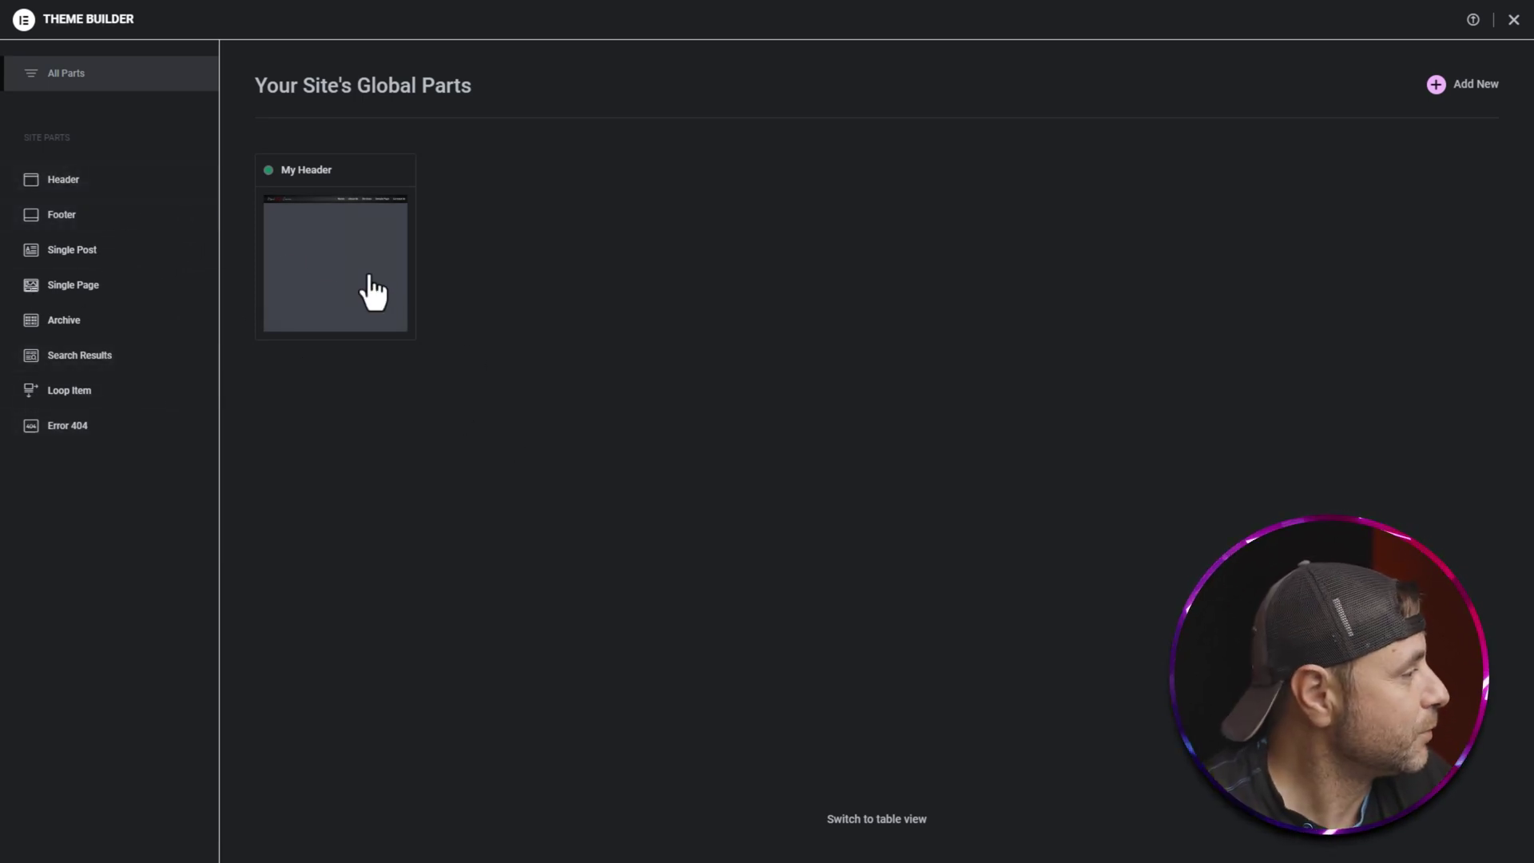
mouse_move(72, 217)
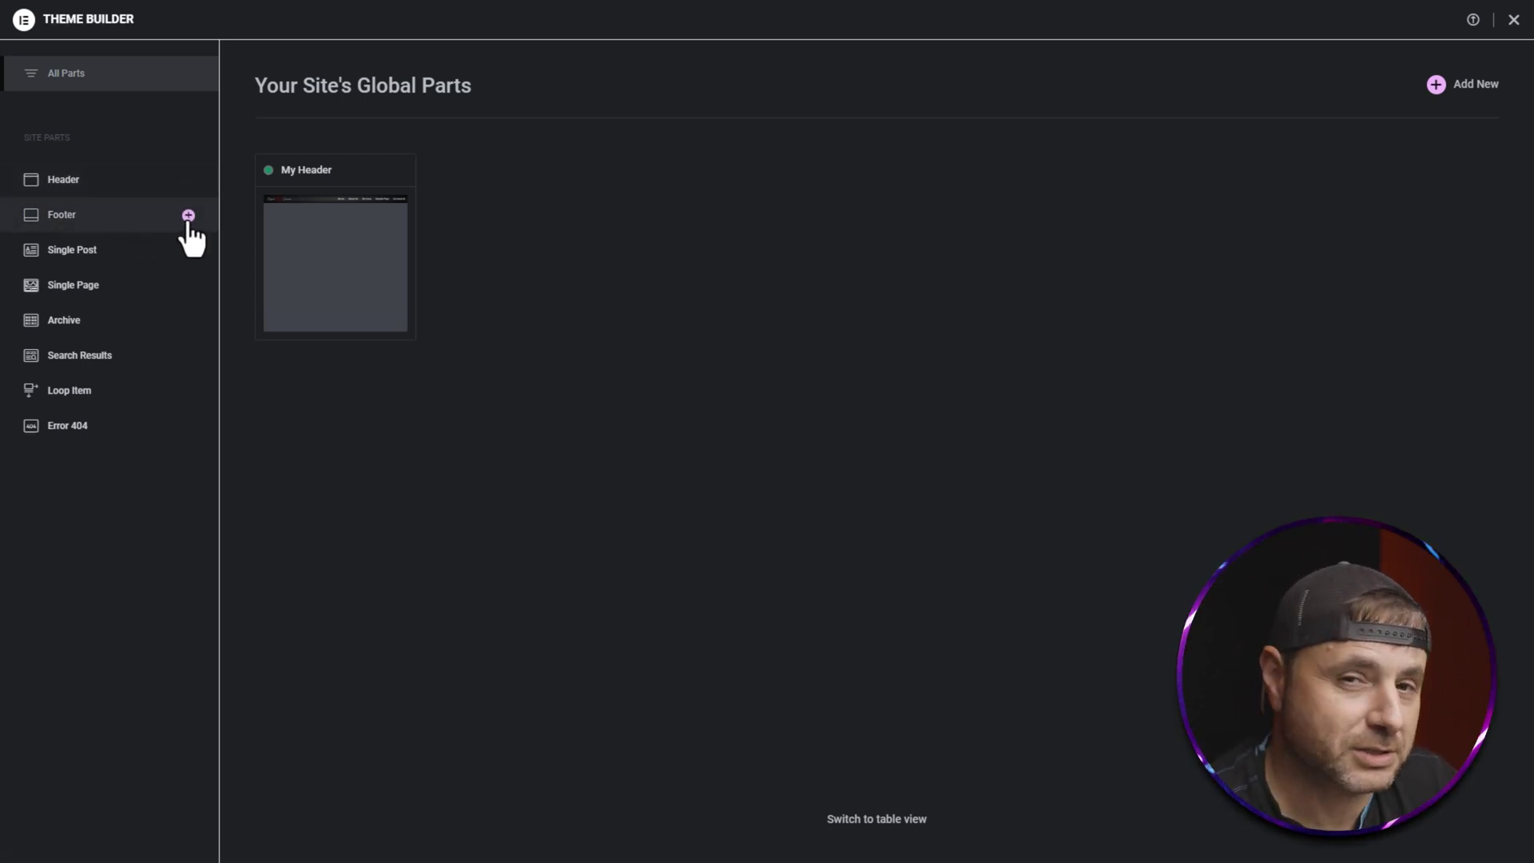
left_click(137, 213)
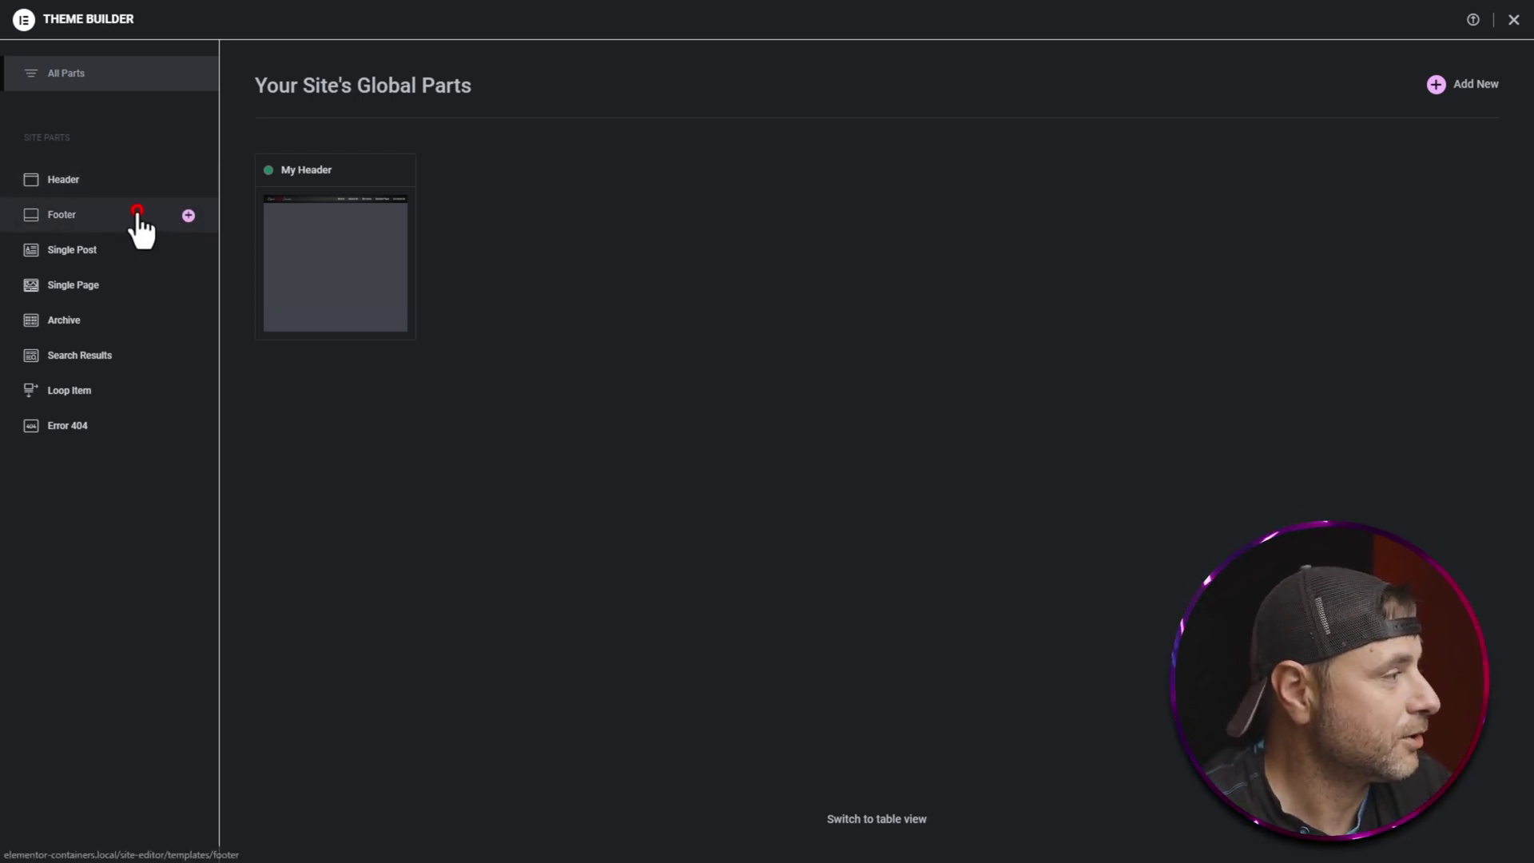
- Create a new footer template and dismiss the block library to start from a blank canvas
left_click(1462, 89)
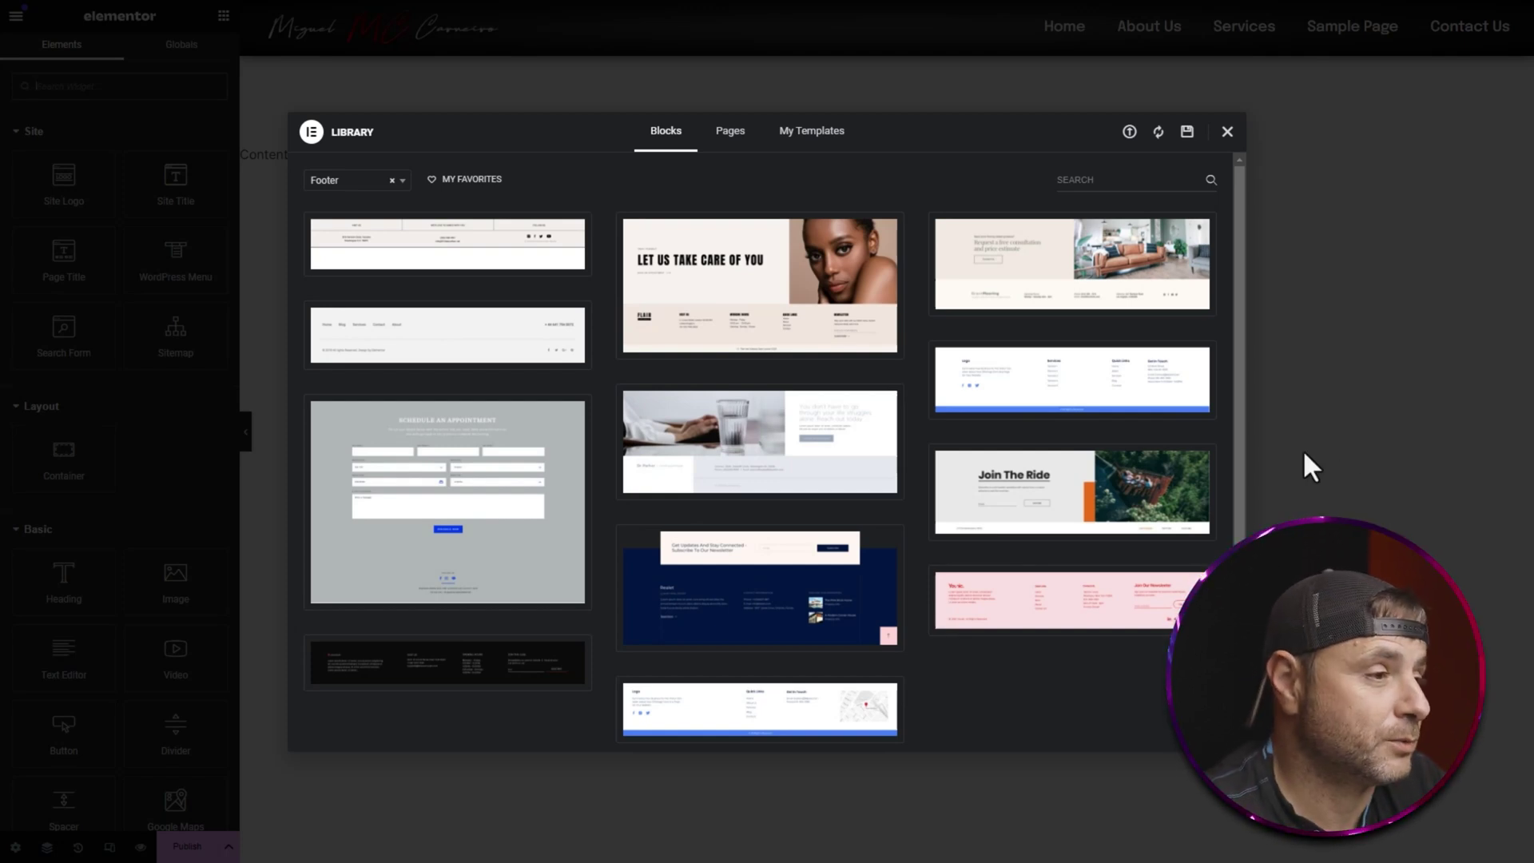
left_click(1226, 131)
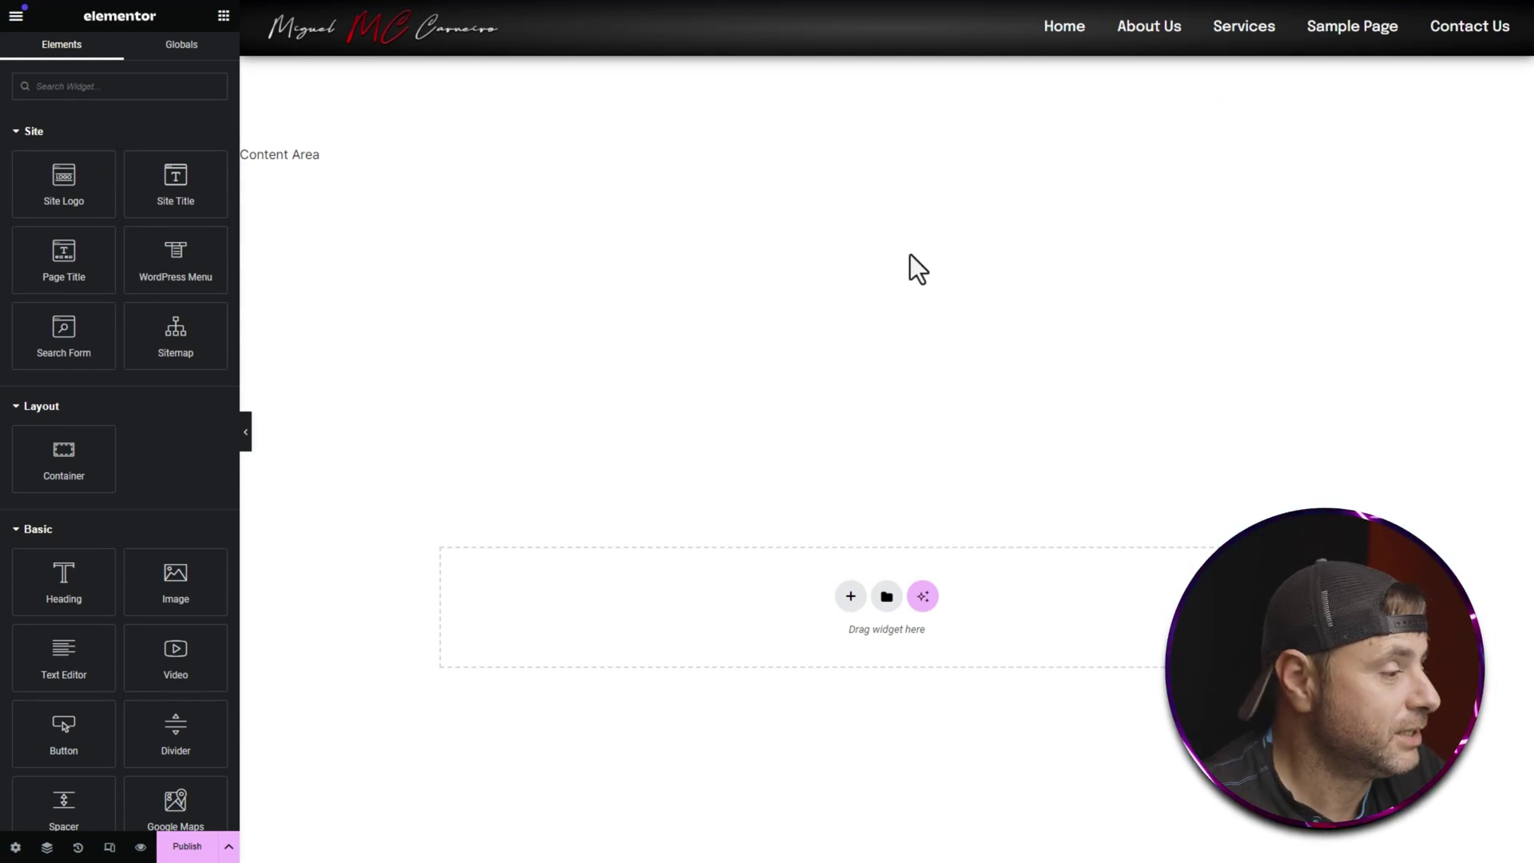
- Insert a two-column container into the footer and open its layout settings
left_click(852, 605)
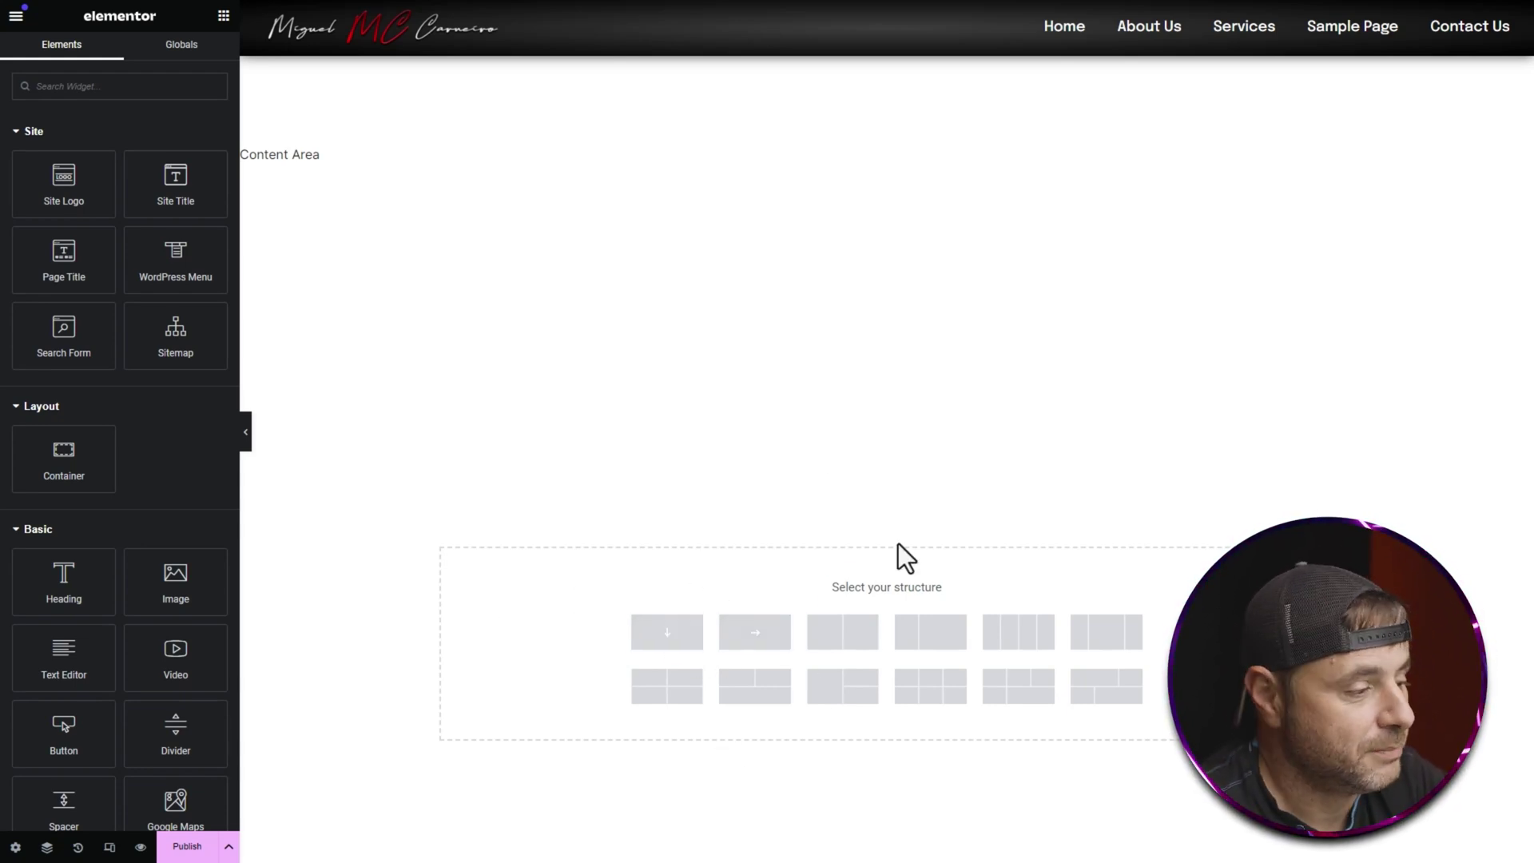
left_click(859, 631)
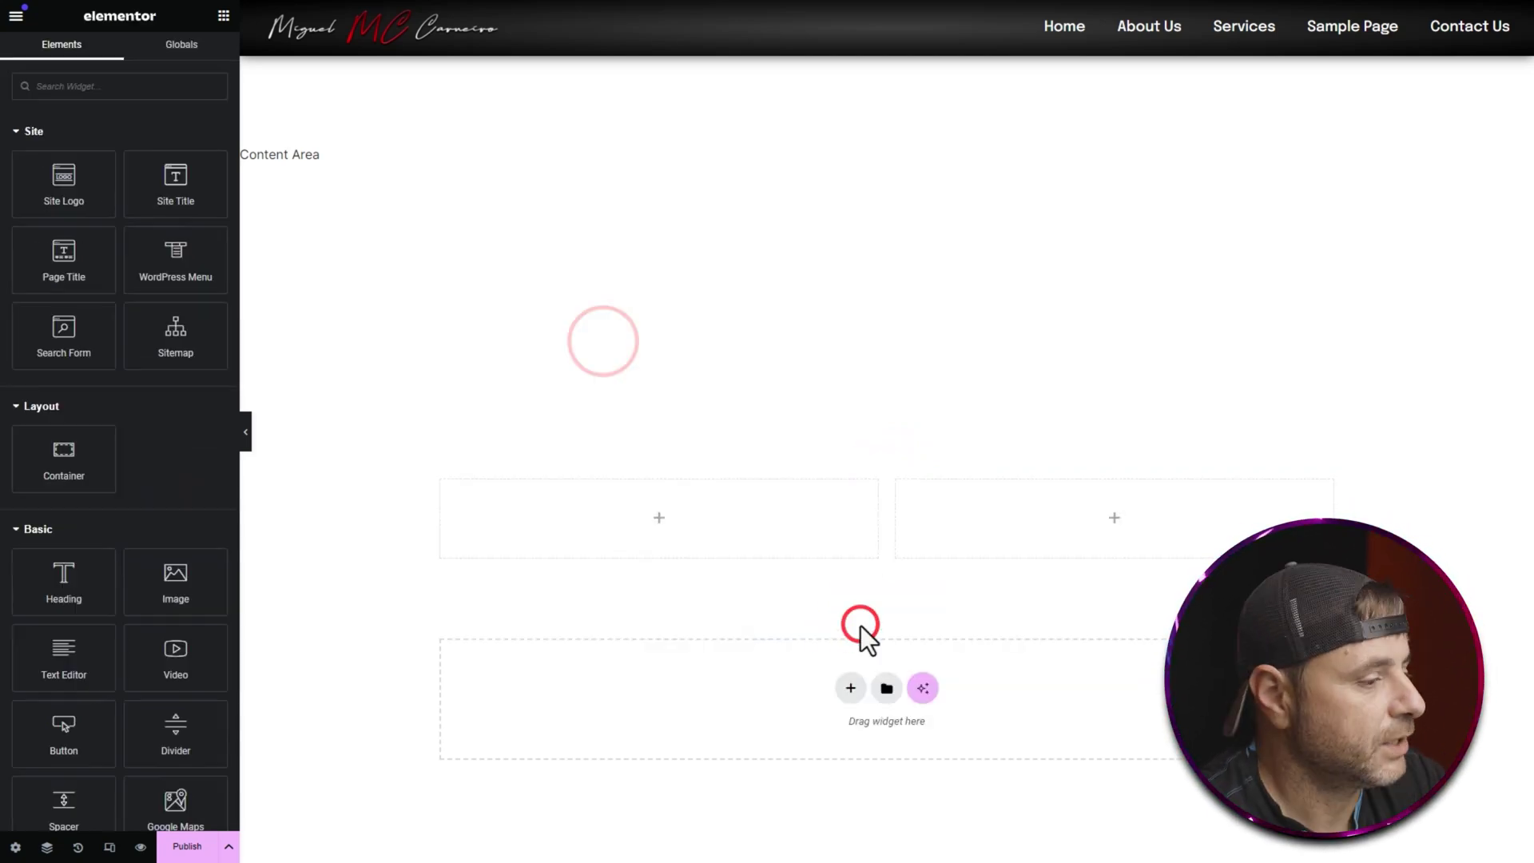
mouse_move(883, 503)
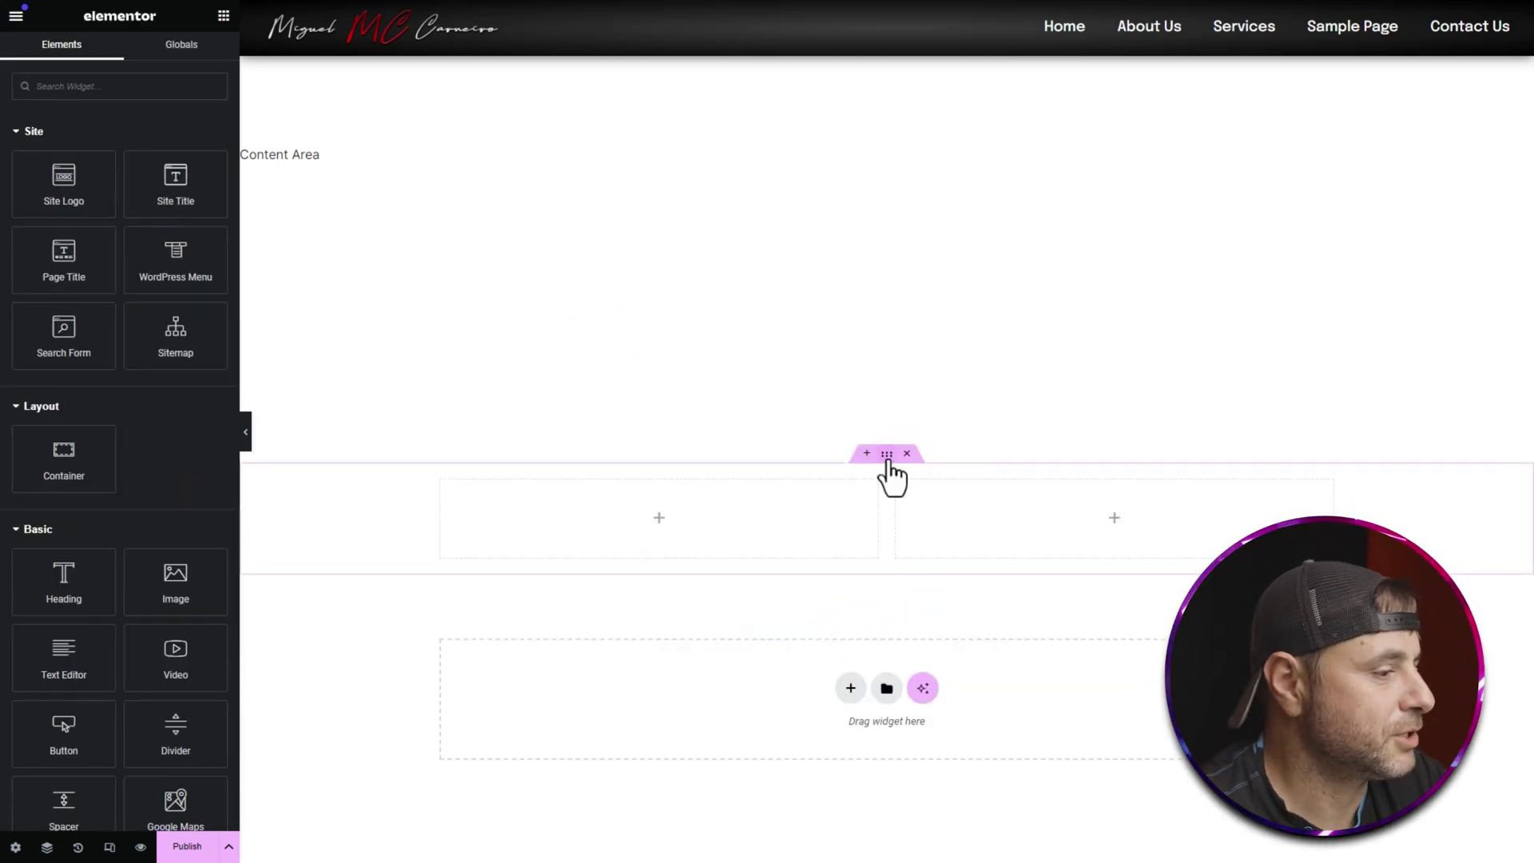
left_click(886, 456)
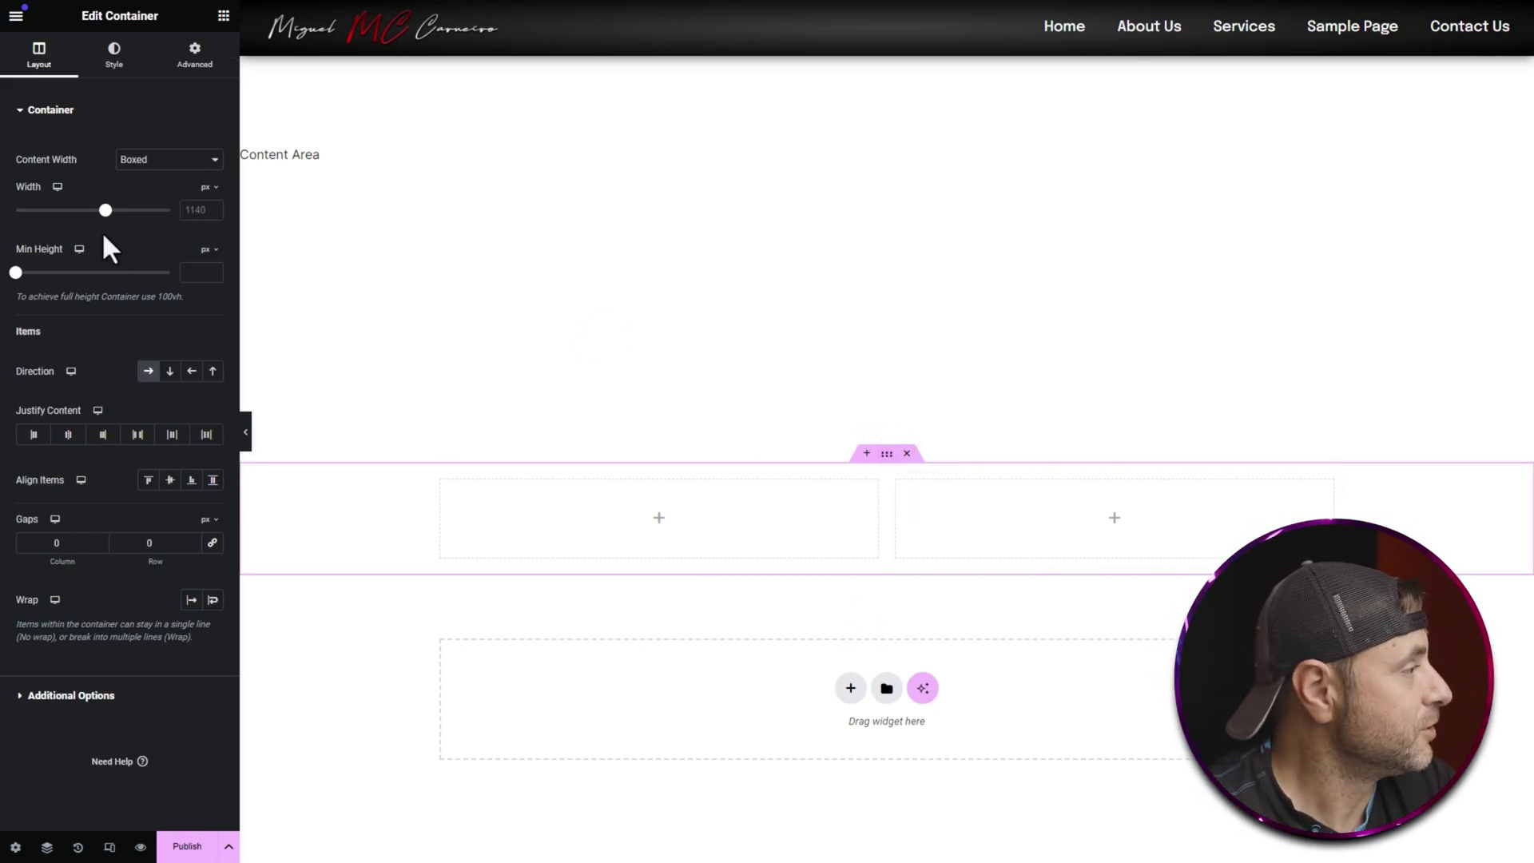
- Set the container to Full Width with its items aligned to center
left_click(187, 160)
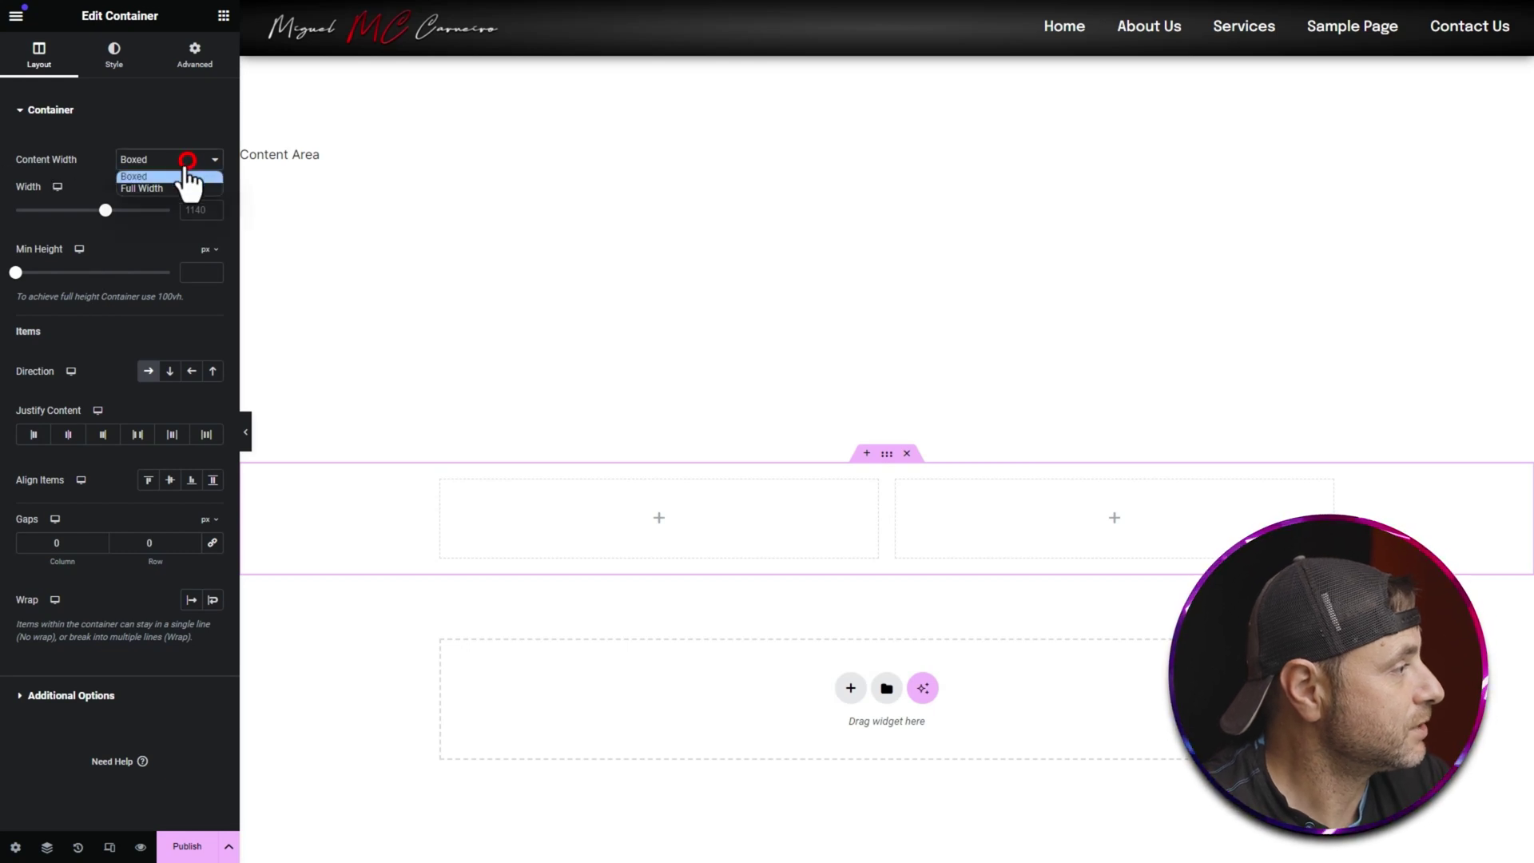
left_click(174, 189)
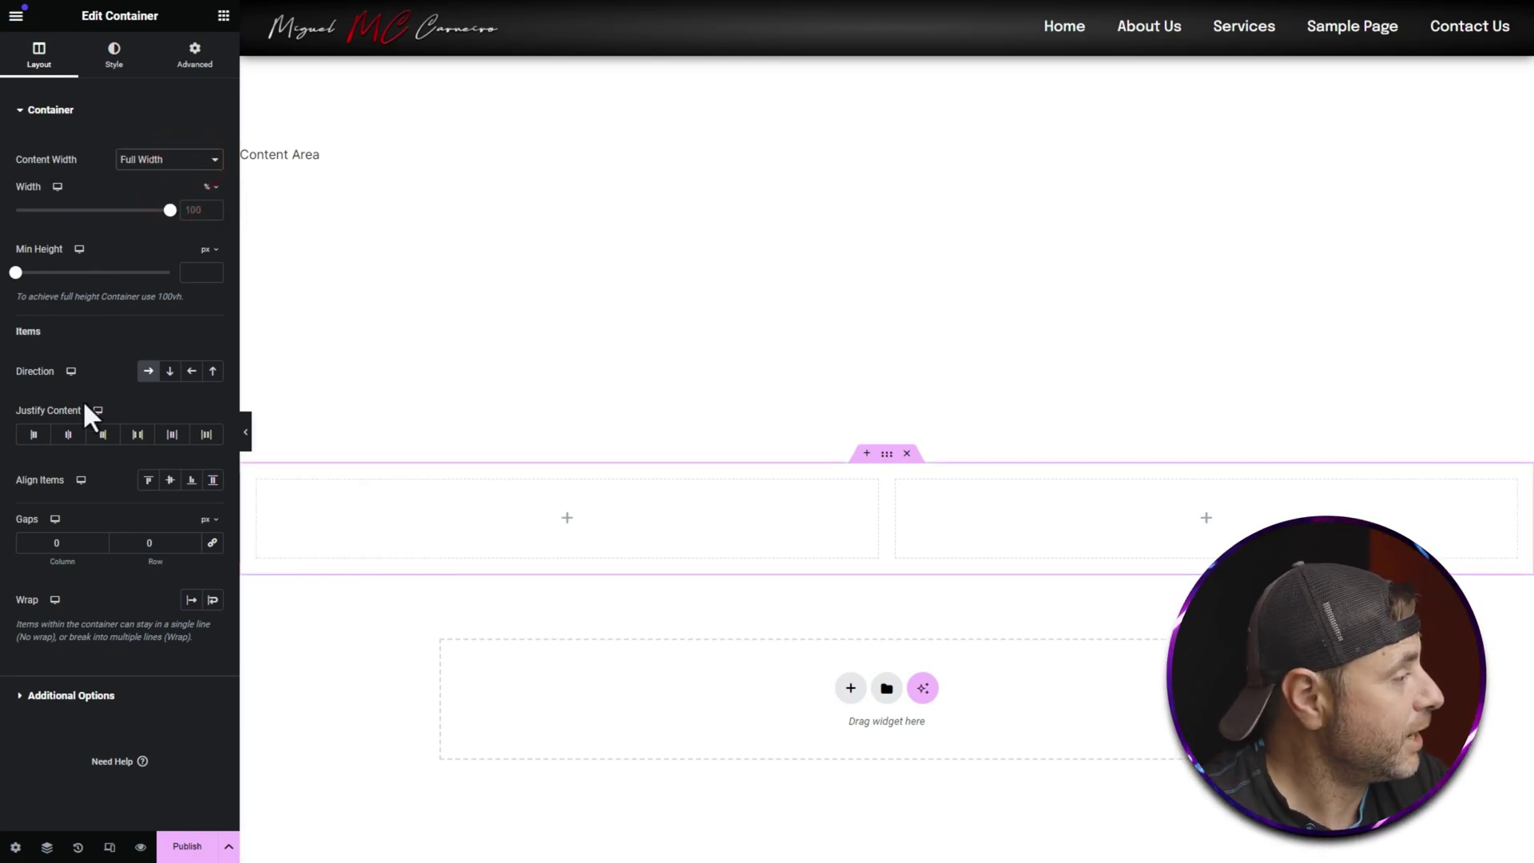
left_click(169, 372)
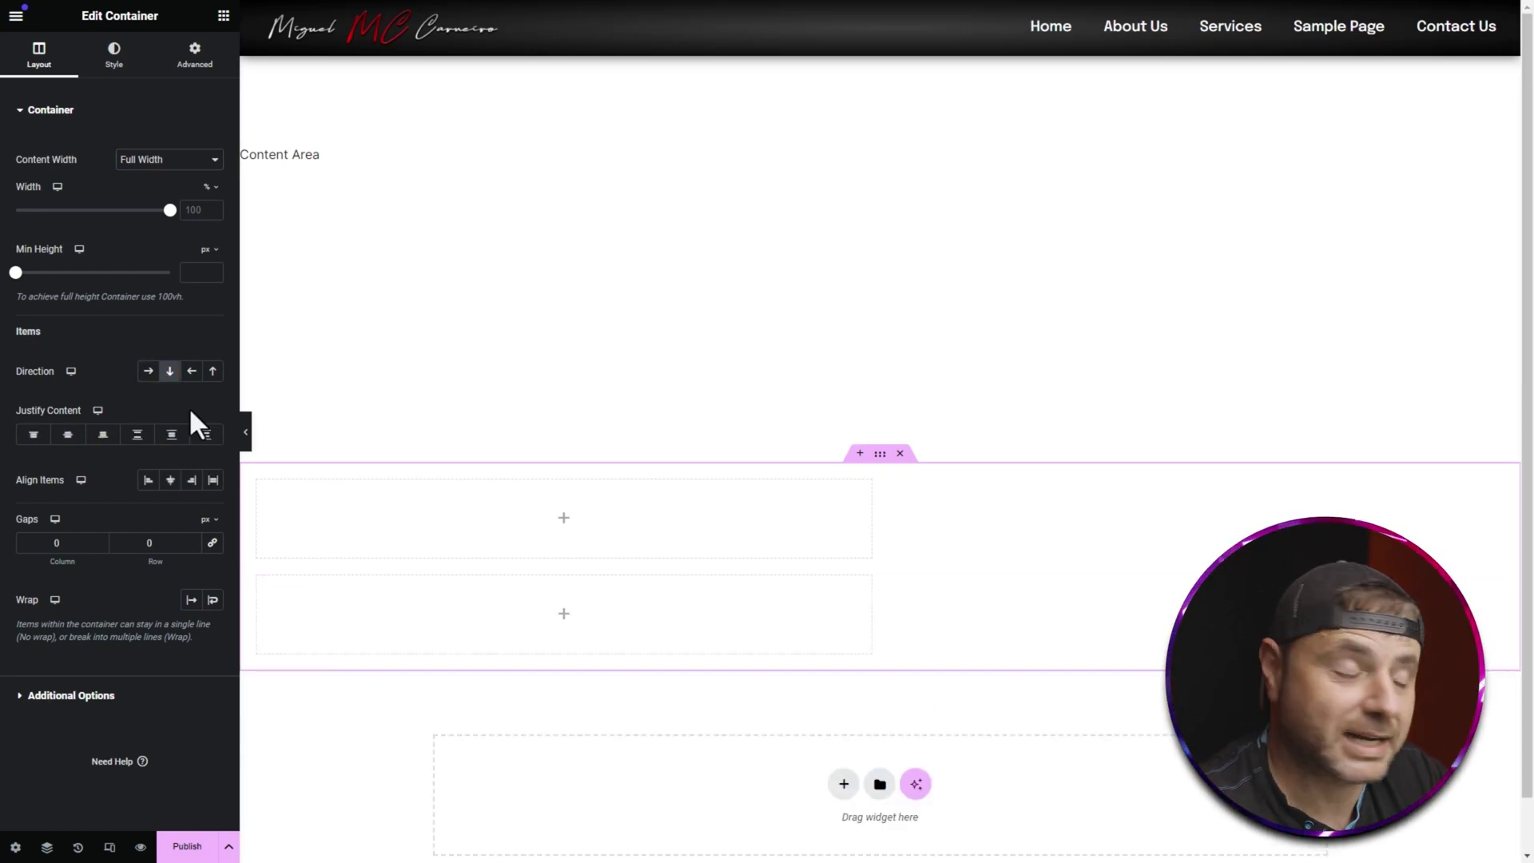
left_click(149, 372)
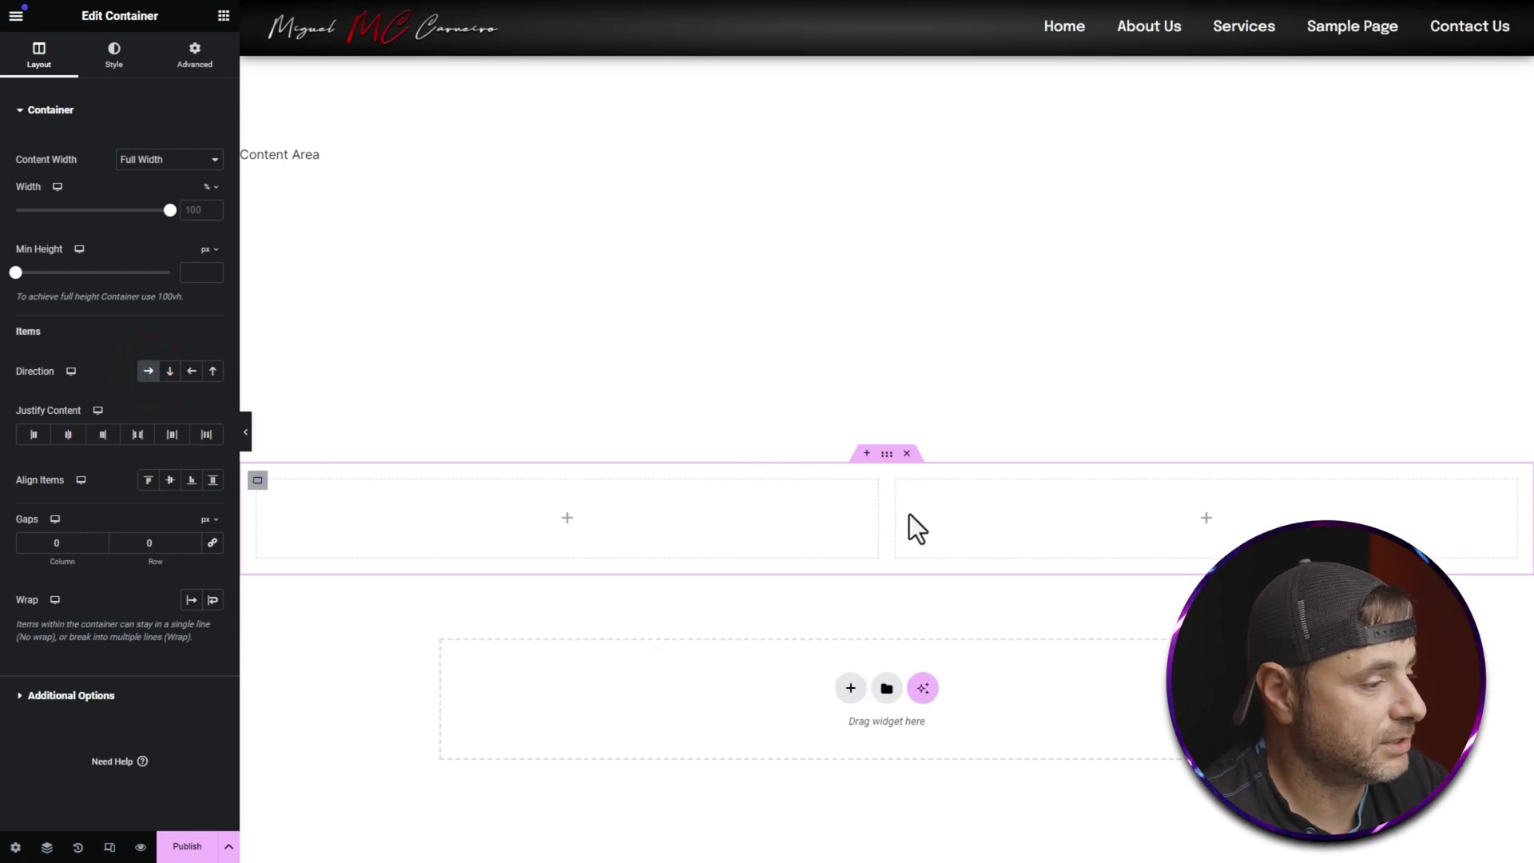
left_click(170, 480)
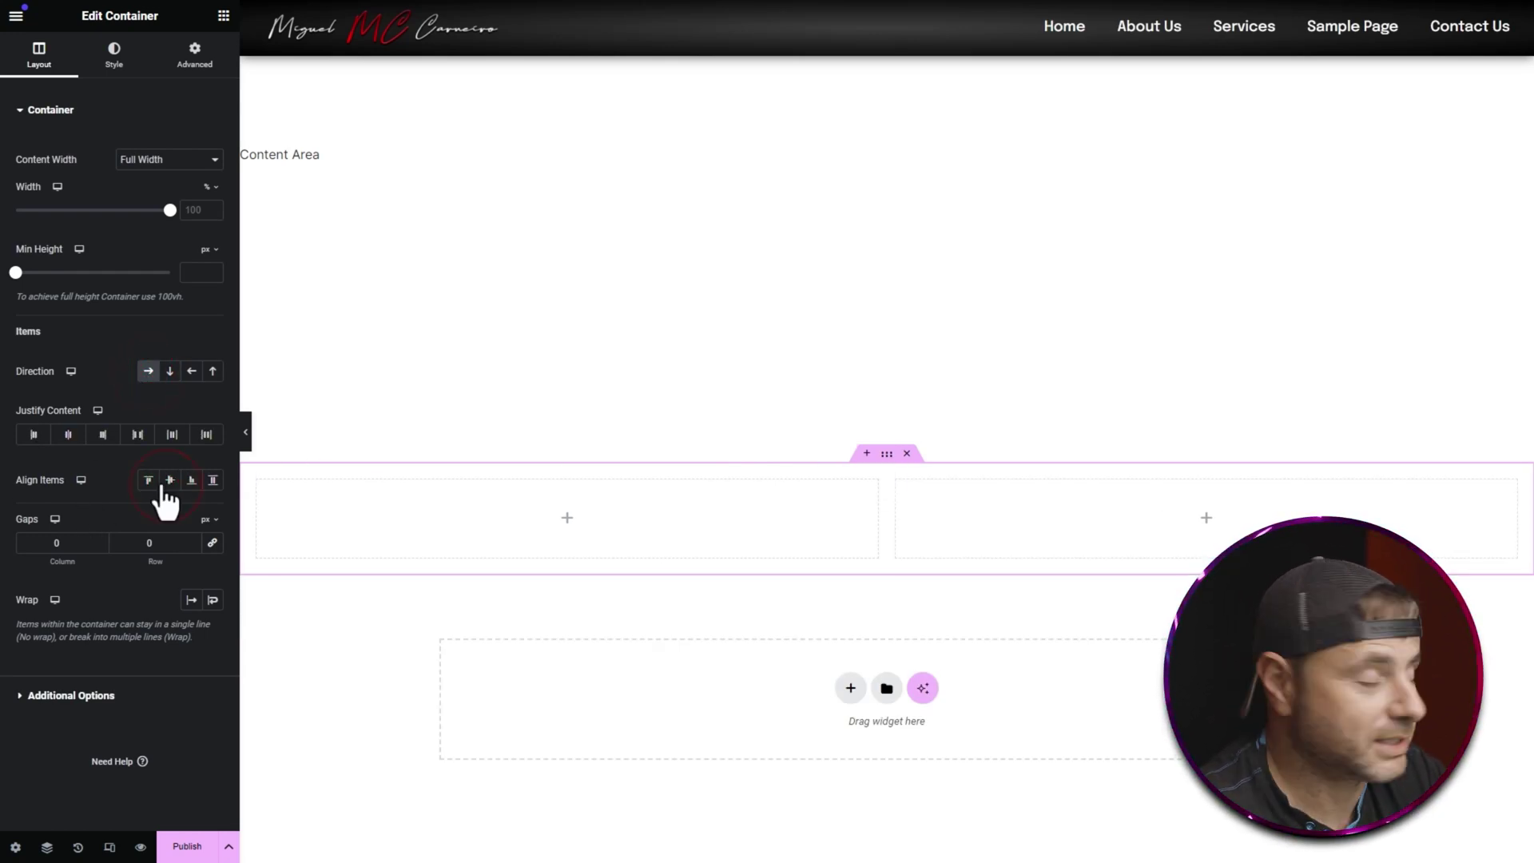
left_click(169, 481)
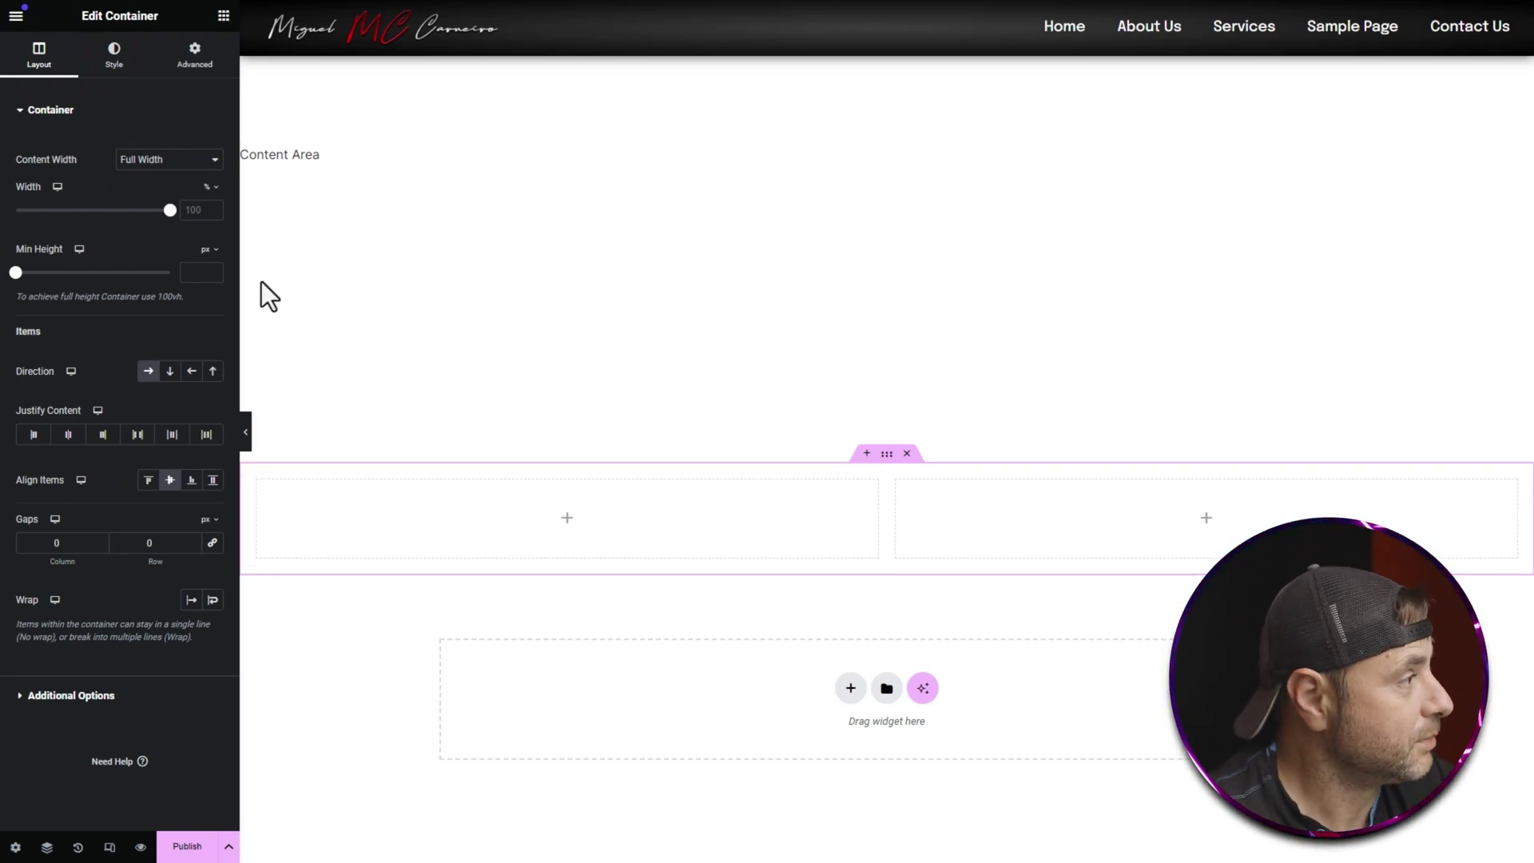
- Give the container a classic background with white color
left_click(112, 58)
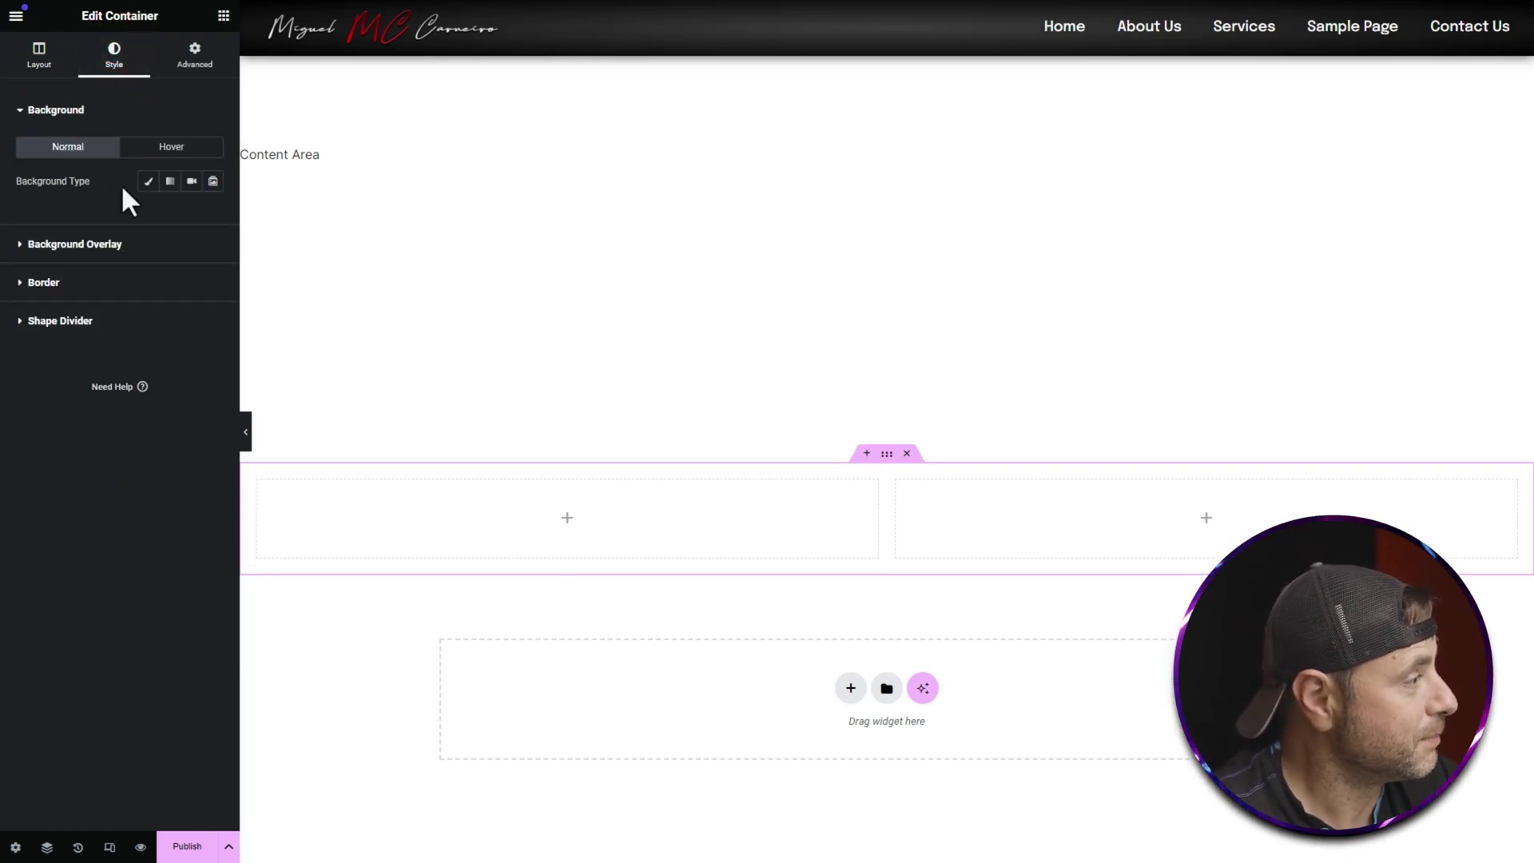
left_click(147, 181)
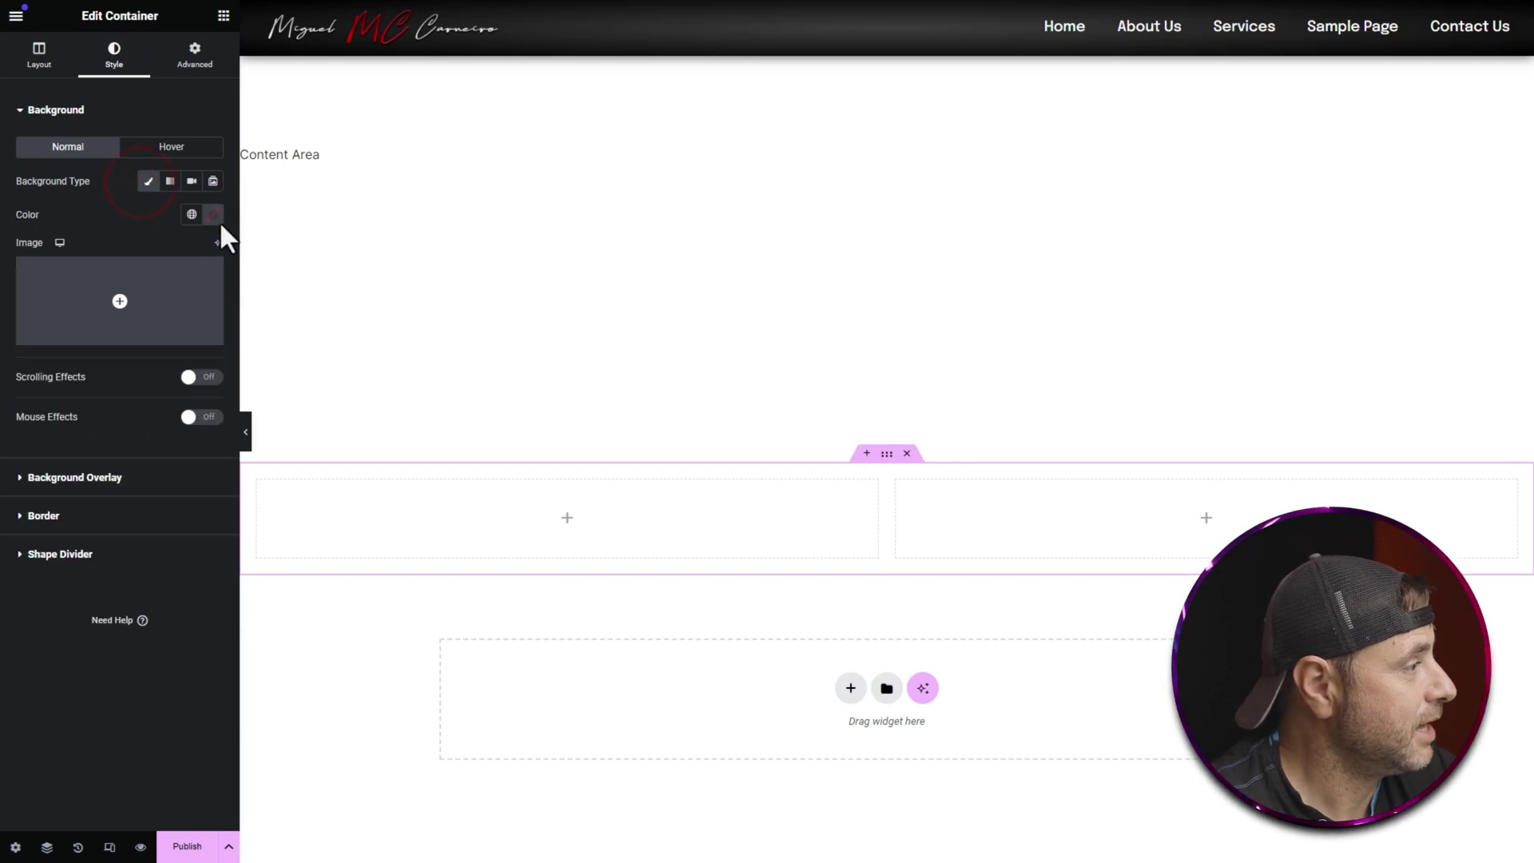
left_click(213, 214)
left_click(168, 294)
left_click(112, 270)
left_click(865, 658)
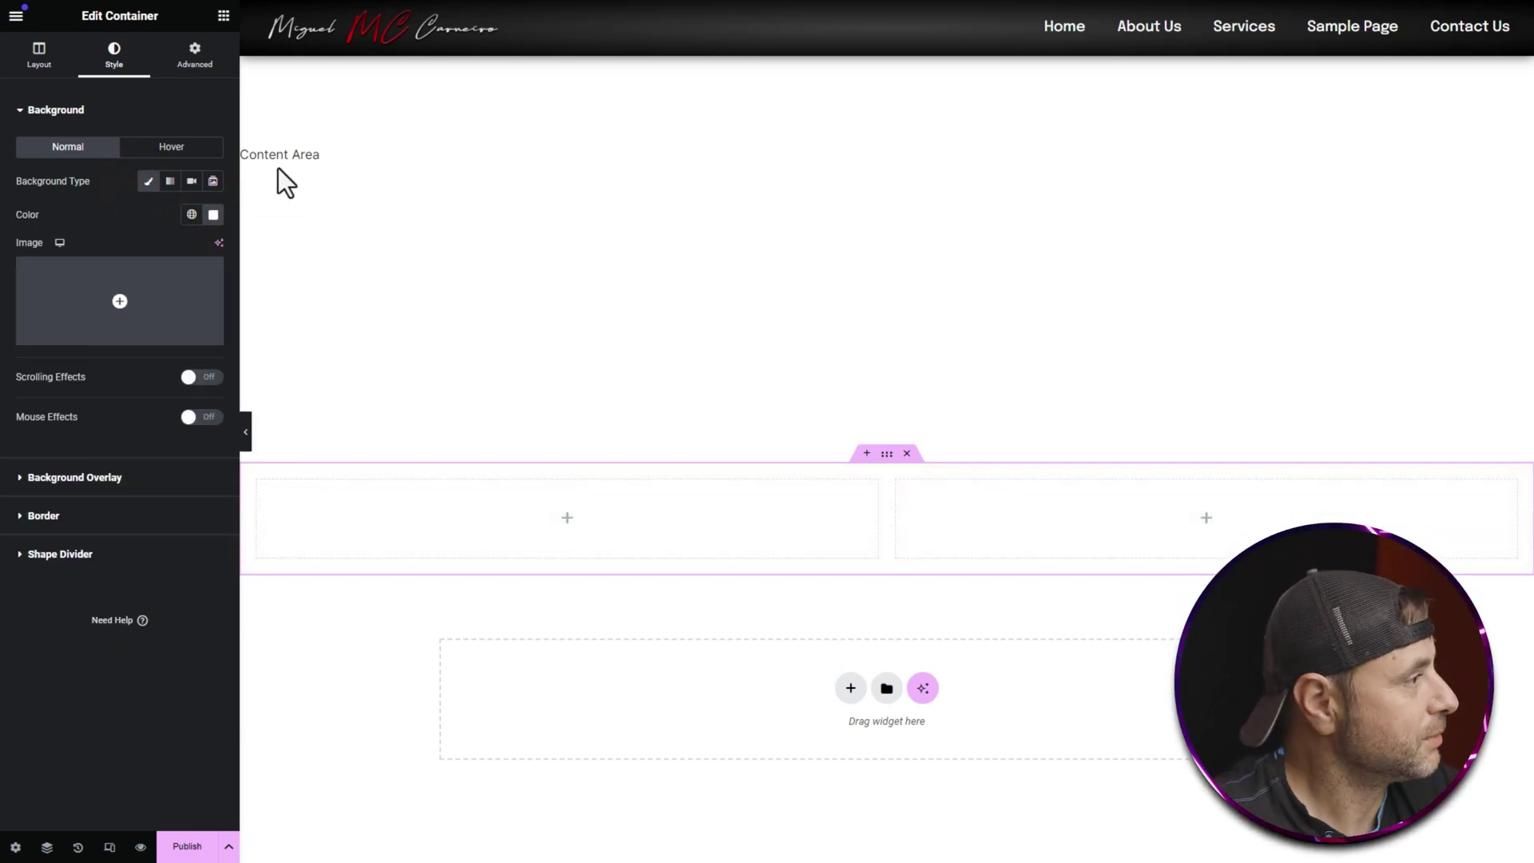
- Add a Heading widget to the left column reading 'LET US HELP YOU ACHIEVE YOUR GOALS'
left_click(223, 18)
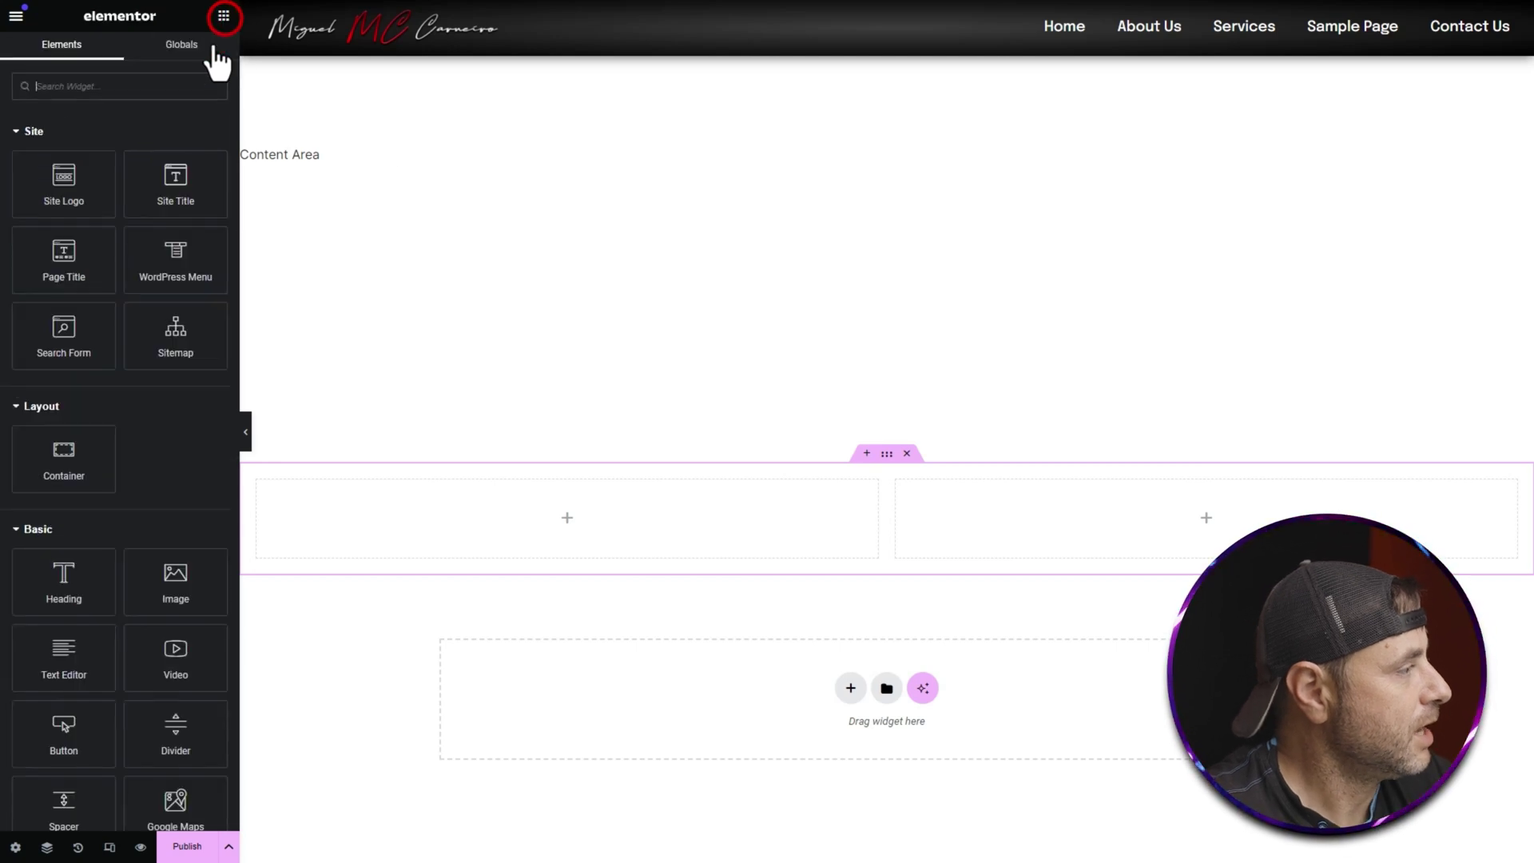
left_click_drag(60, 577, 481, 521)
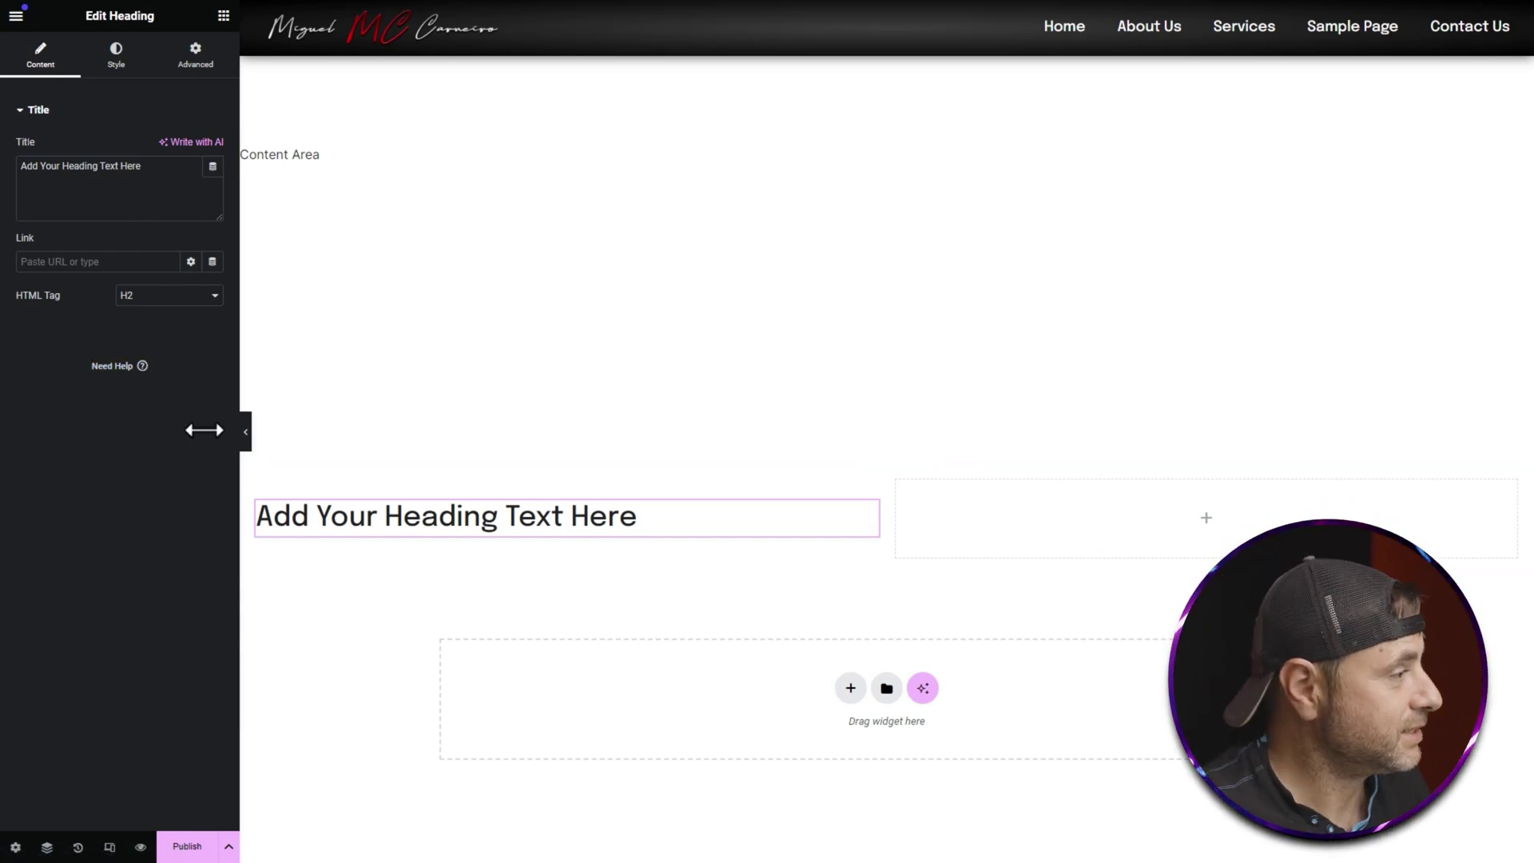
left_click(176, 199)
key("ctrl+a")
type("Let us help you achieve your goals")
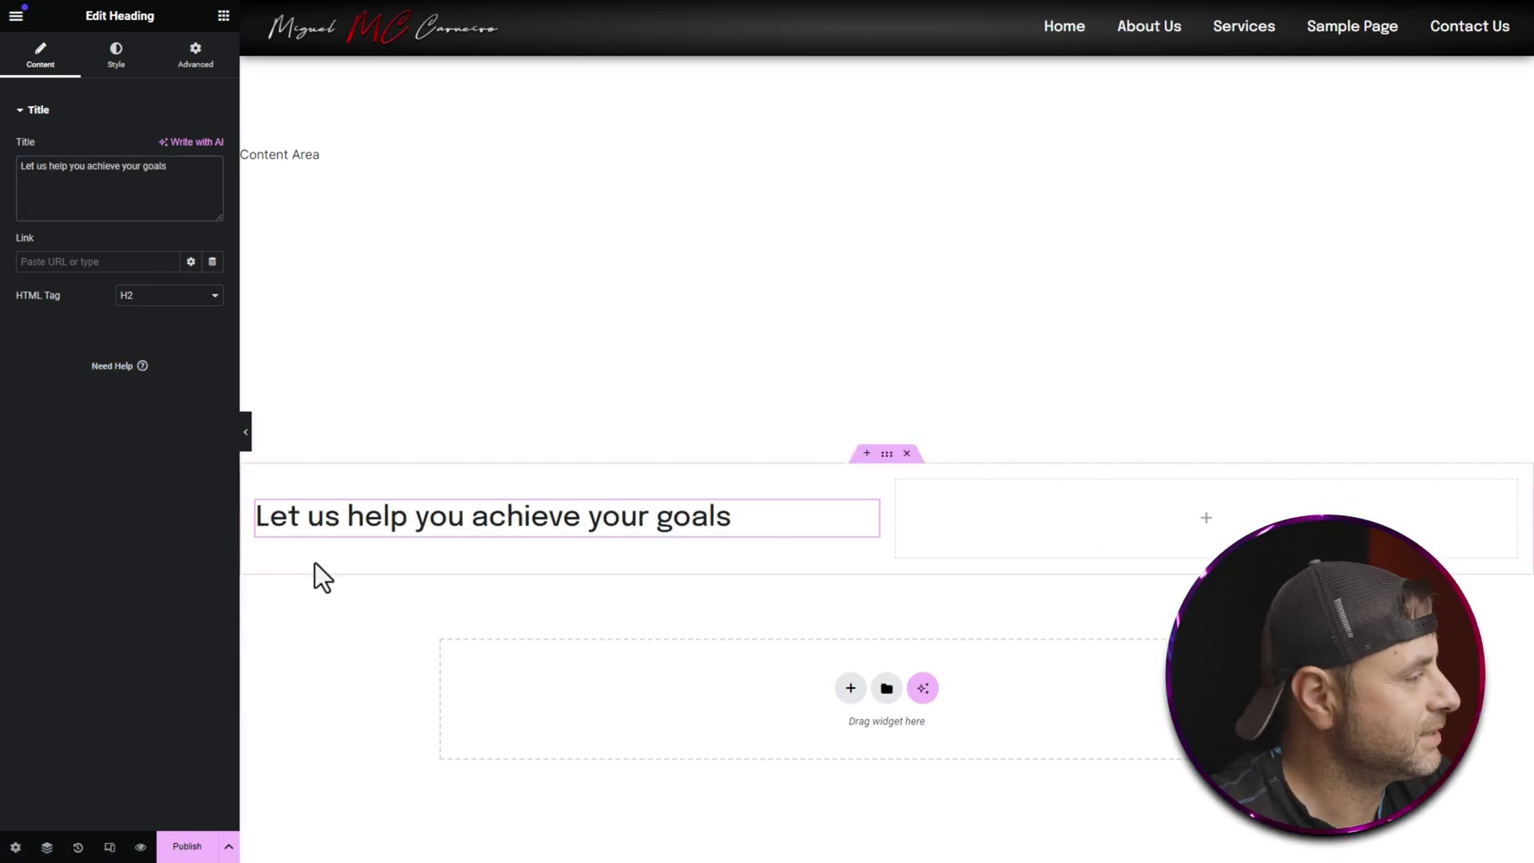
- Center the heading and set its typography to uppercase at weight 400 (Normal)
left_click(116, 57)
left_click(170, 148)
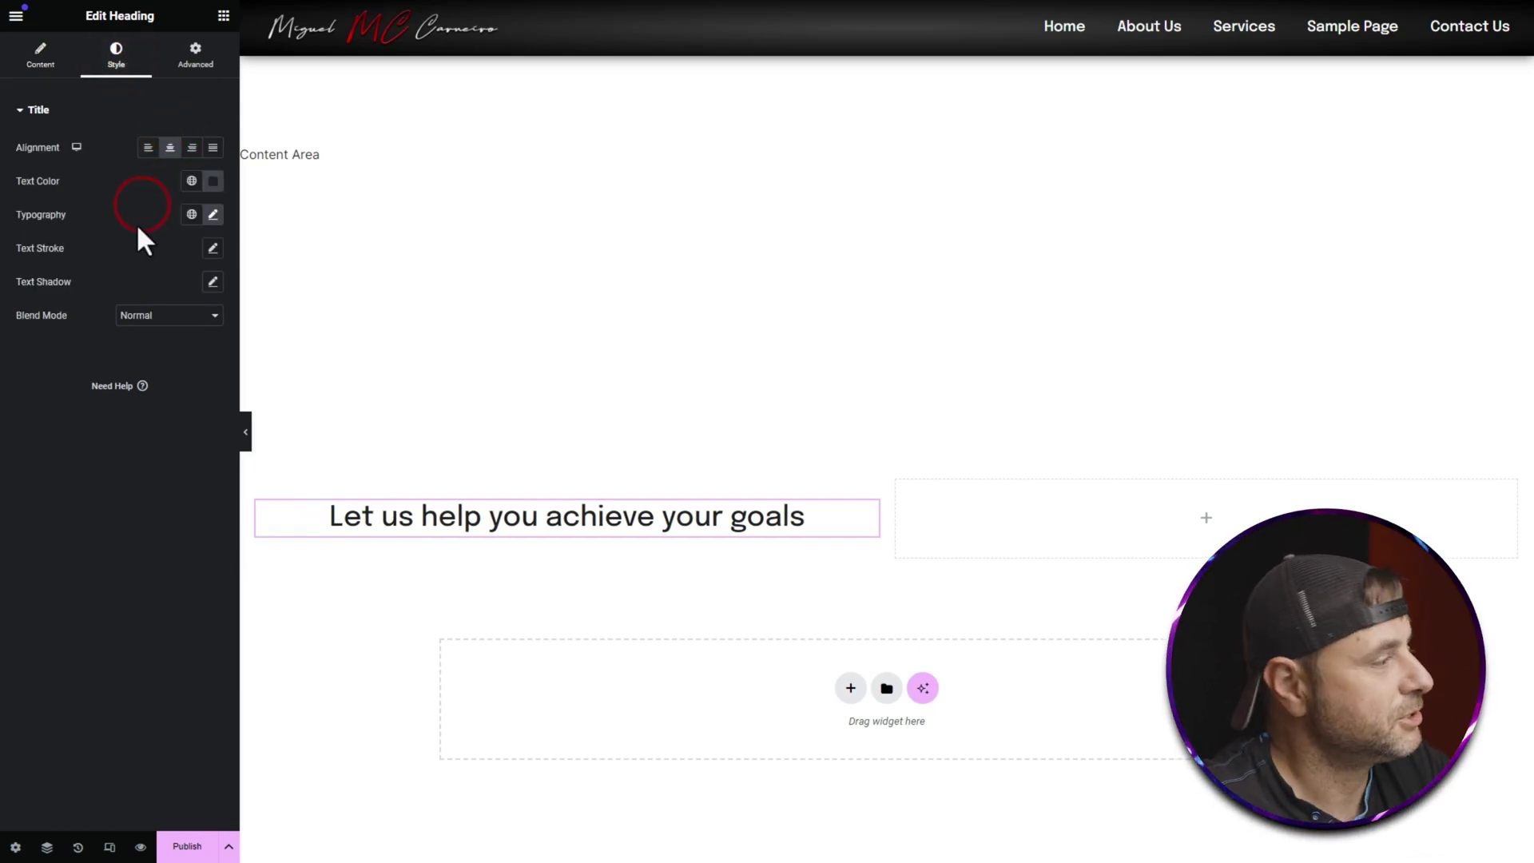
left_click(214, 215)
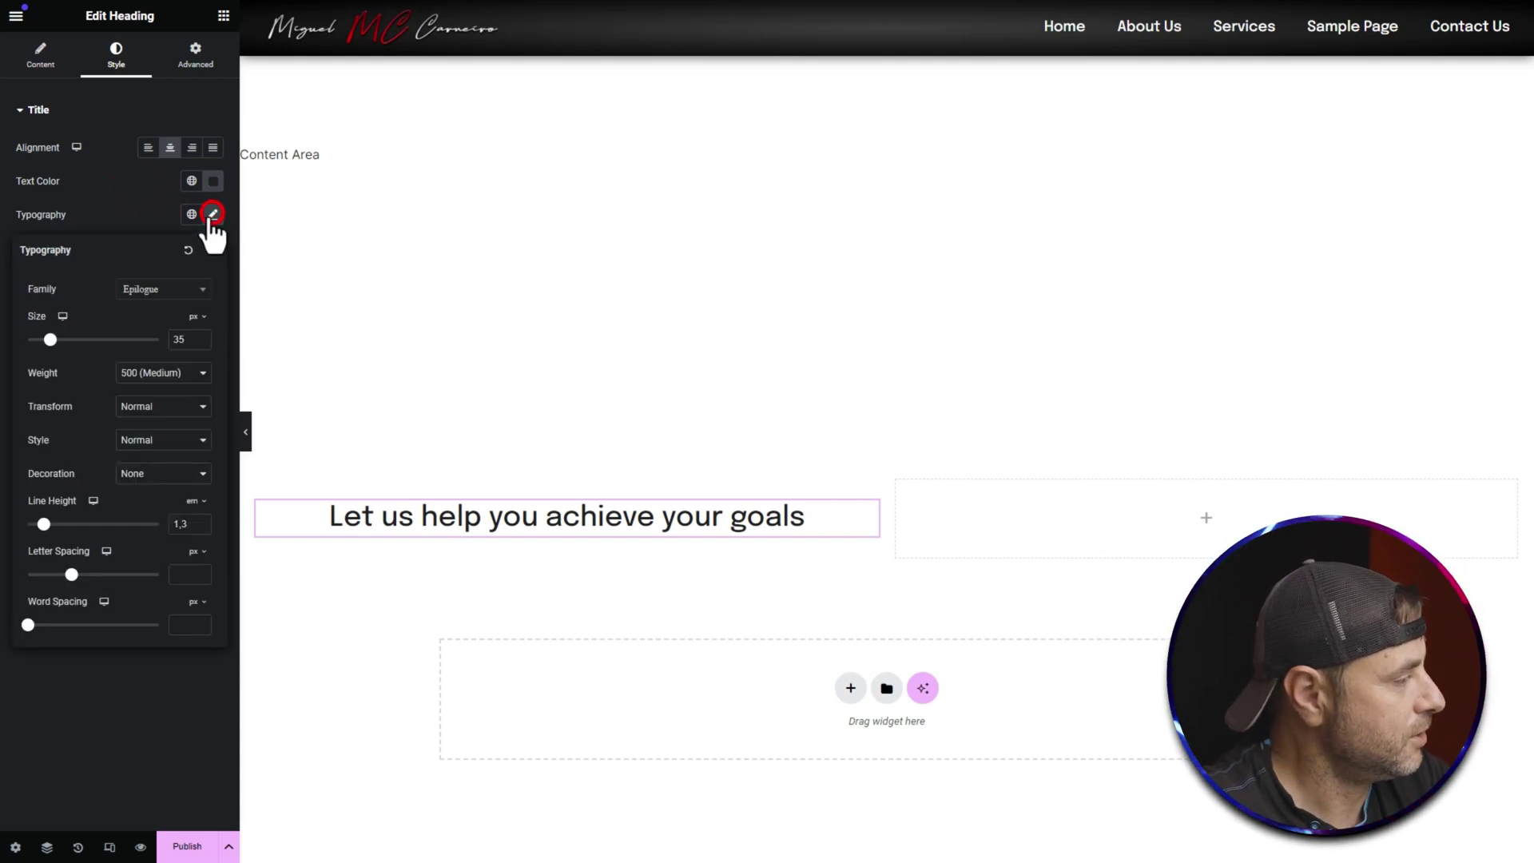
left_click(127, 407)
left_click(133, 435)
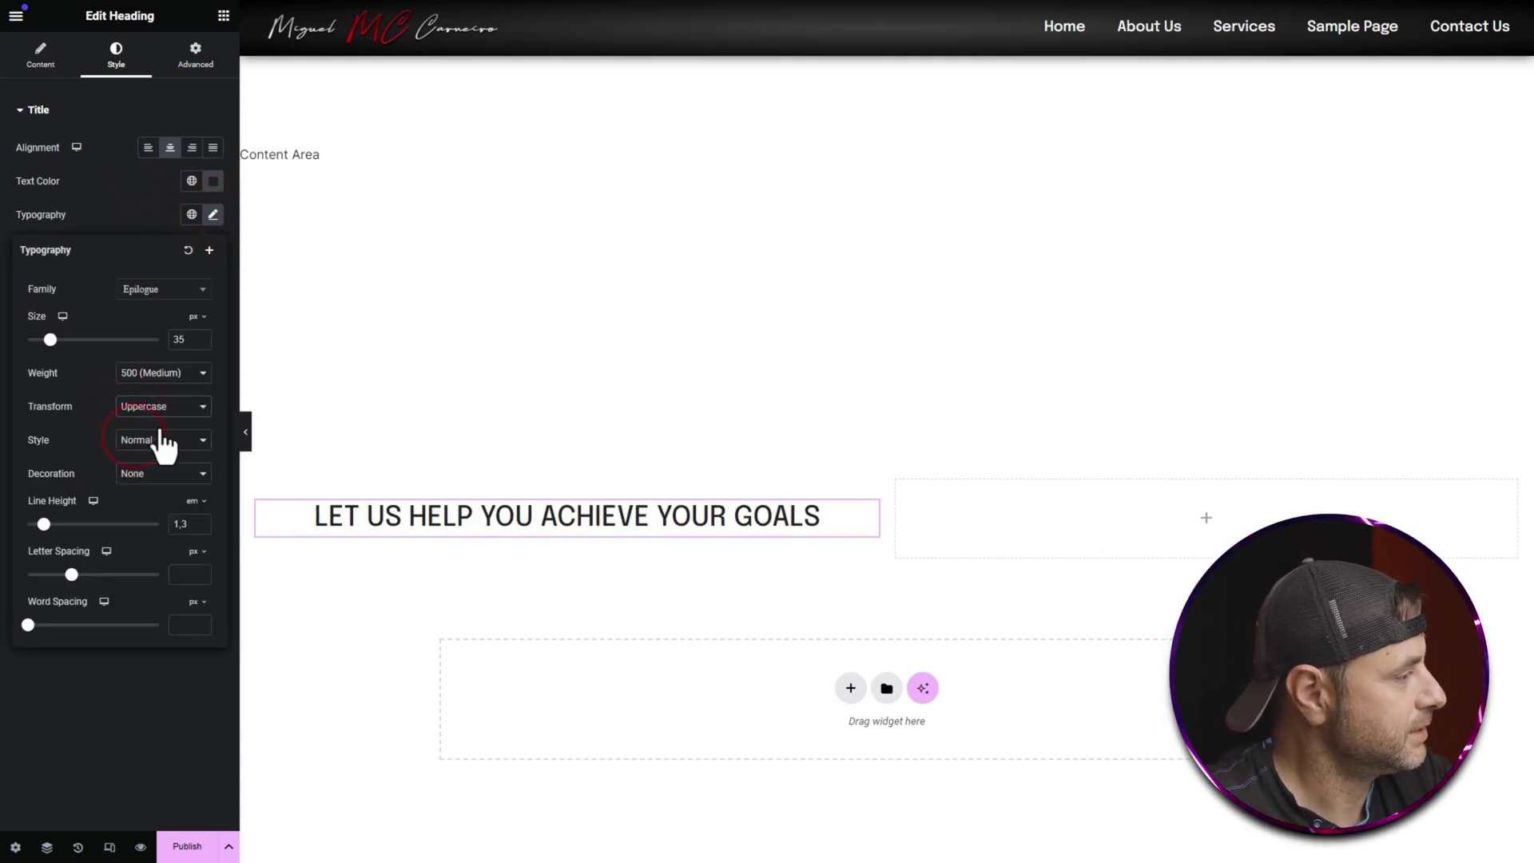
left_click(164, 373)
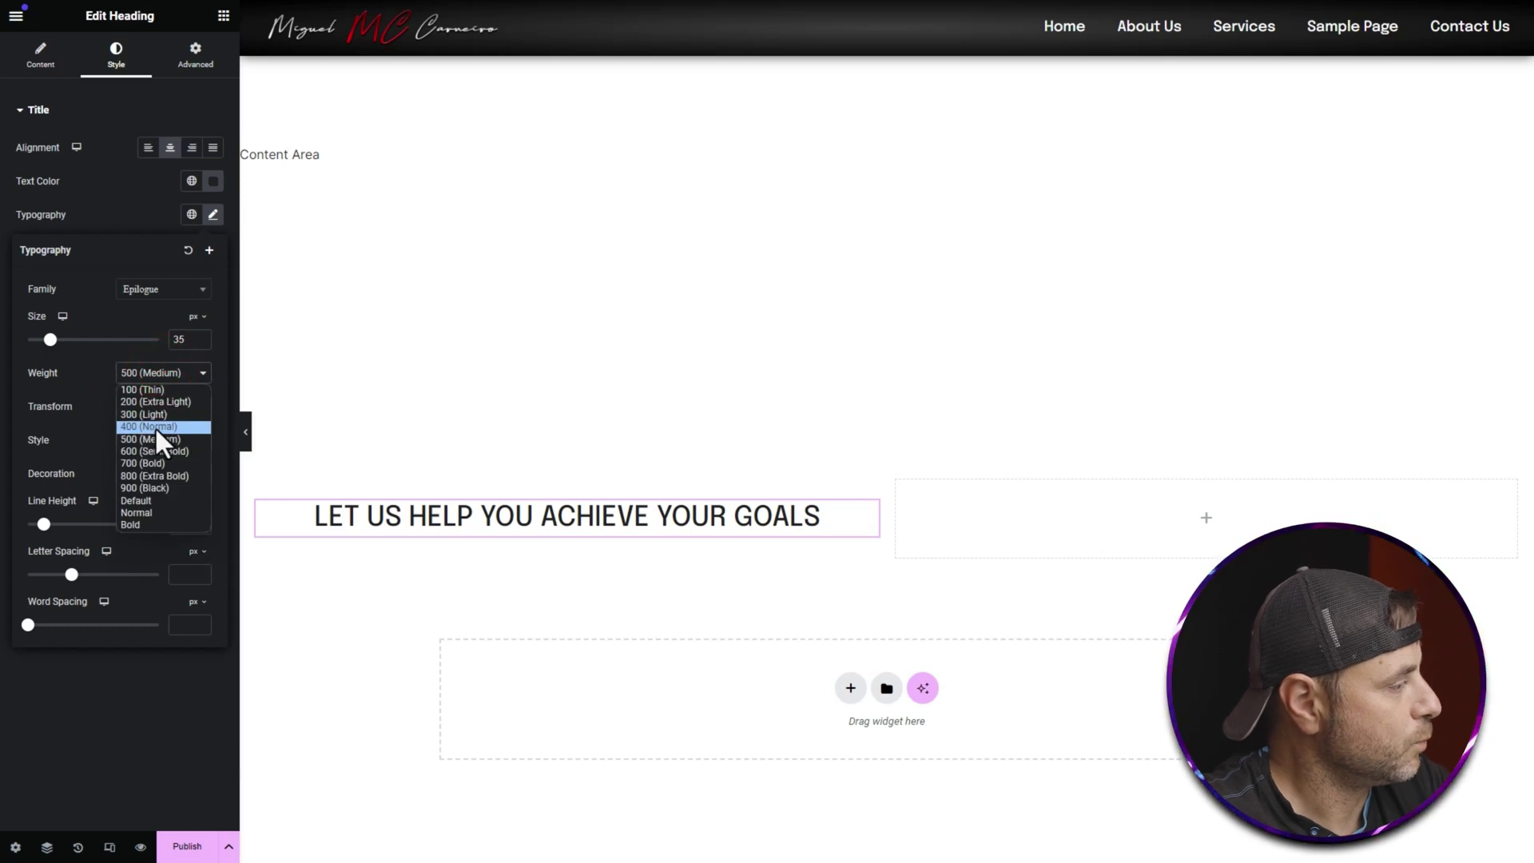
left_click(155, 426)
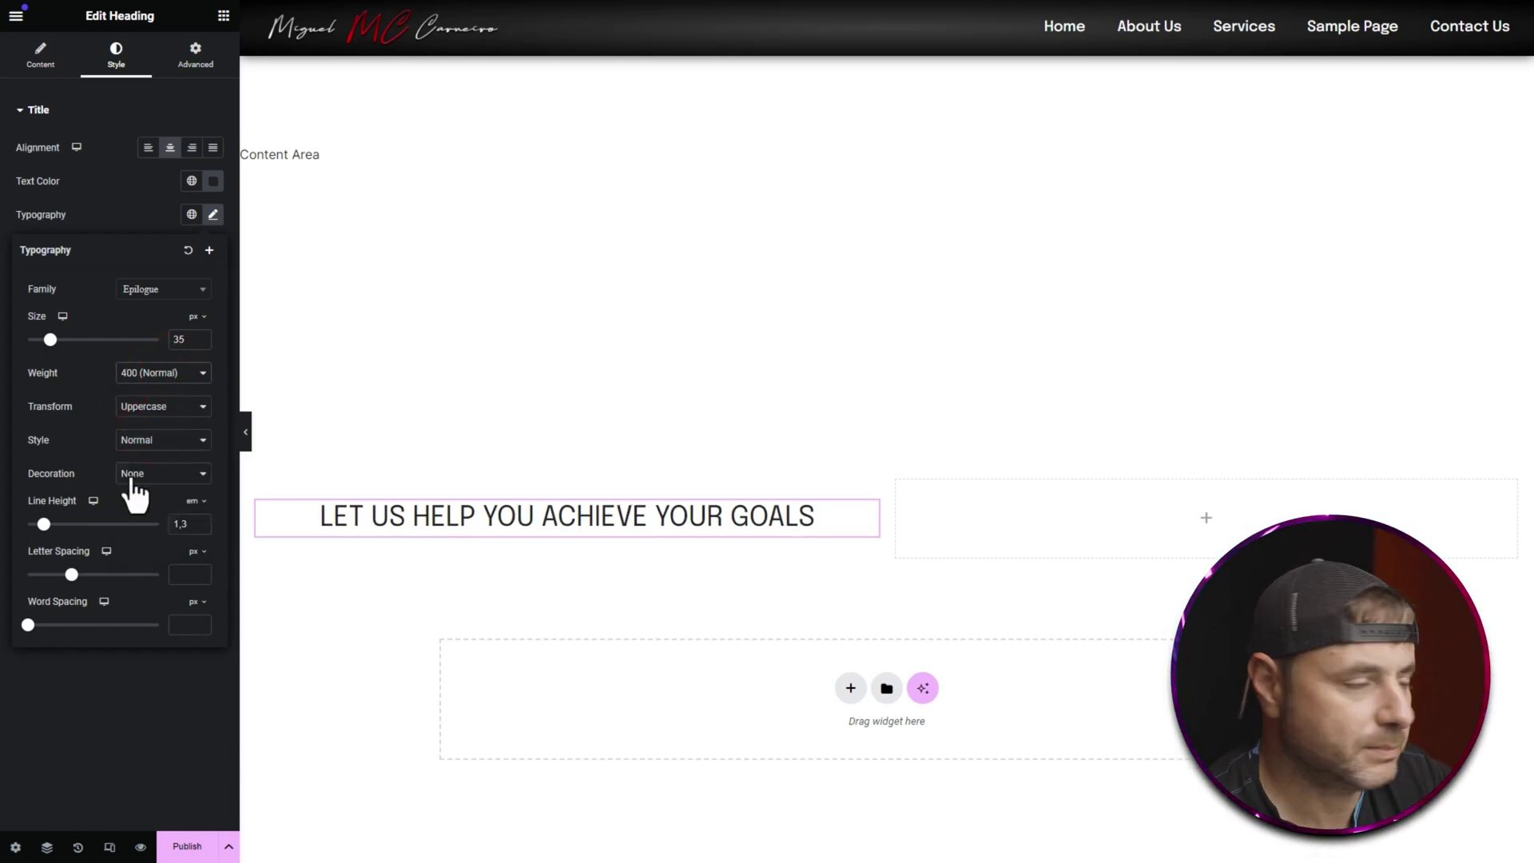
left_click(144, 168)
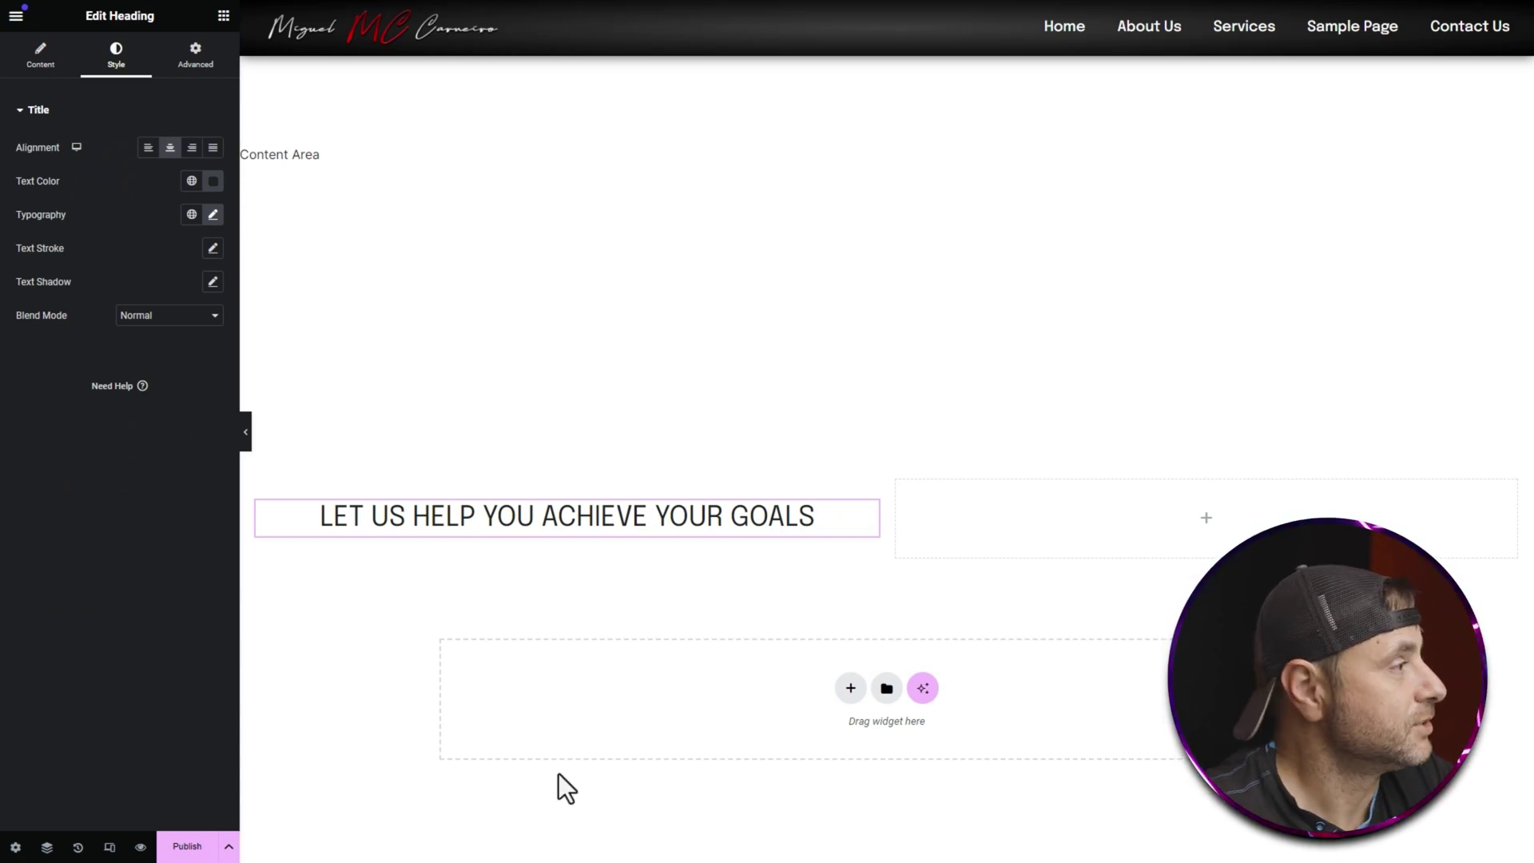
- Add a centered Text Editor block under the heading with the 'Contact us today…' message
left_click(223, 17)
scroll(168, 352, "down", 3)
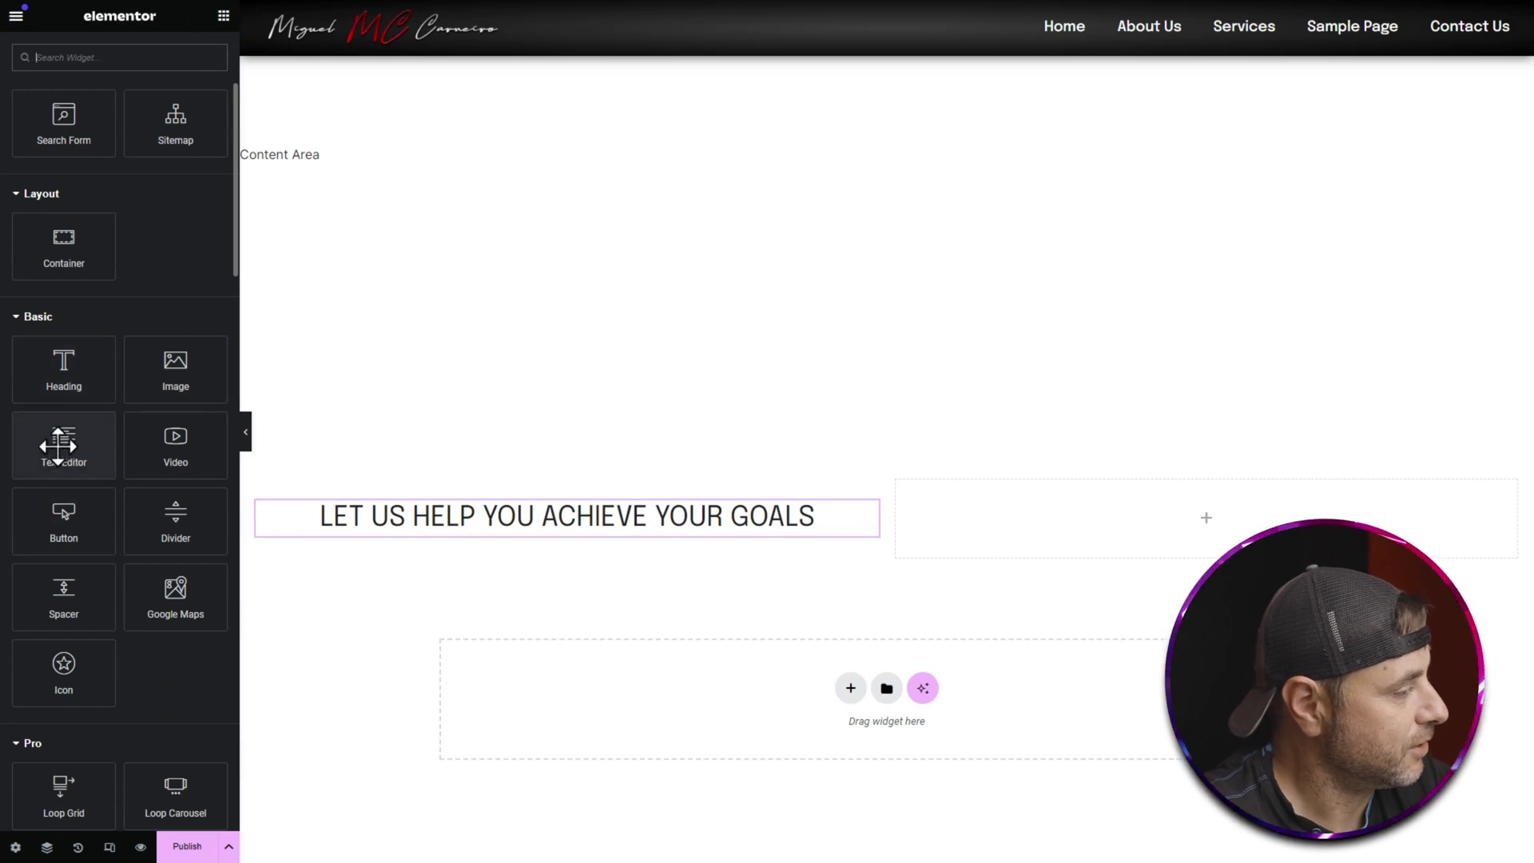
left_click_drag(59, 445, 464, 529)
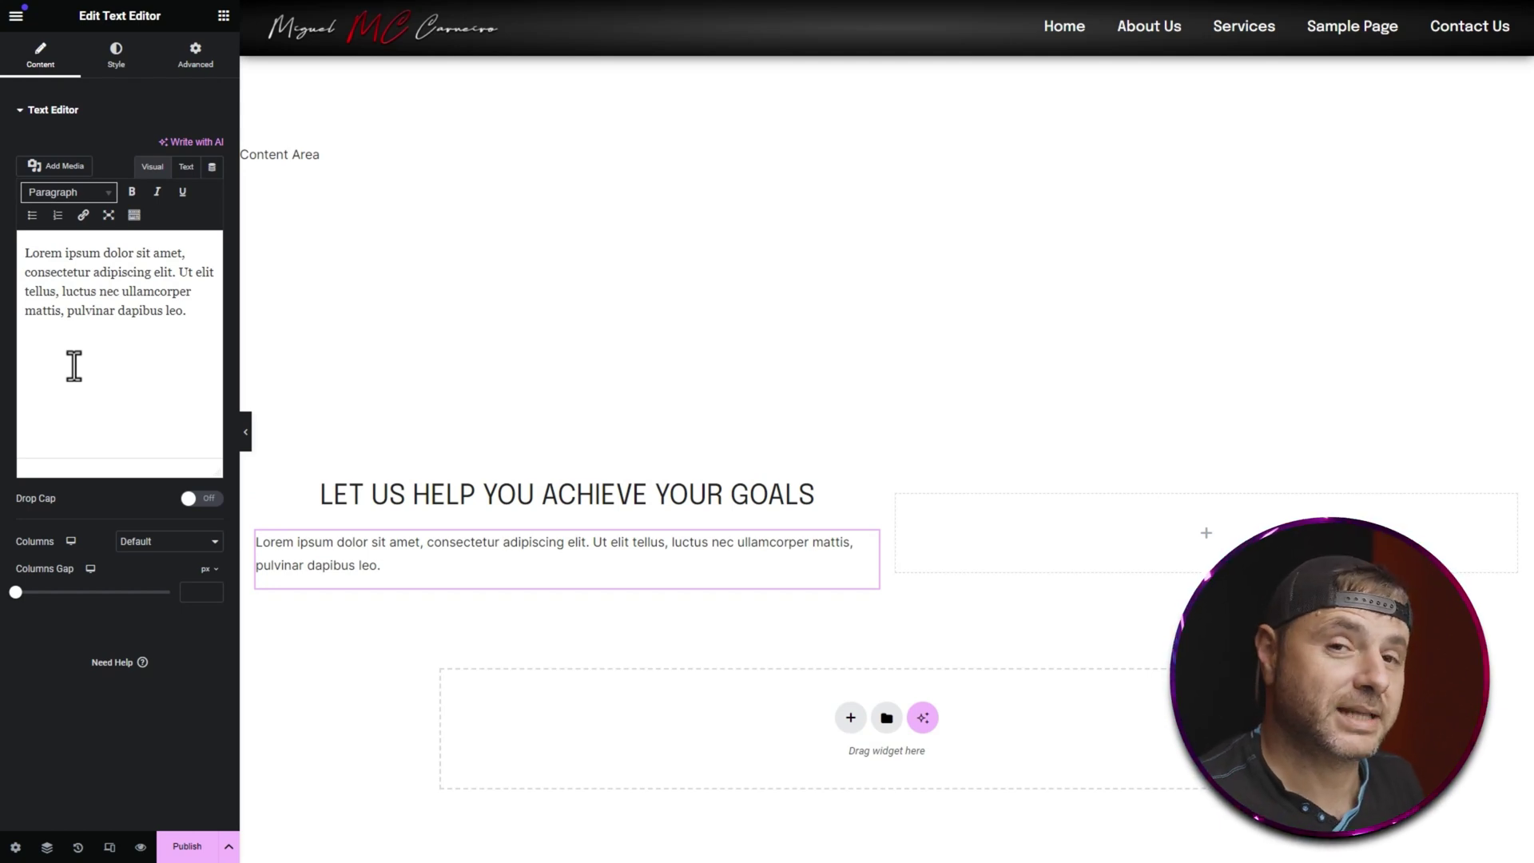
key("ctrl+a")
type("Contact us today and let us cater our solutions to fit your needs.")
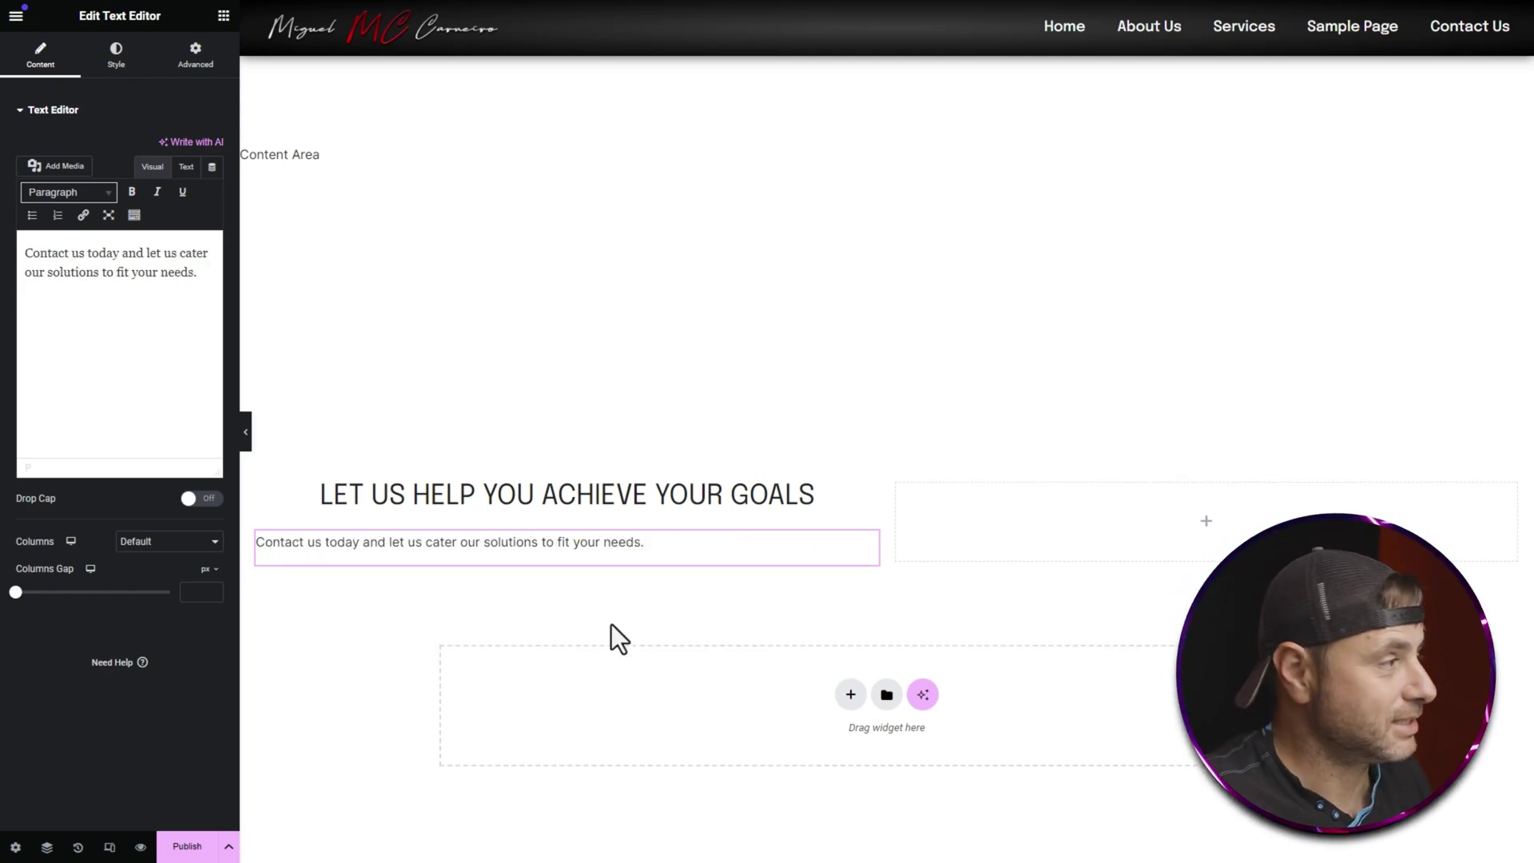
left_click(116, 56)
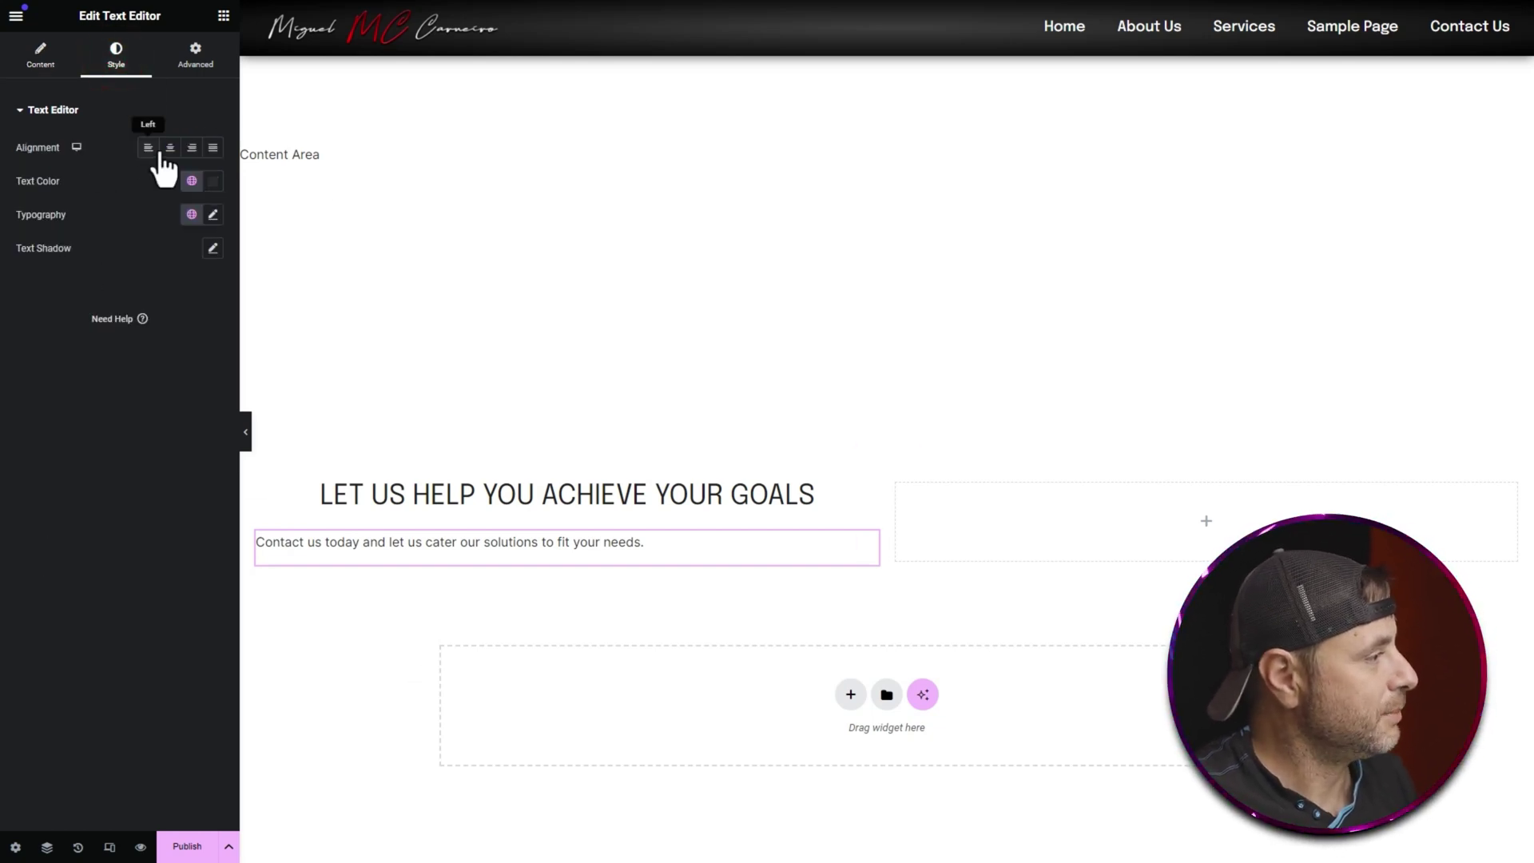
left_click(164, 148)
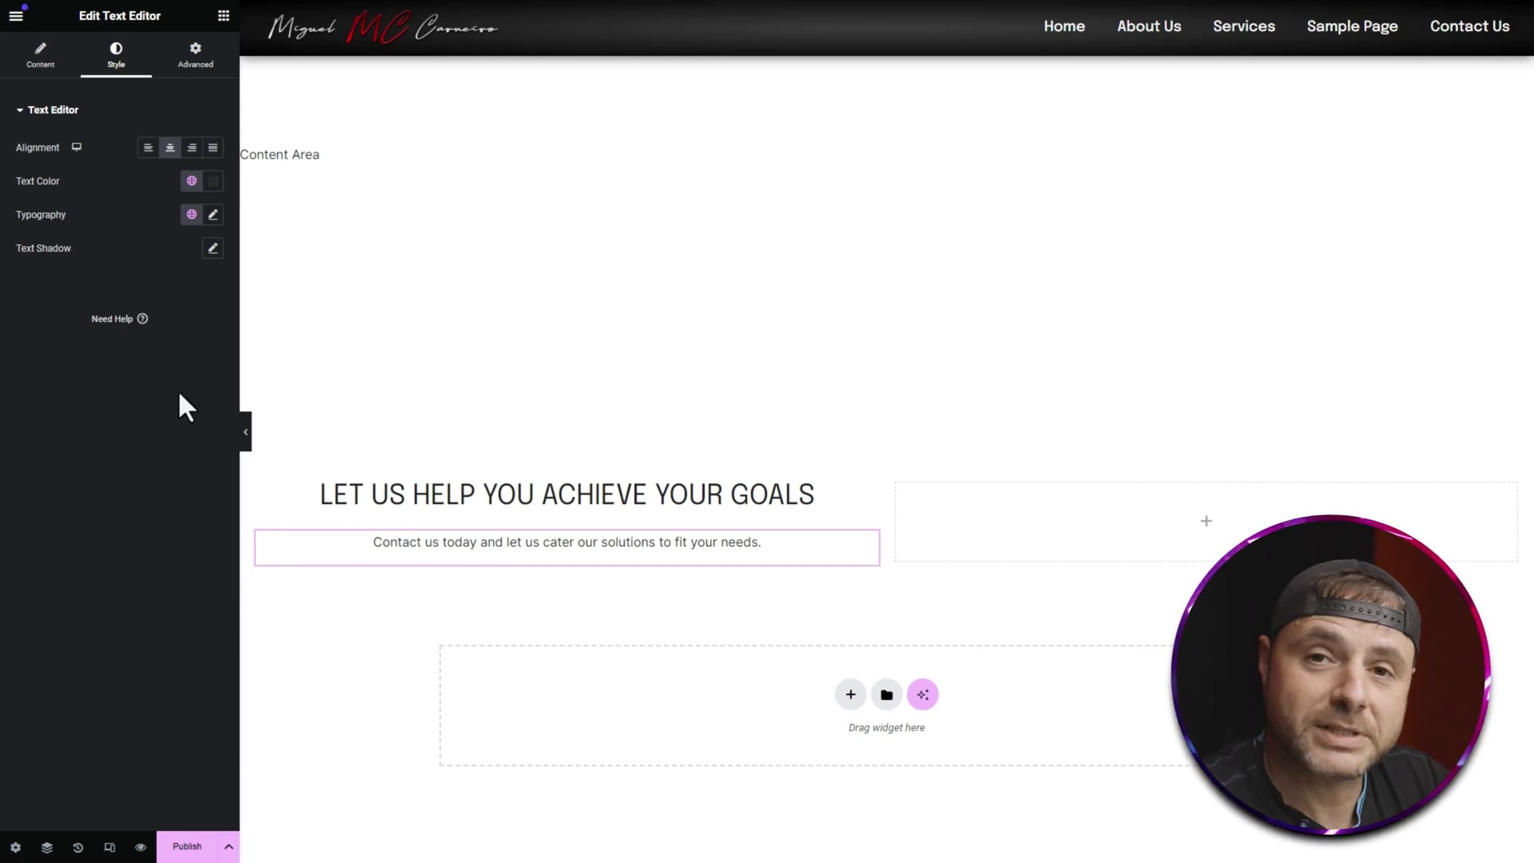
- Add a Button widget below the paragraph labelled 'Contact Us' and center it
left_click(223, 16)
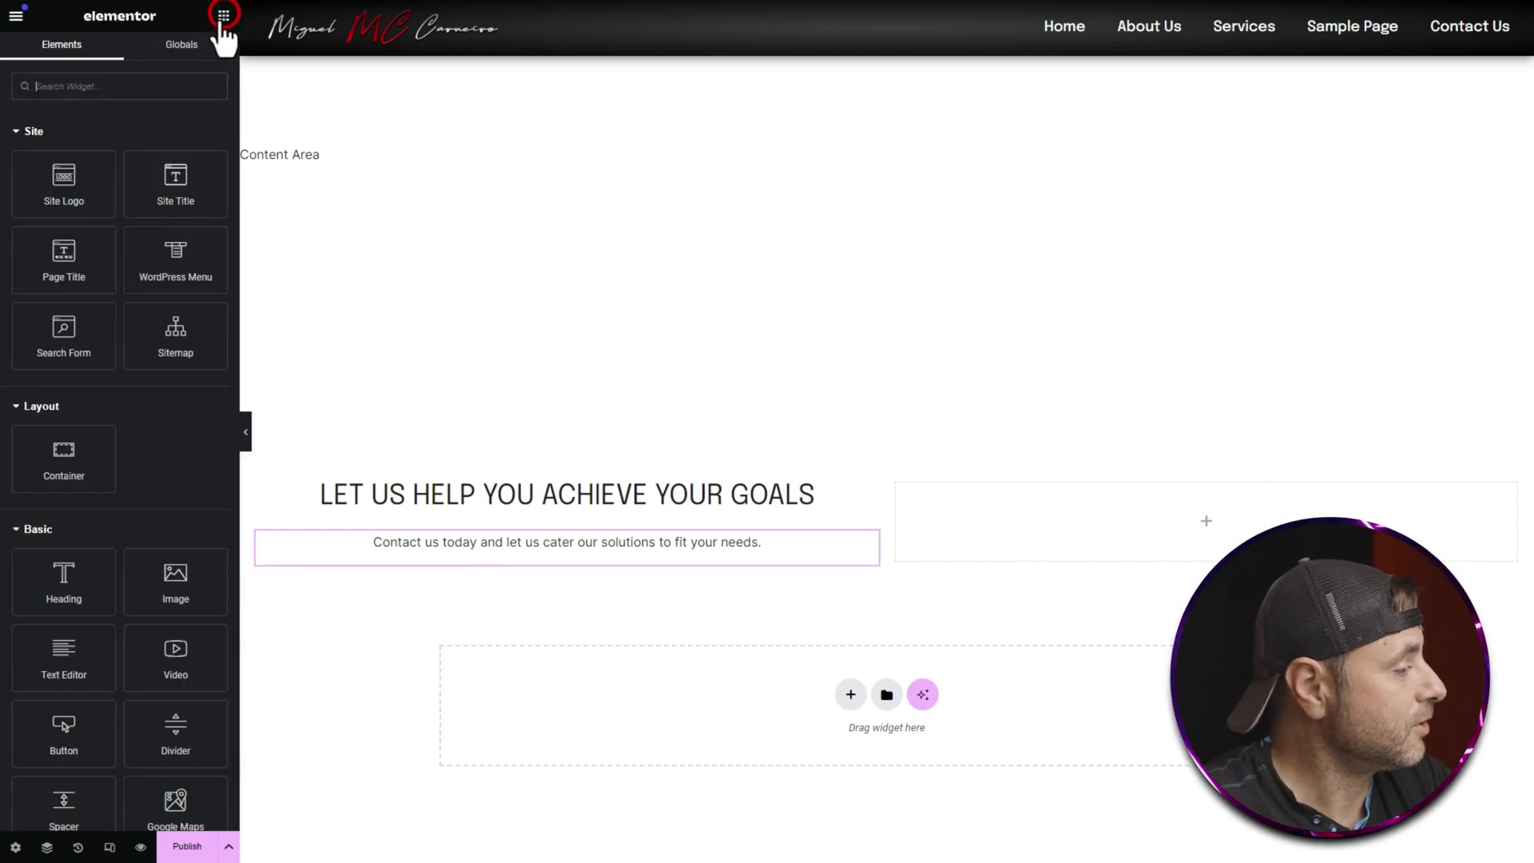
scroll(172, 312, "down", 3)
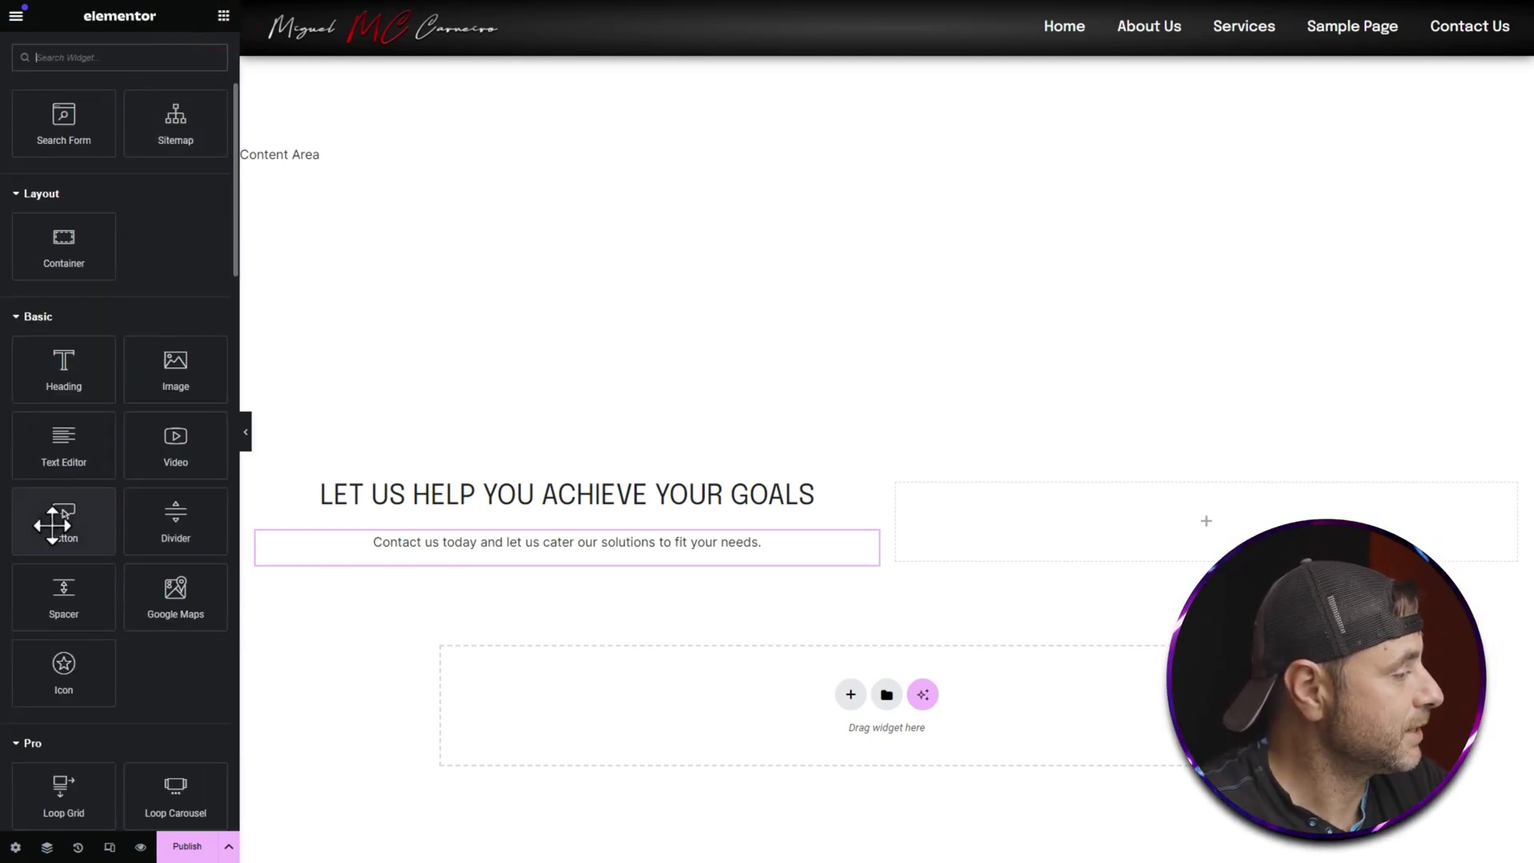
left_click_drag(56, 513, 484, 558)
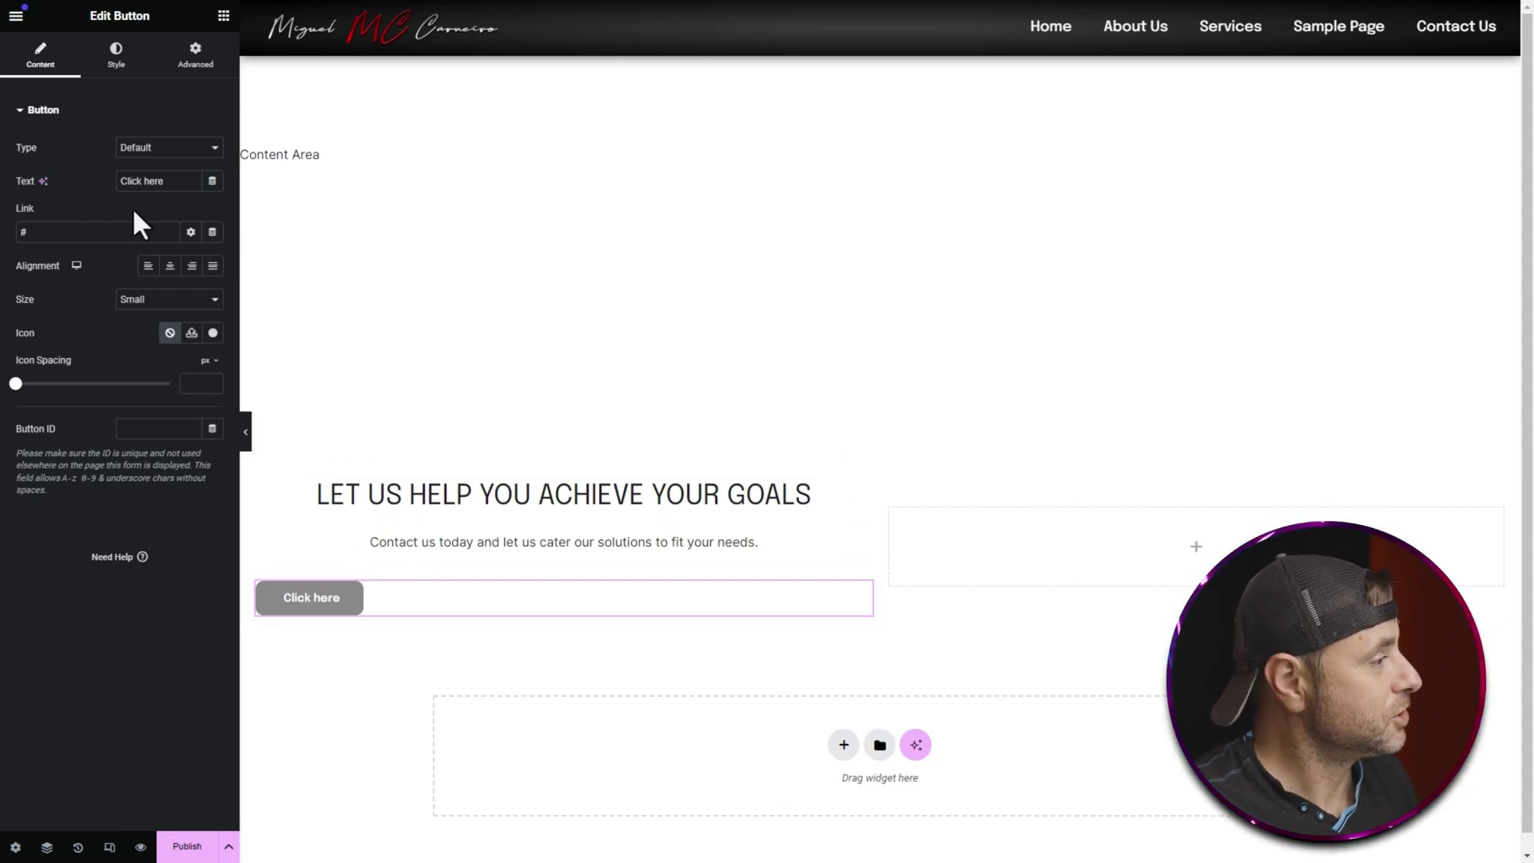
triple_click(170, 182)
type("Contact Us")
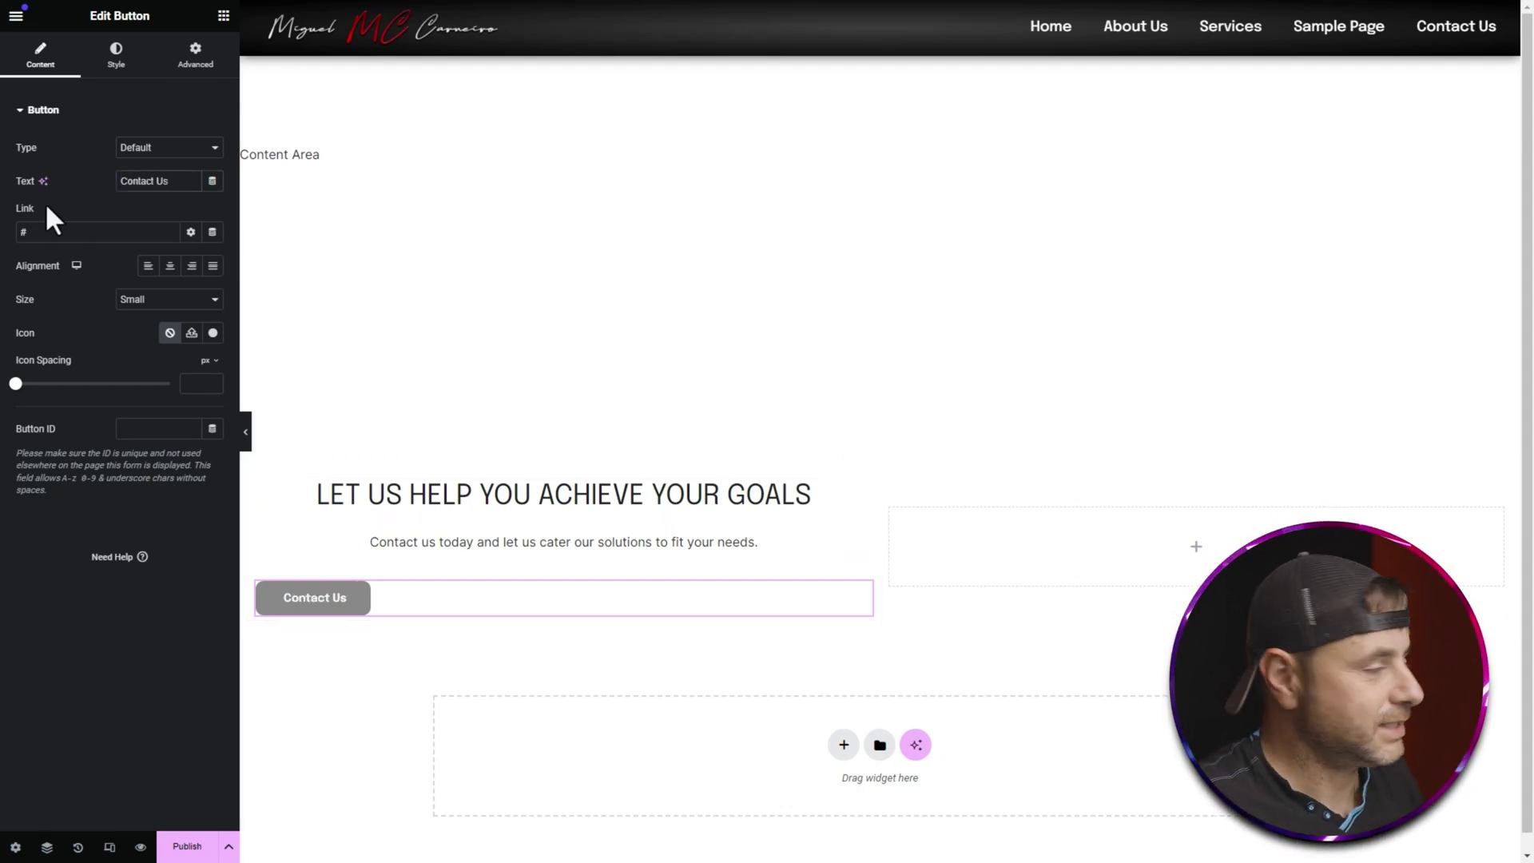
left_click(170, 266)
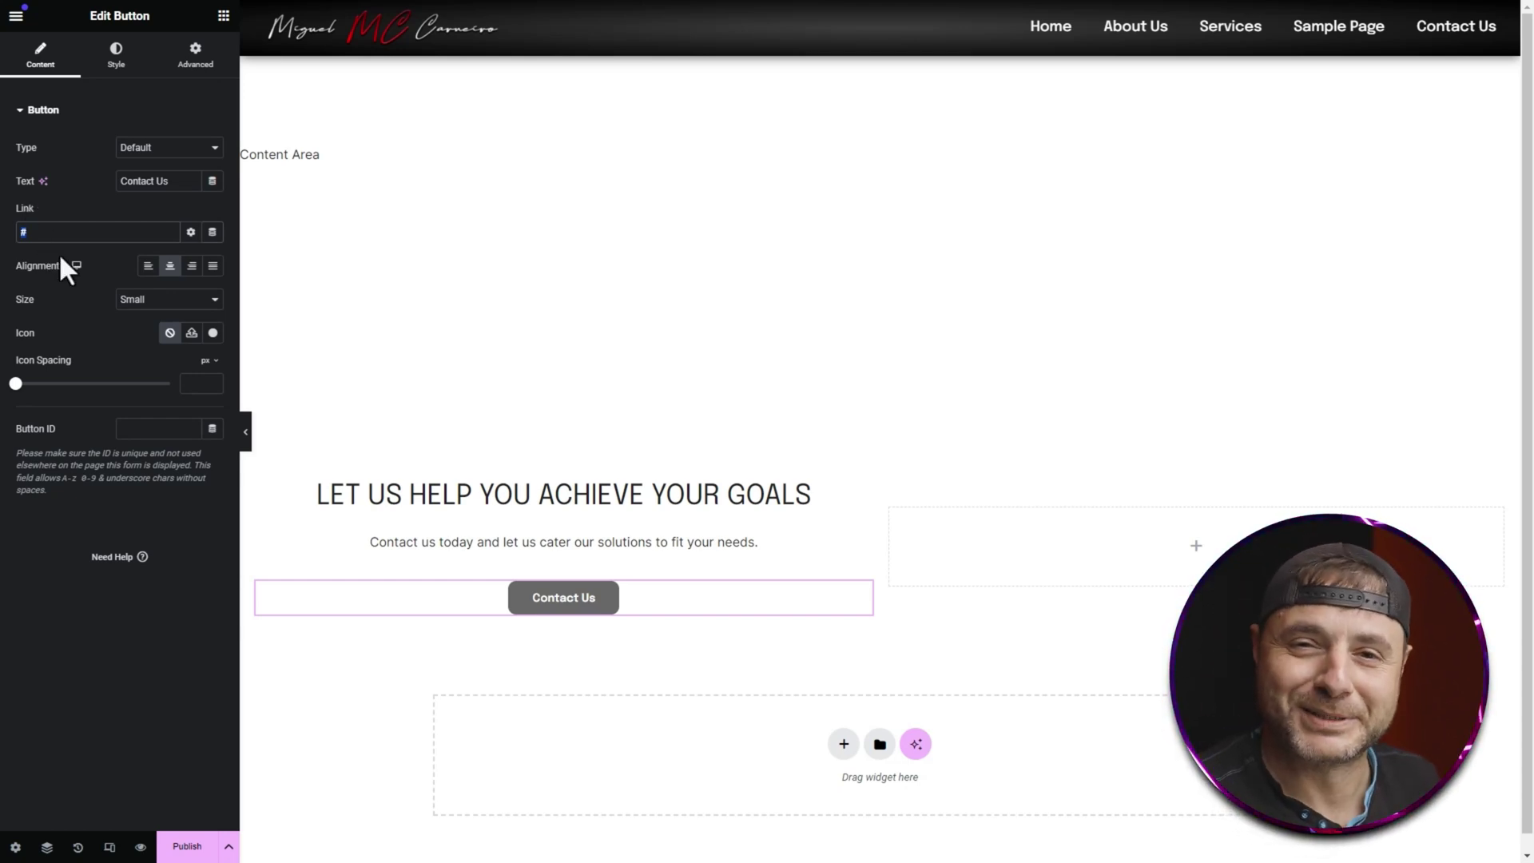
left_click(116, 56)
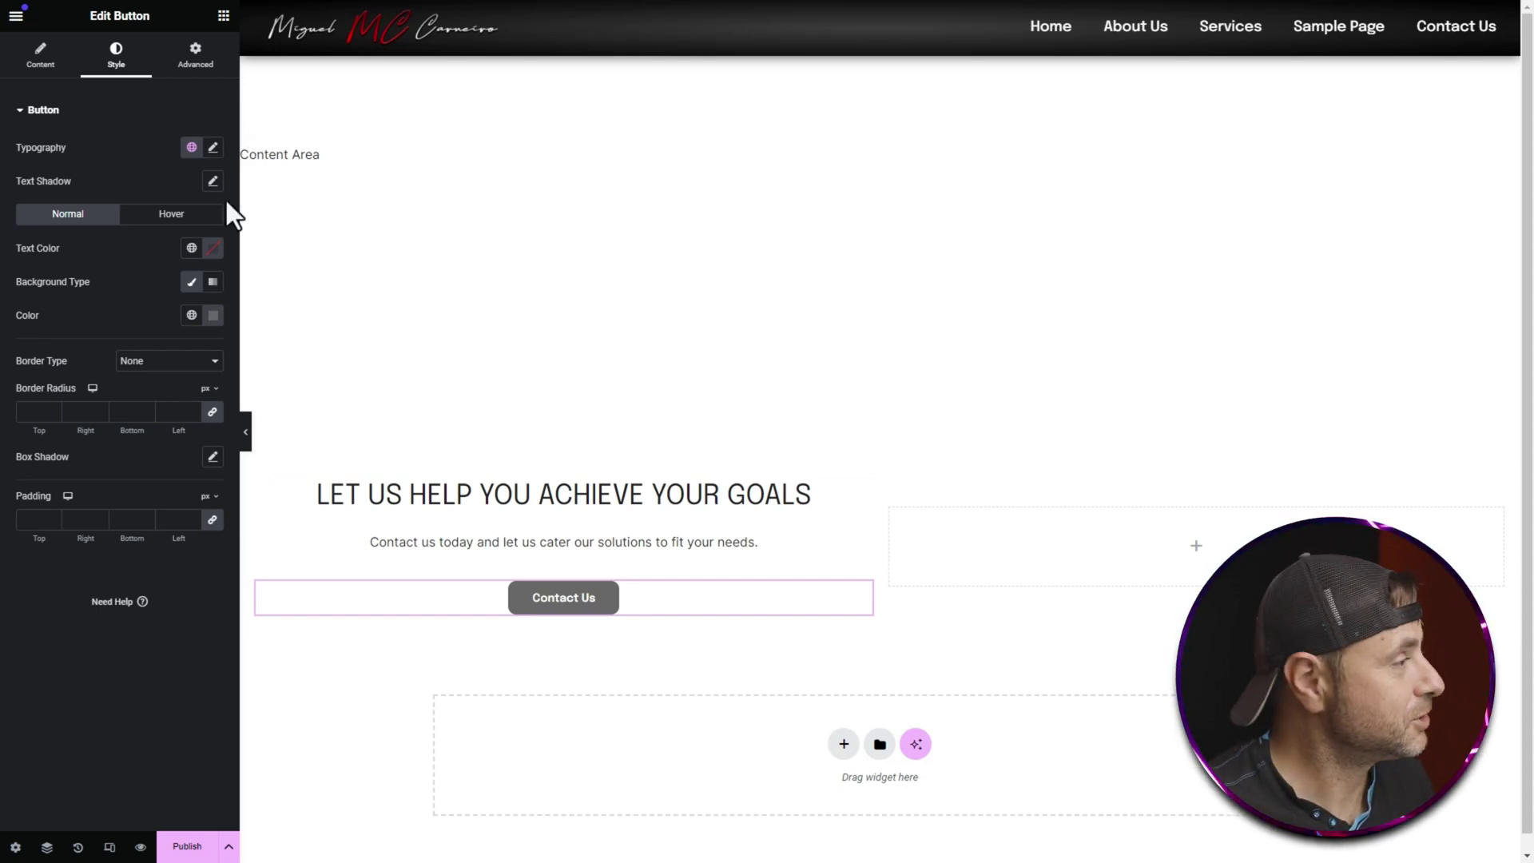
- Set the button text to 18 px, weight 500 (Medium), uppercase
left_click(212, 147)
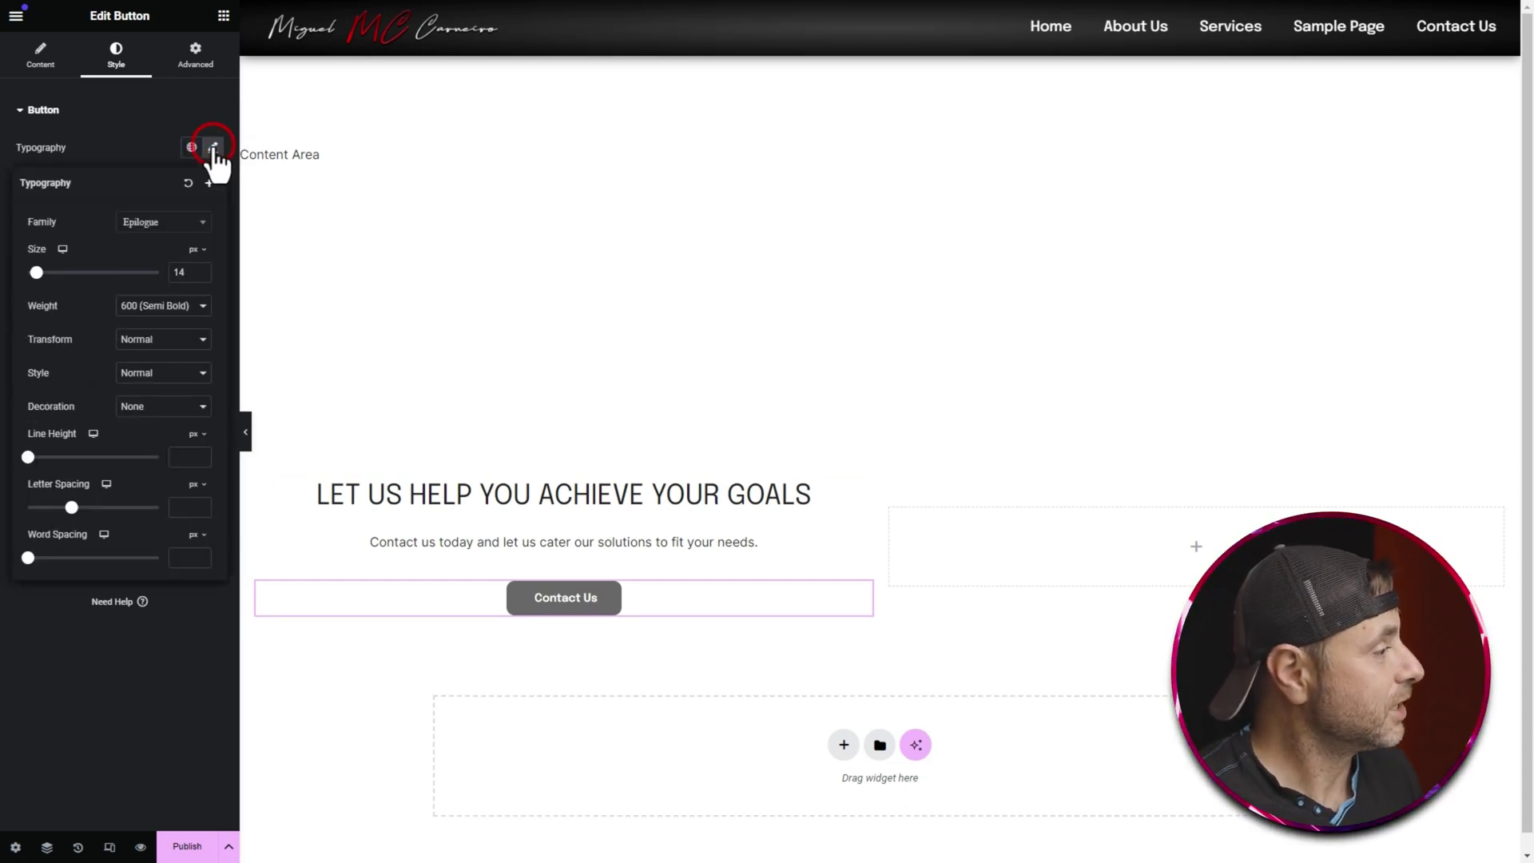
double_click(176, 272)
type("18")
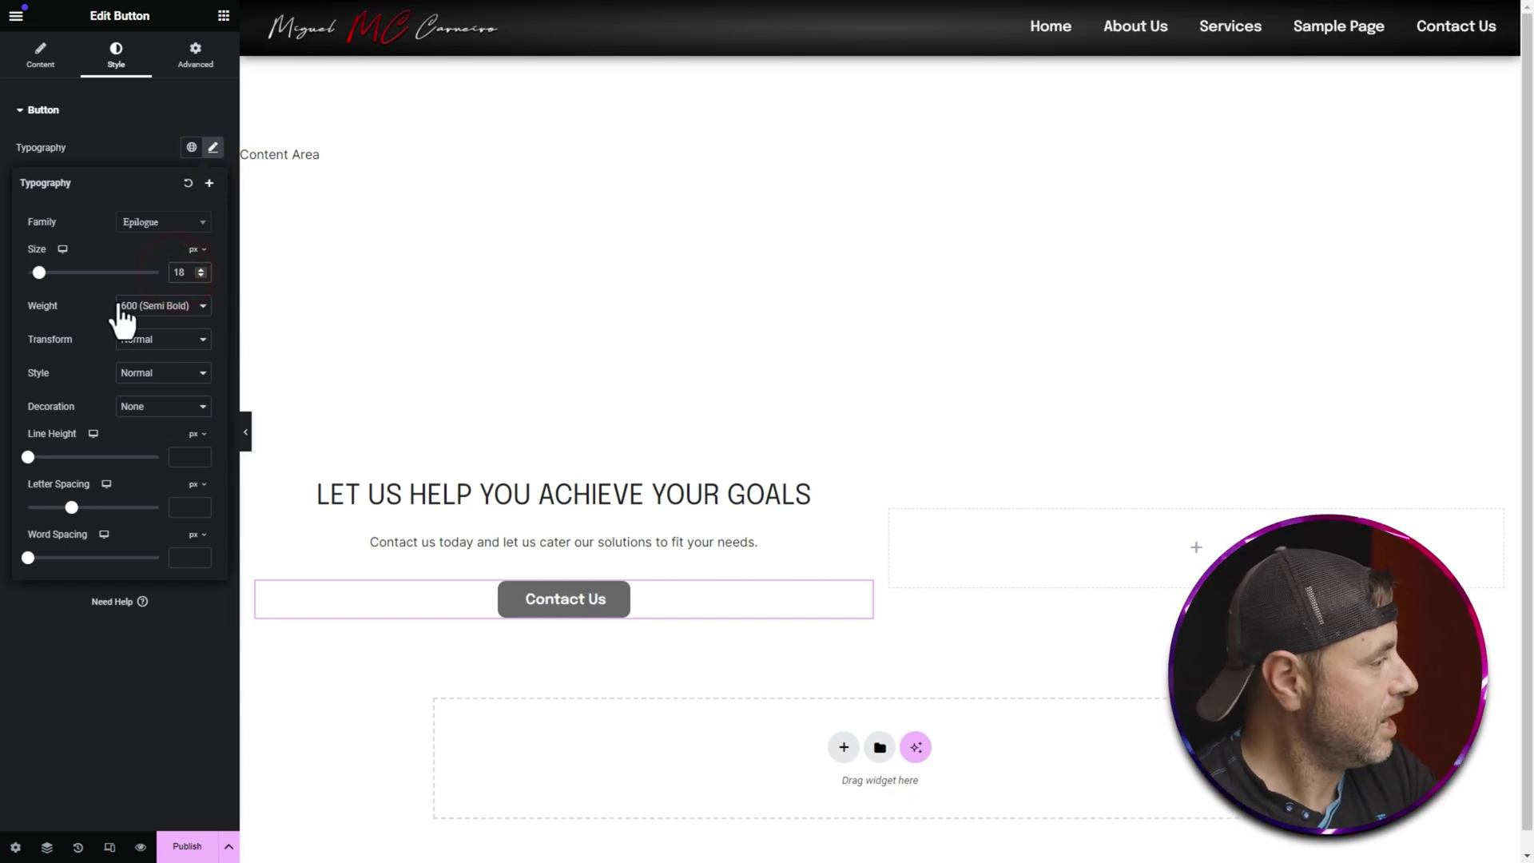
left_click(124, 311)
left_click(131, 366)
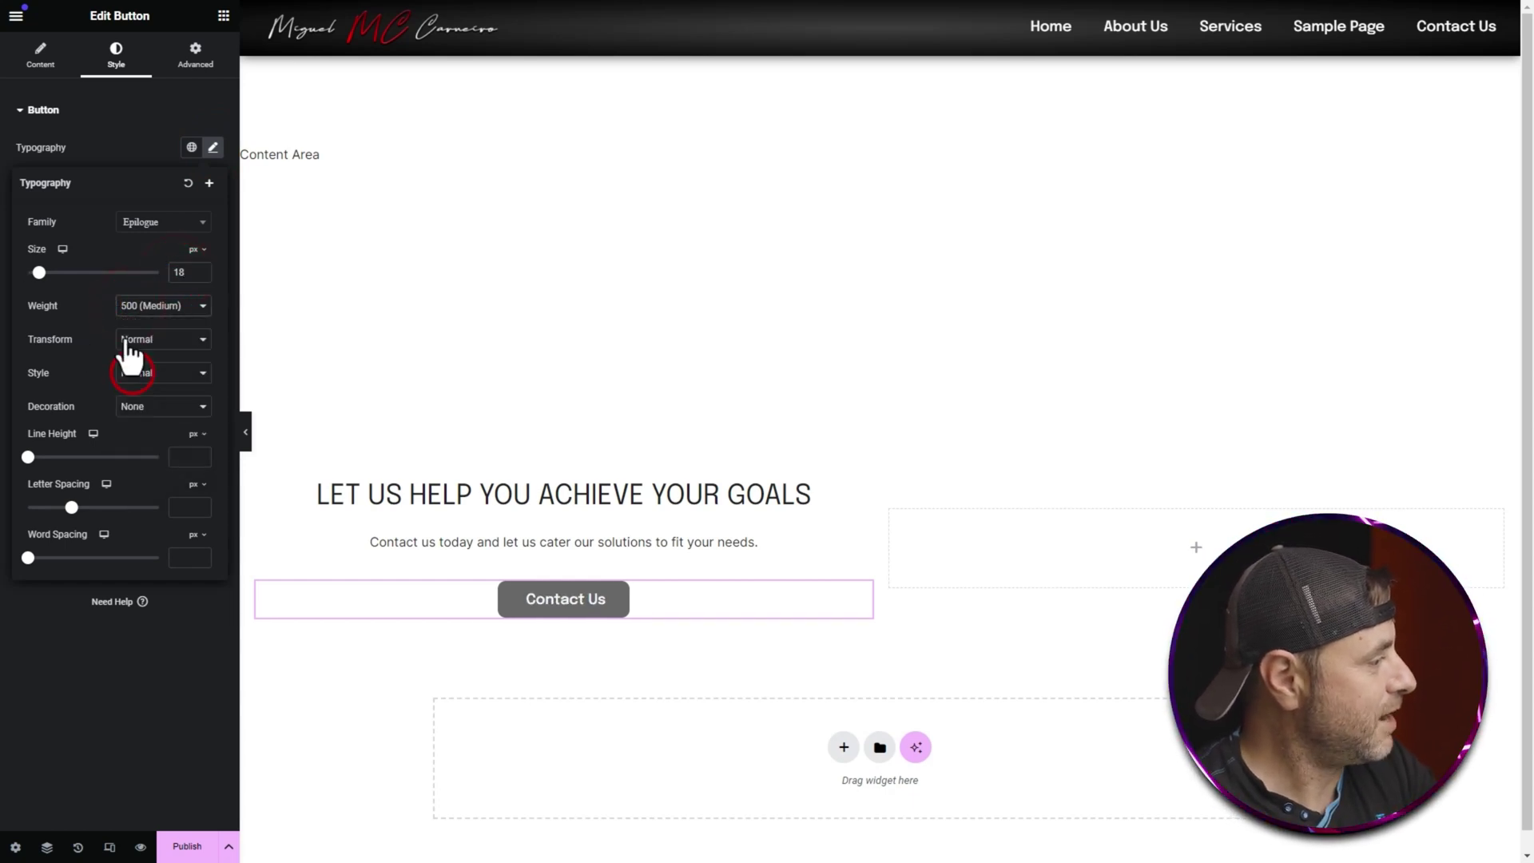
left_click(126, 340)
left_click(131, 364)
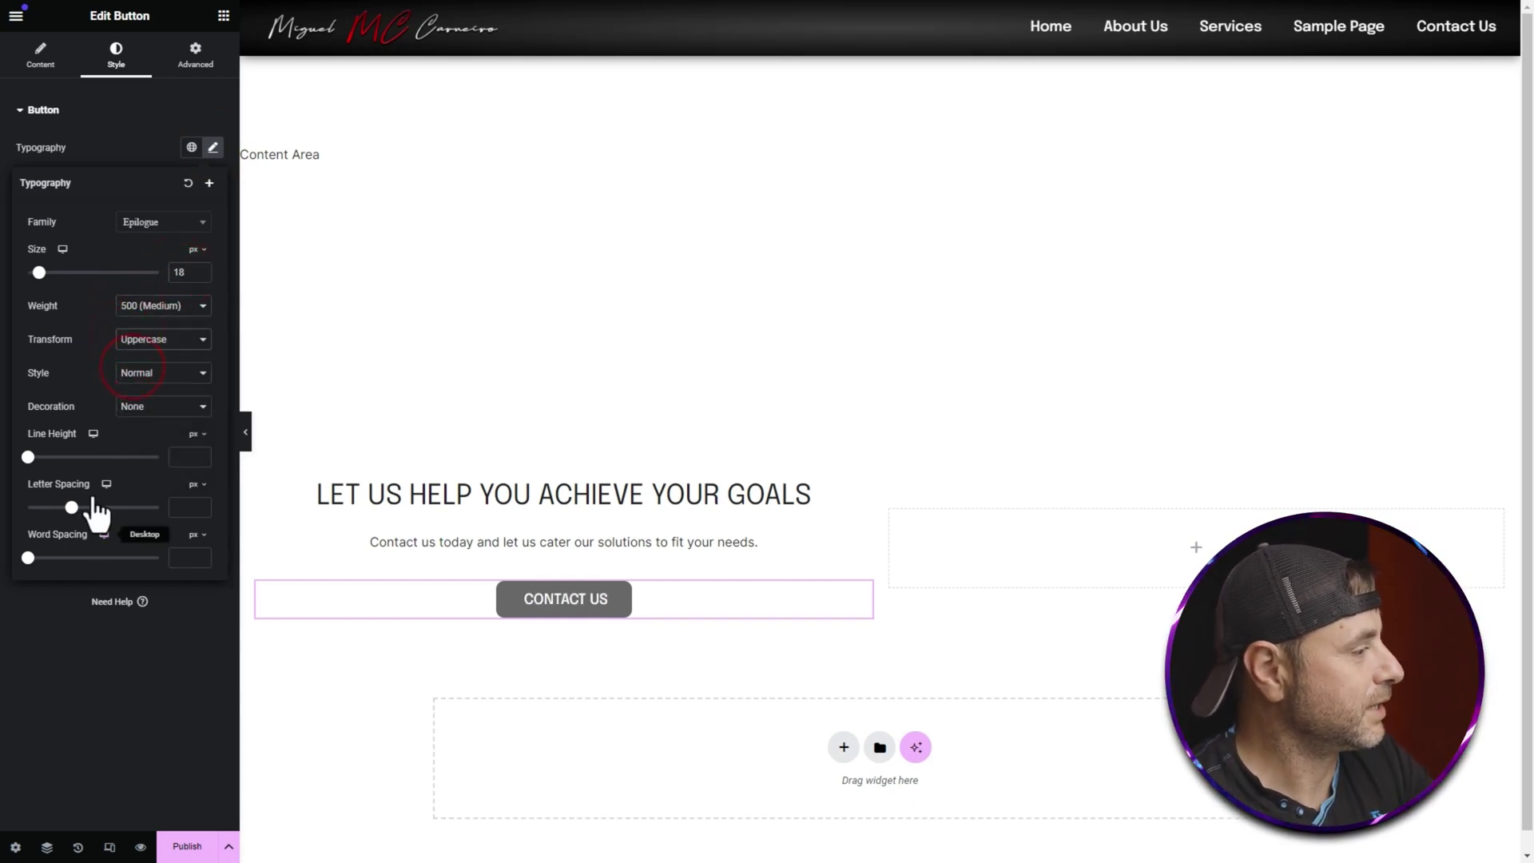
left_click(116, 153)
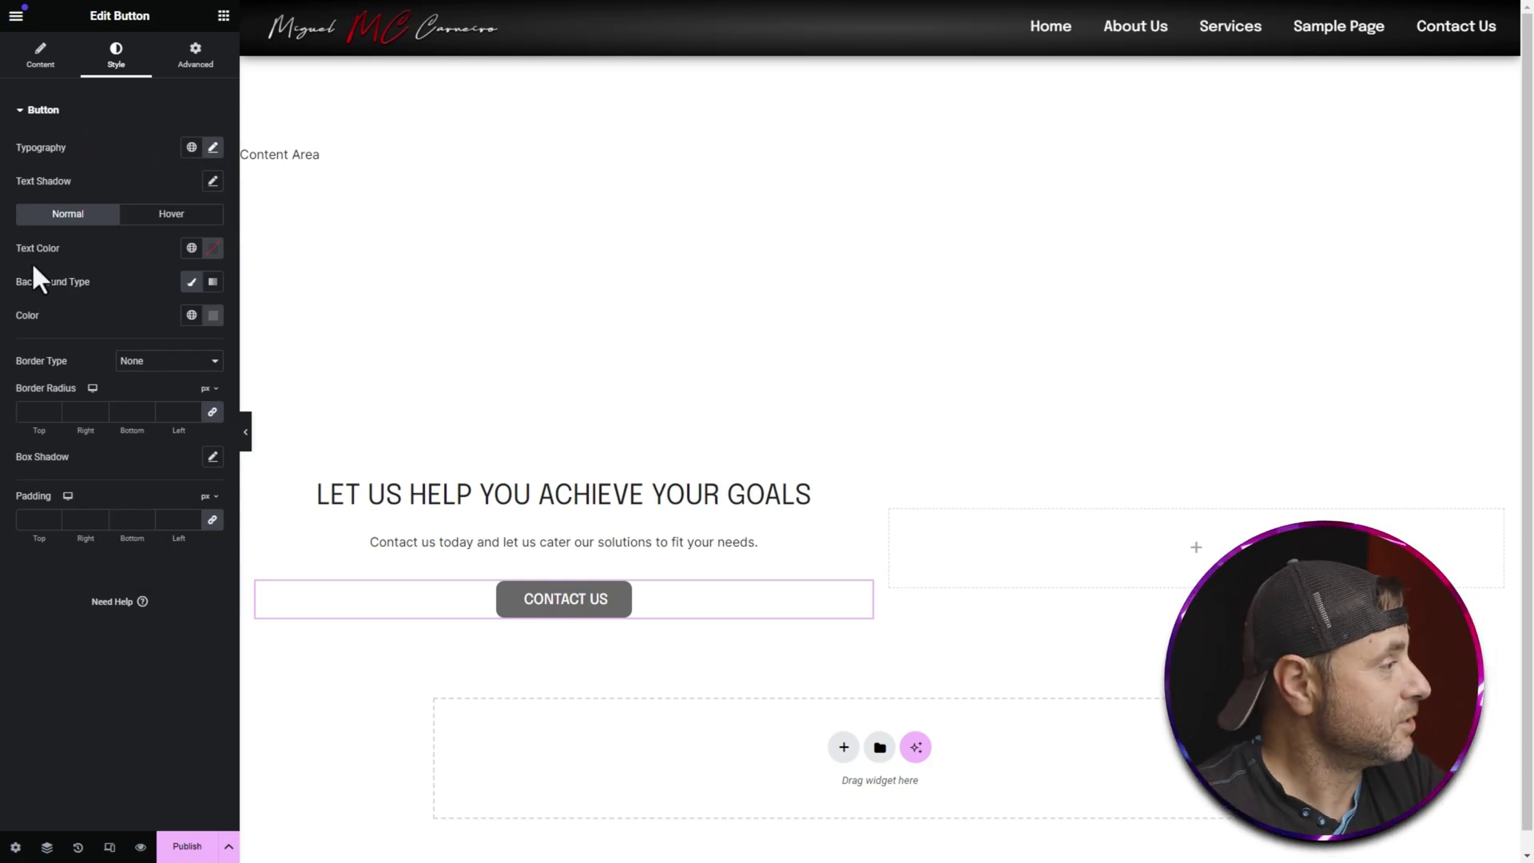
- Make the button text color #202020 and its background fully transparent
left_click(212, 248)
left_click_drag(140, 401, 118, 416)
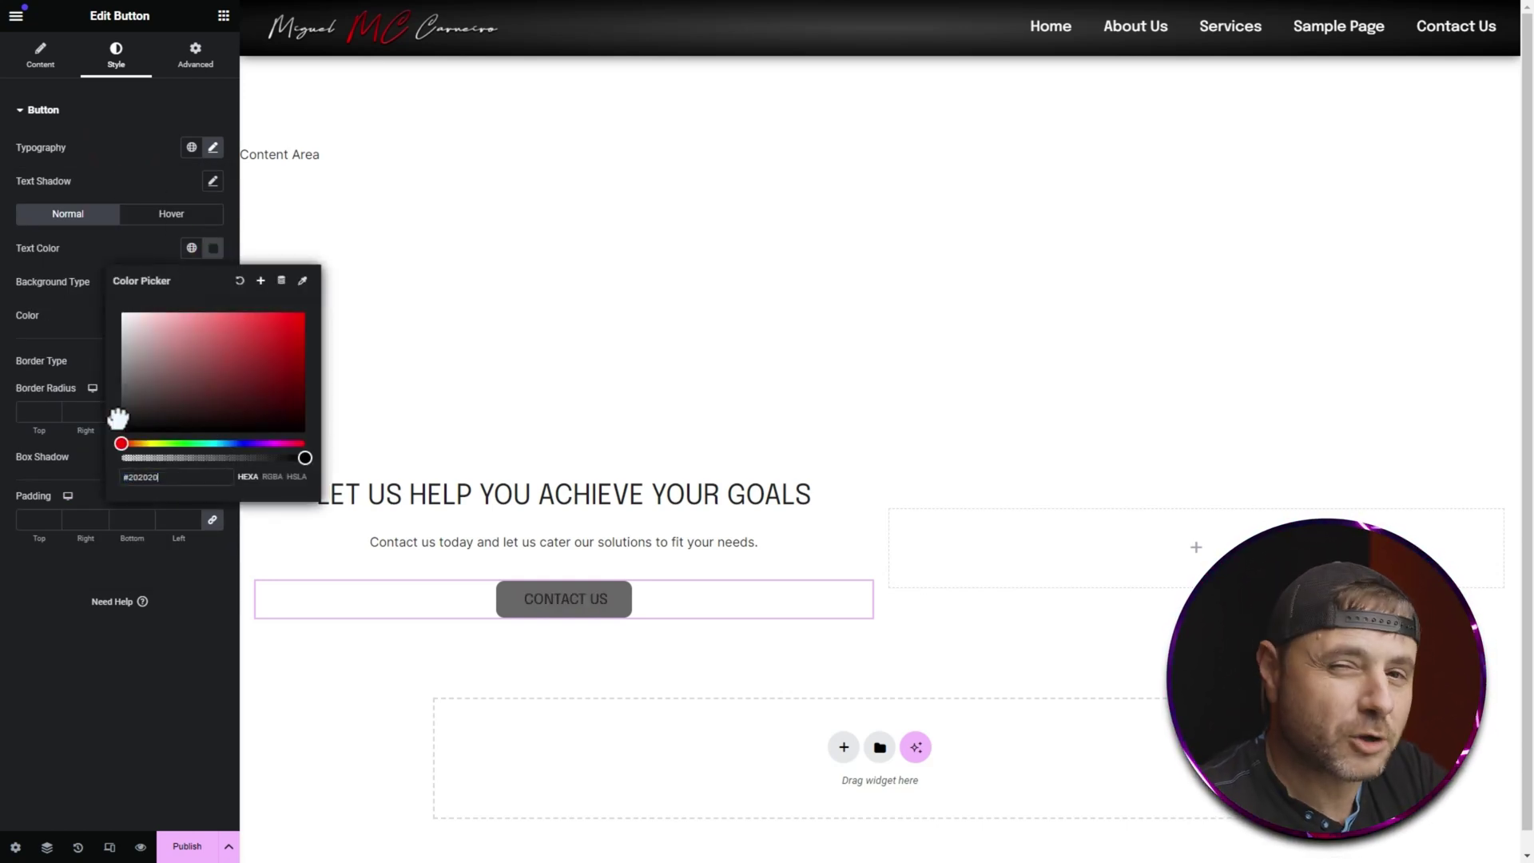
left_click(208, 333)
left_click(212, 315)
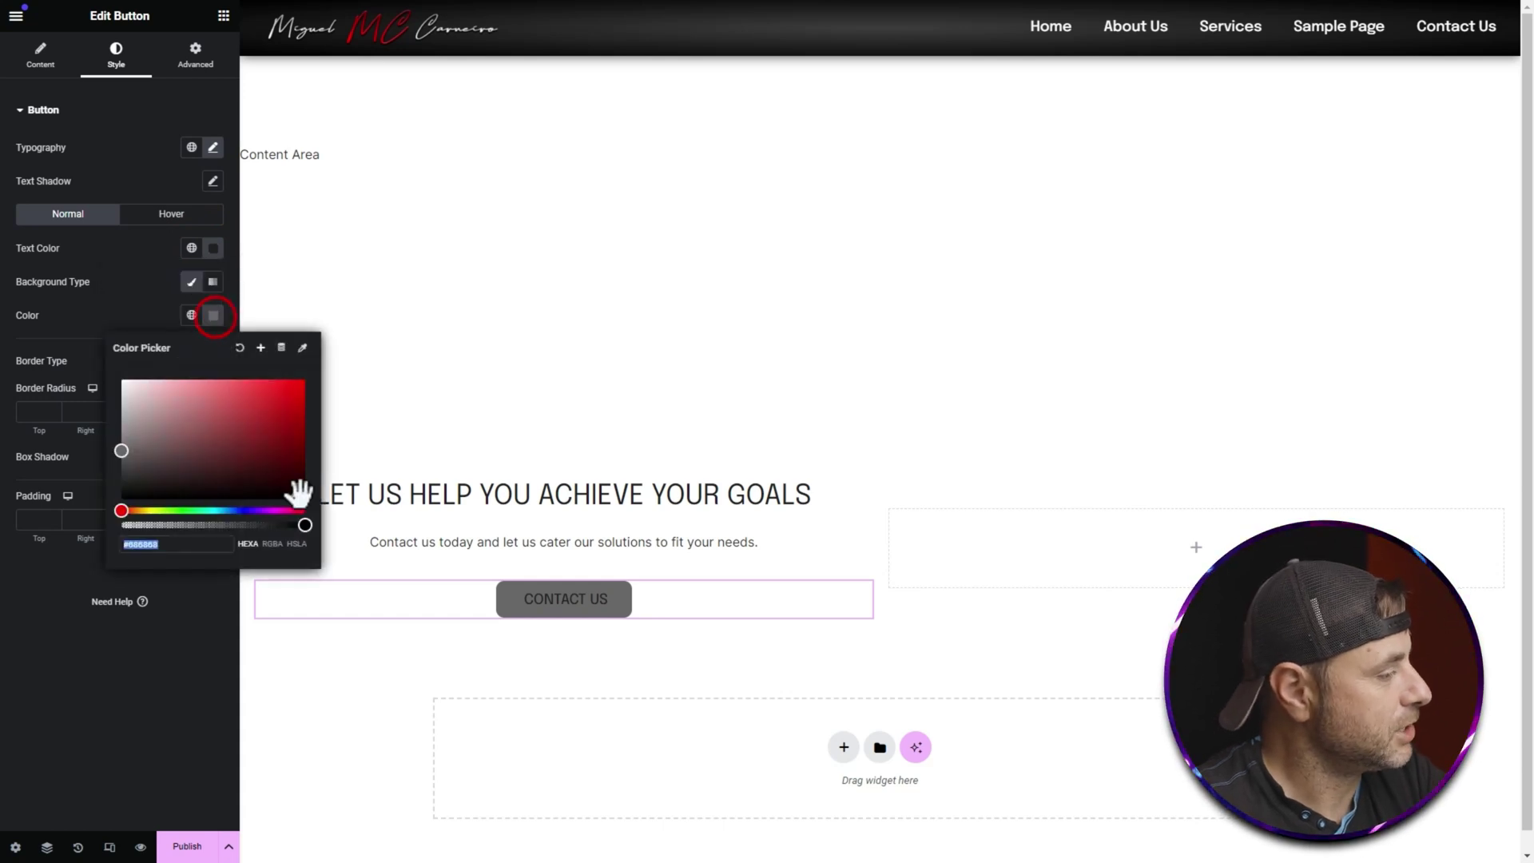
left_click_drag(297, 519, 99, 521)
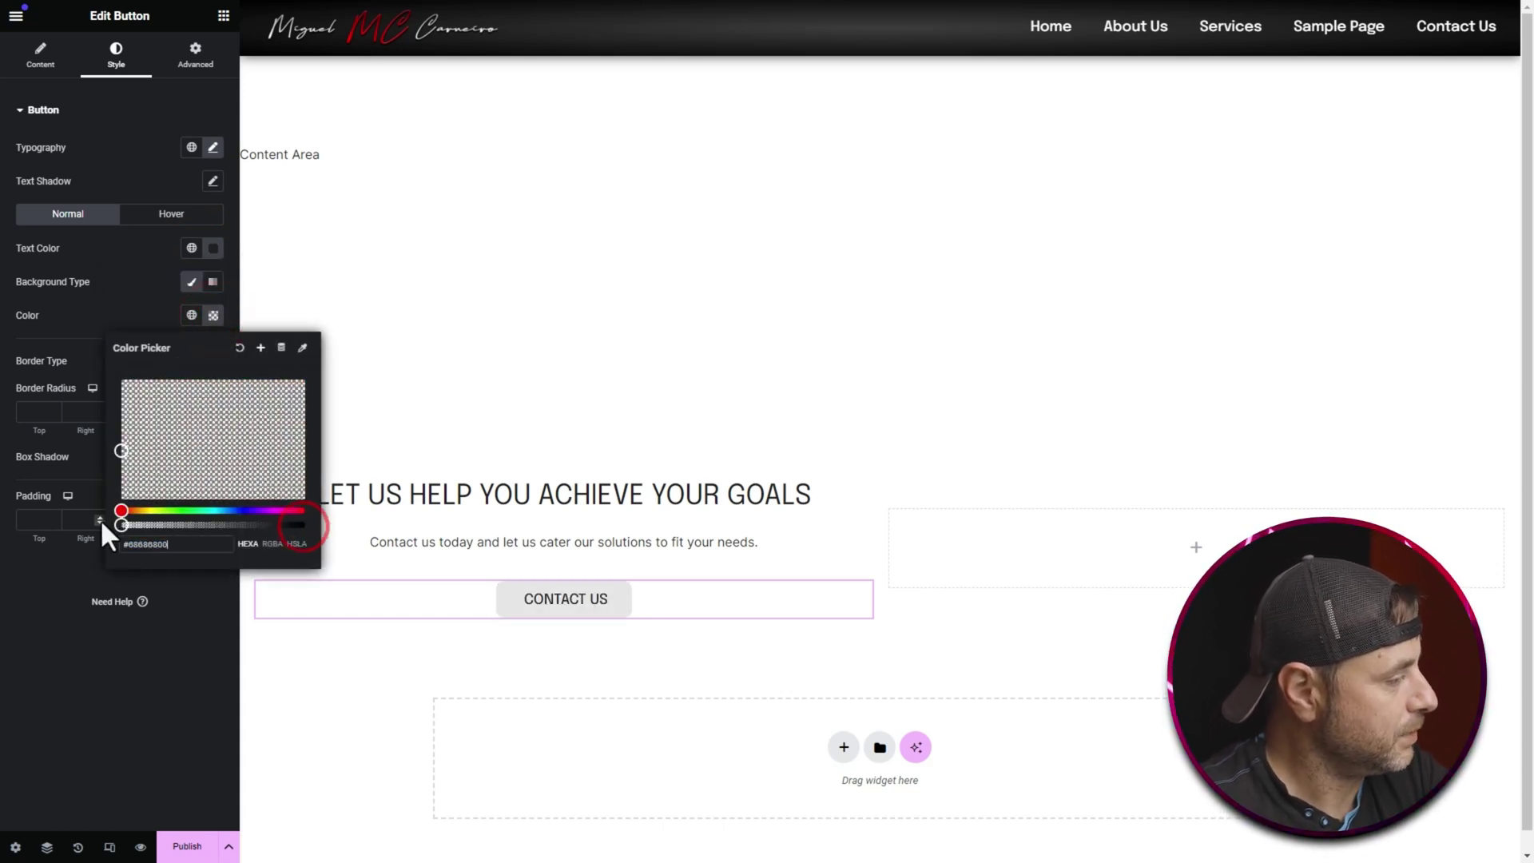
left_click(99, 283)
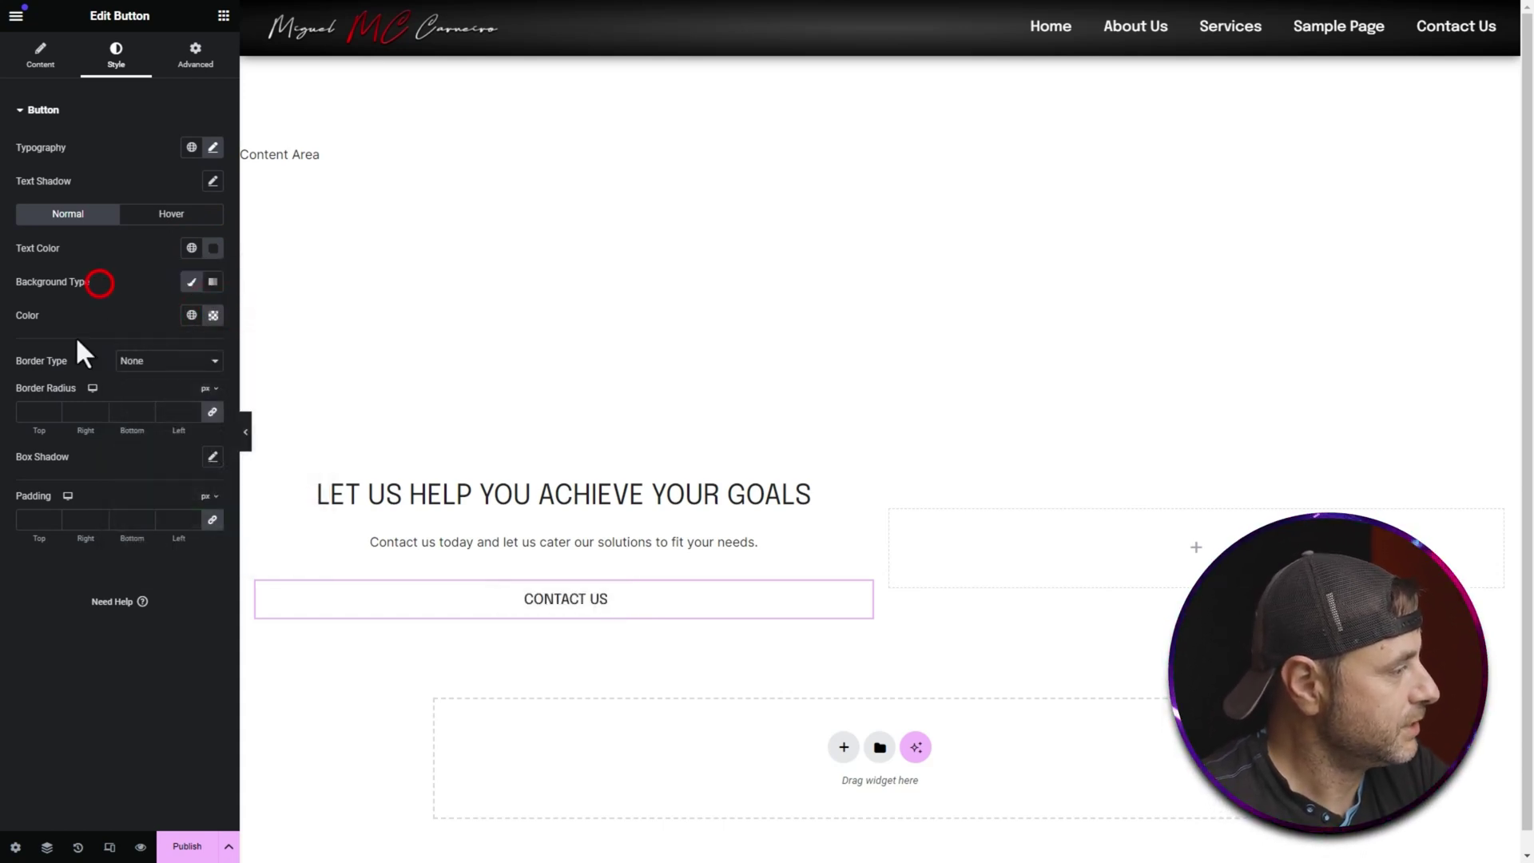
- Give the button a solid 3 px border with 10 px corner radius
left_click(138, 360)
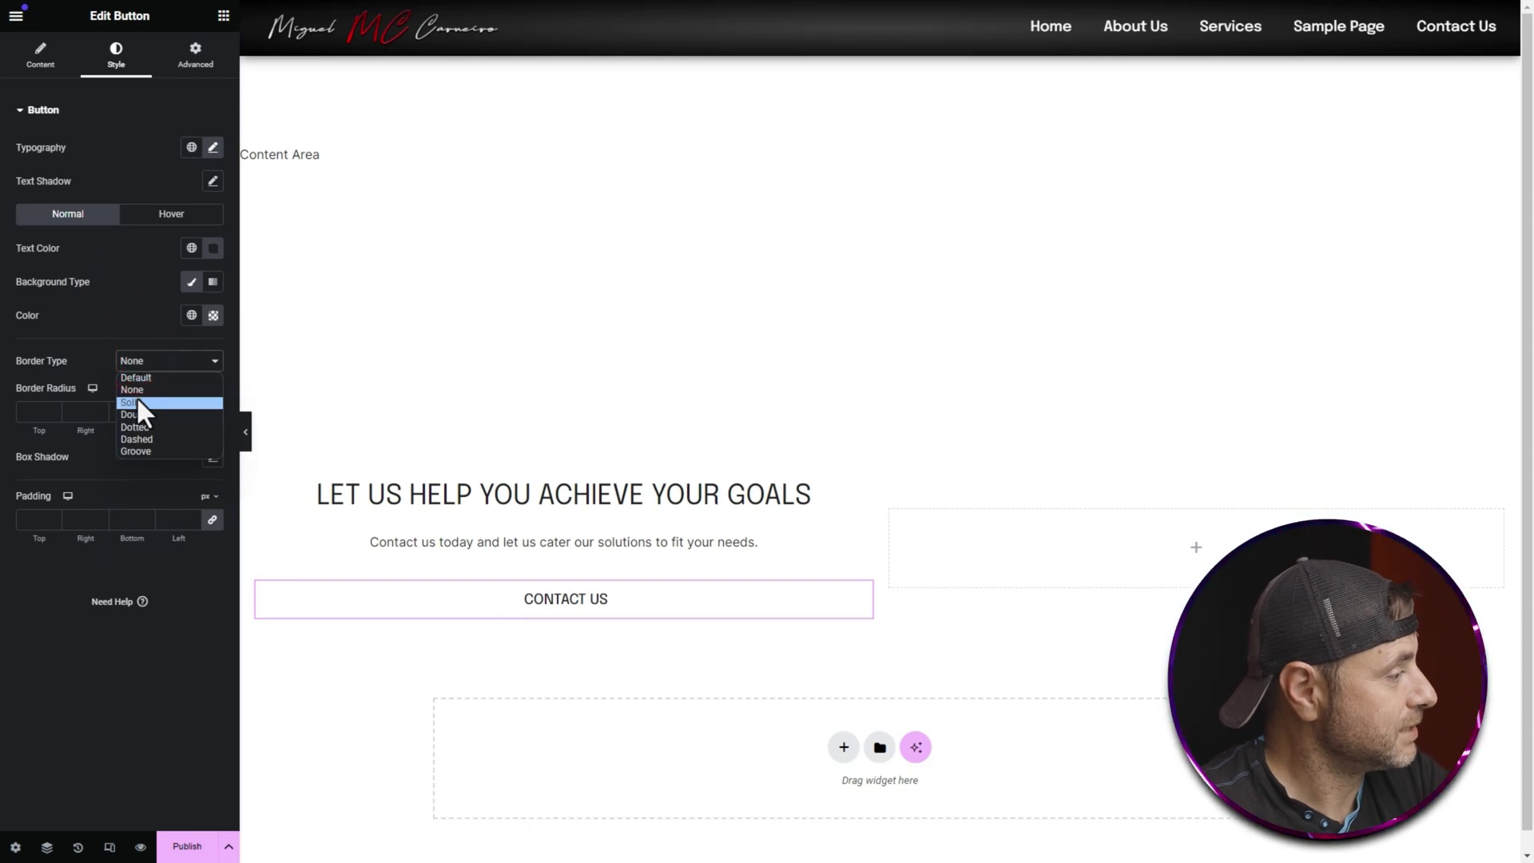
left_click(136, 401)
left_click(33, 411)
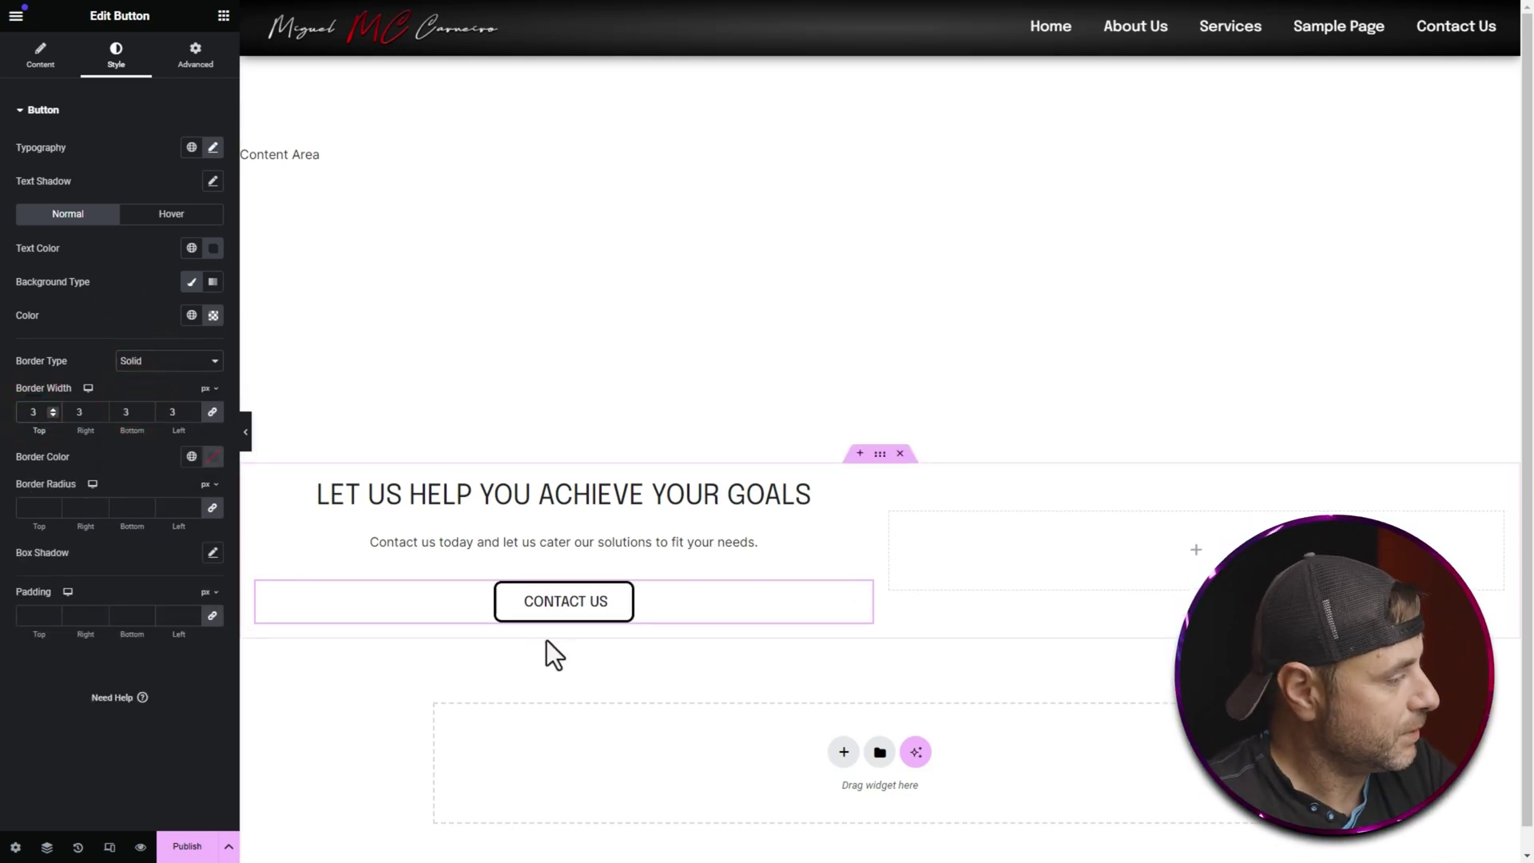
left_click(33, 511)
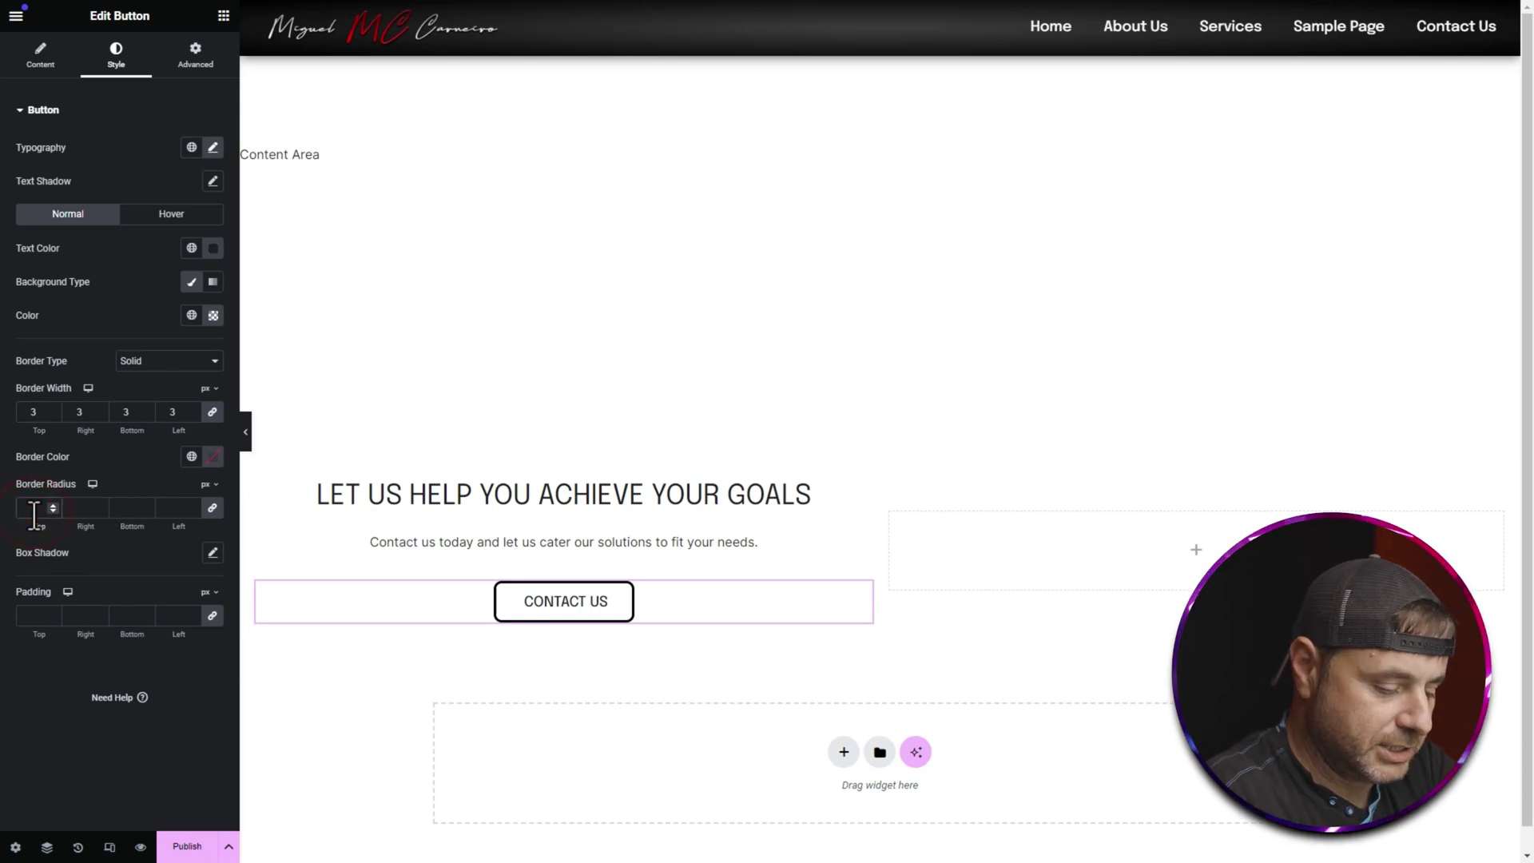
type("10")
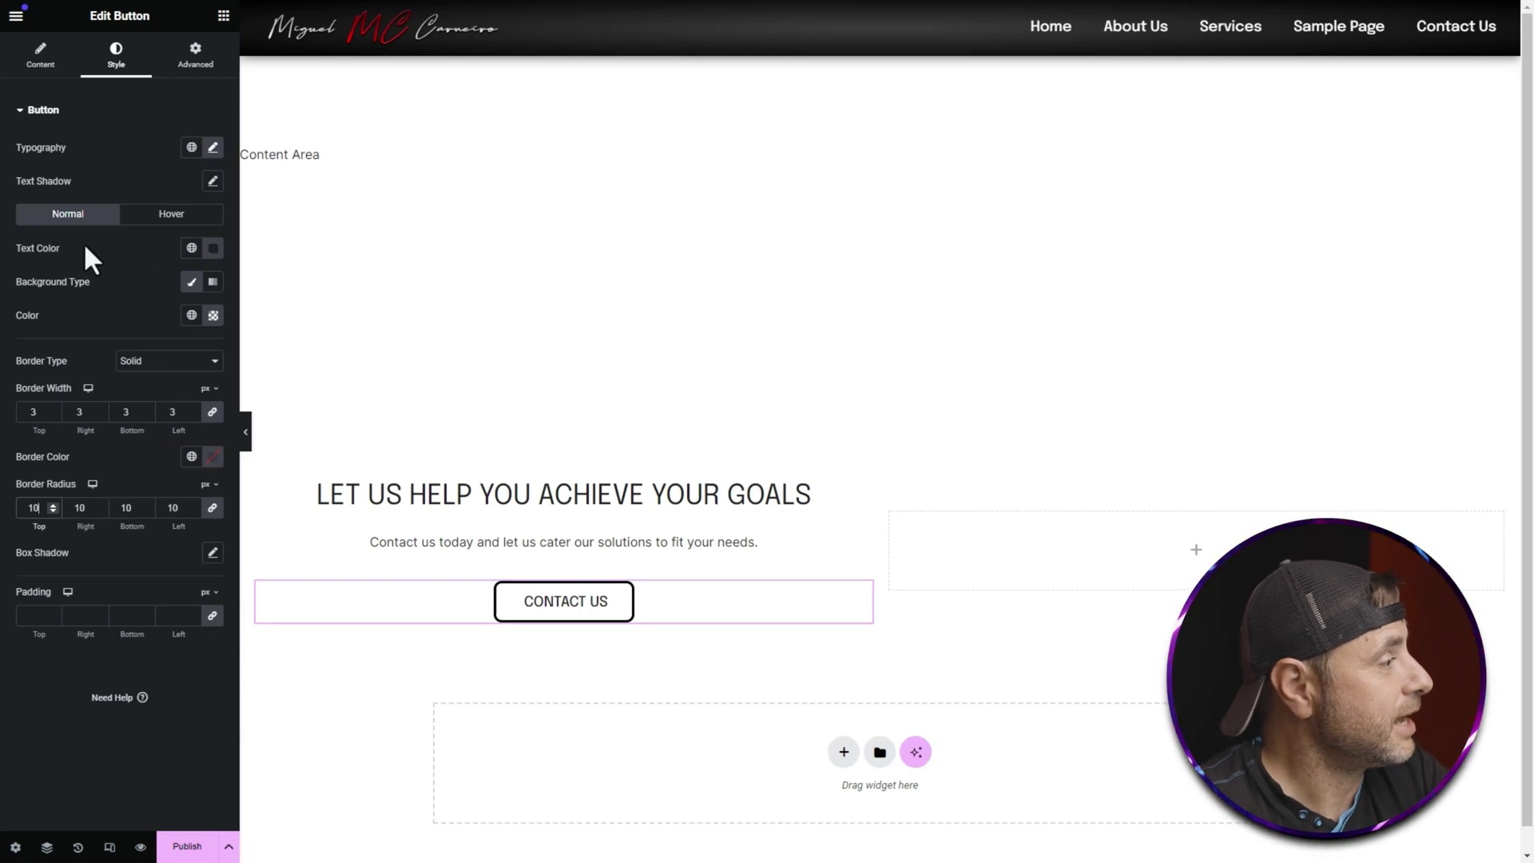
left_click(168, 218)
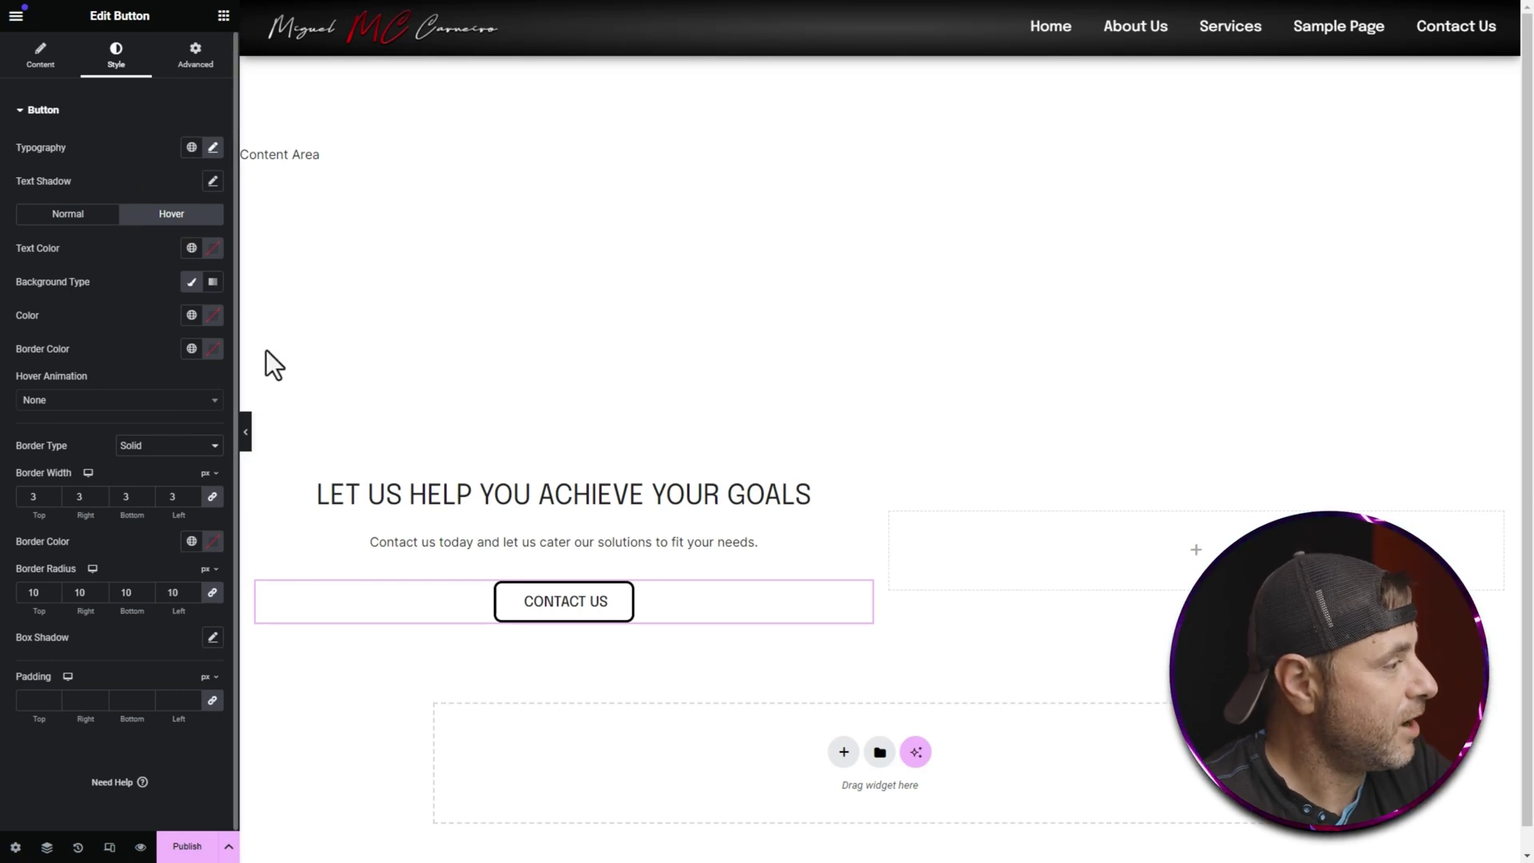
- Set the button's hover state to white text, dark background and dark border color
left_click(212, 247)
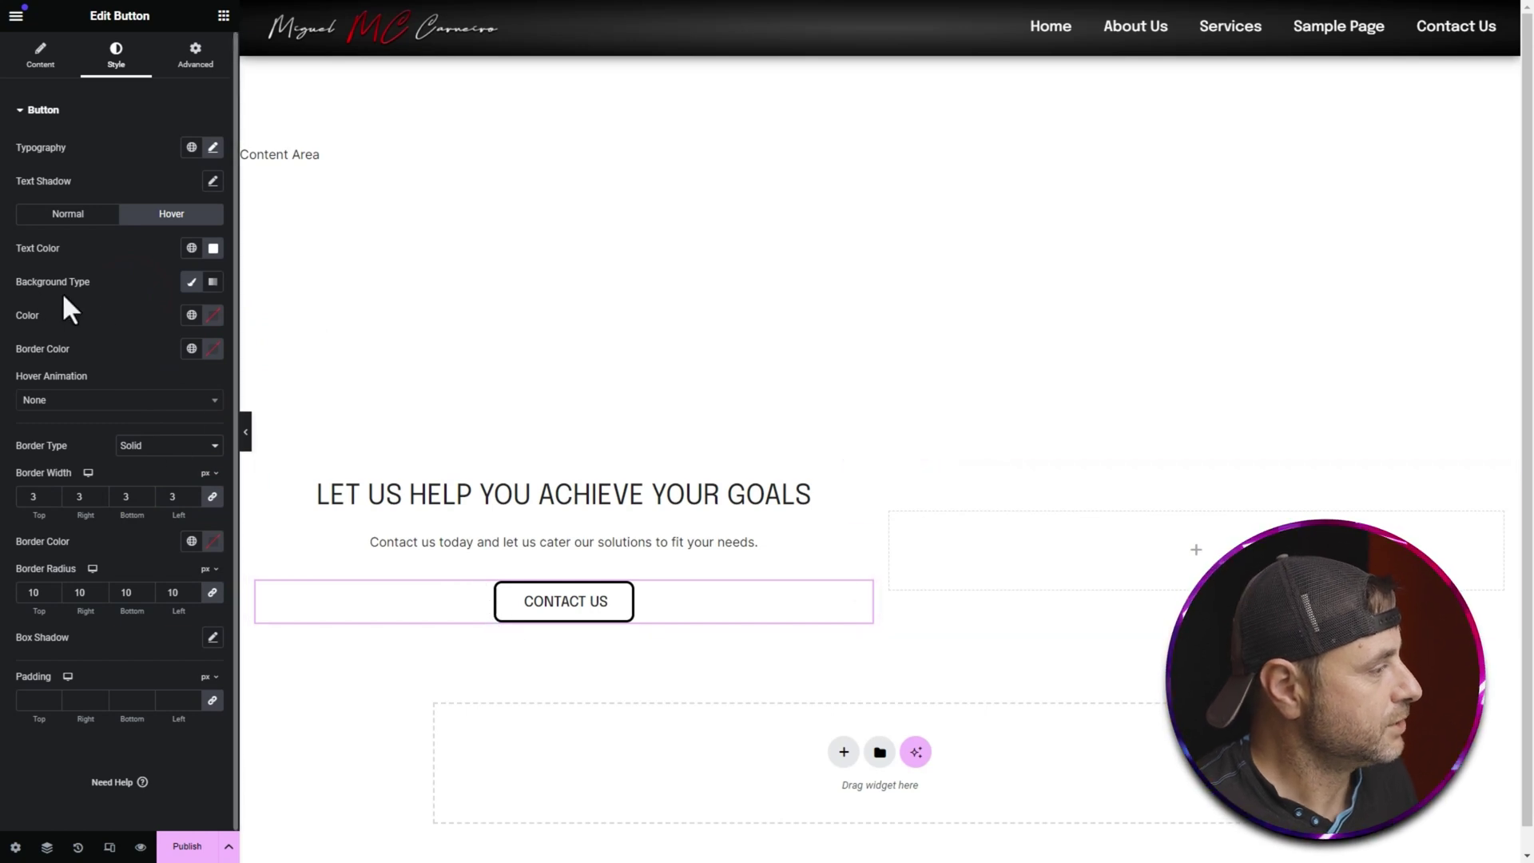
left_click(212, 315)
left_click(126, 293)
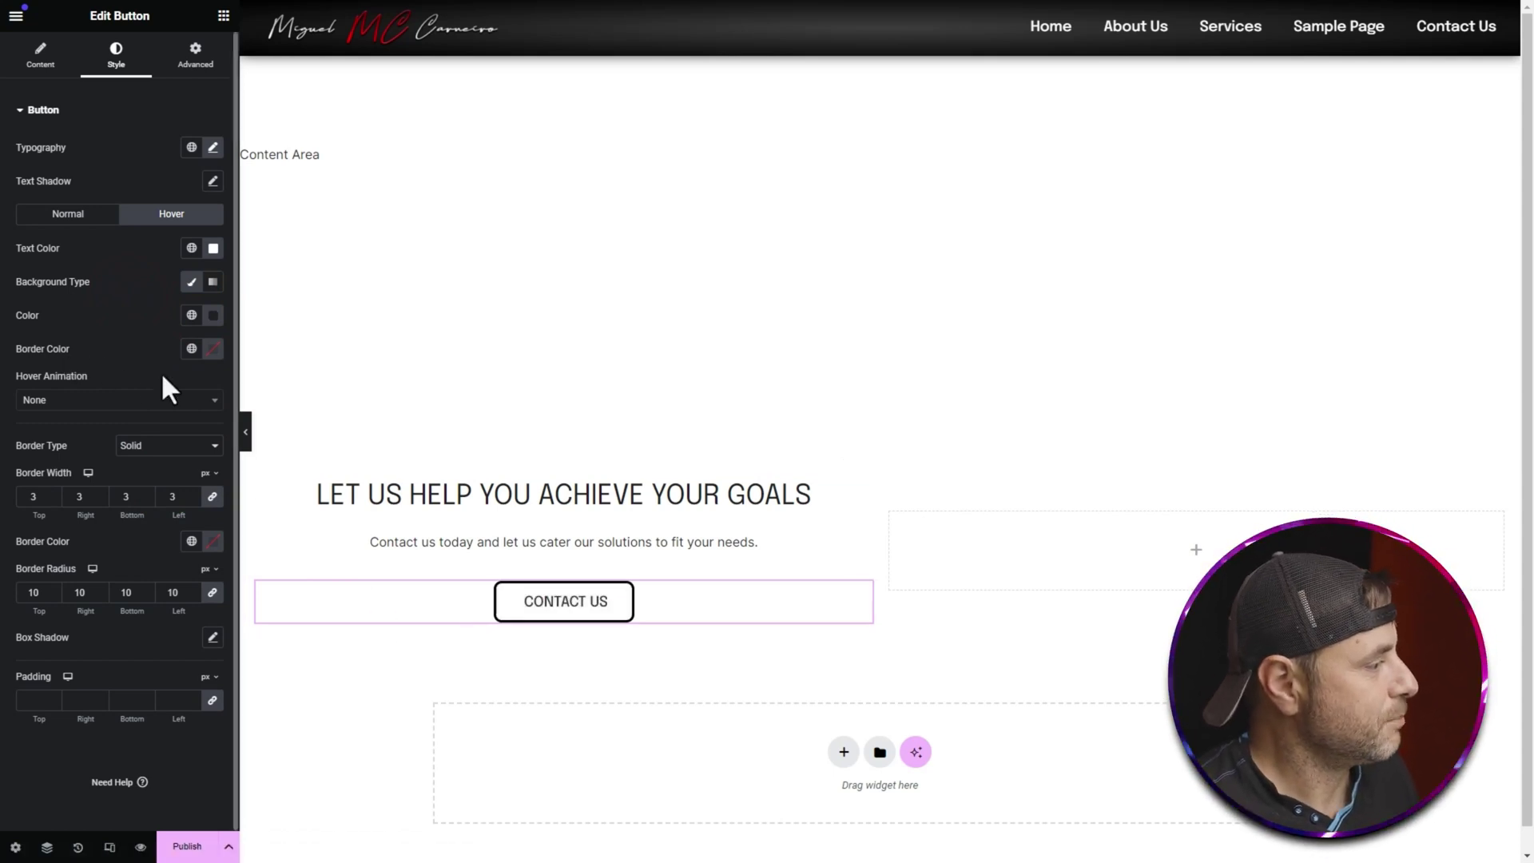
left_click(211, 349)
left_click(140, 314)
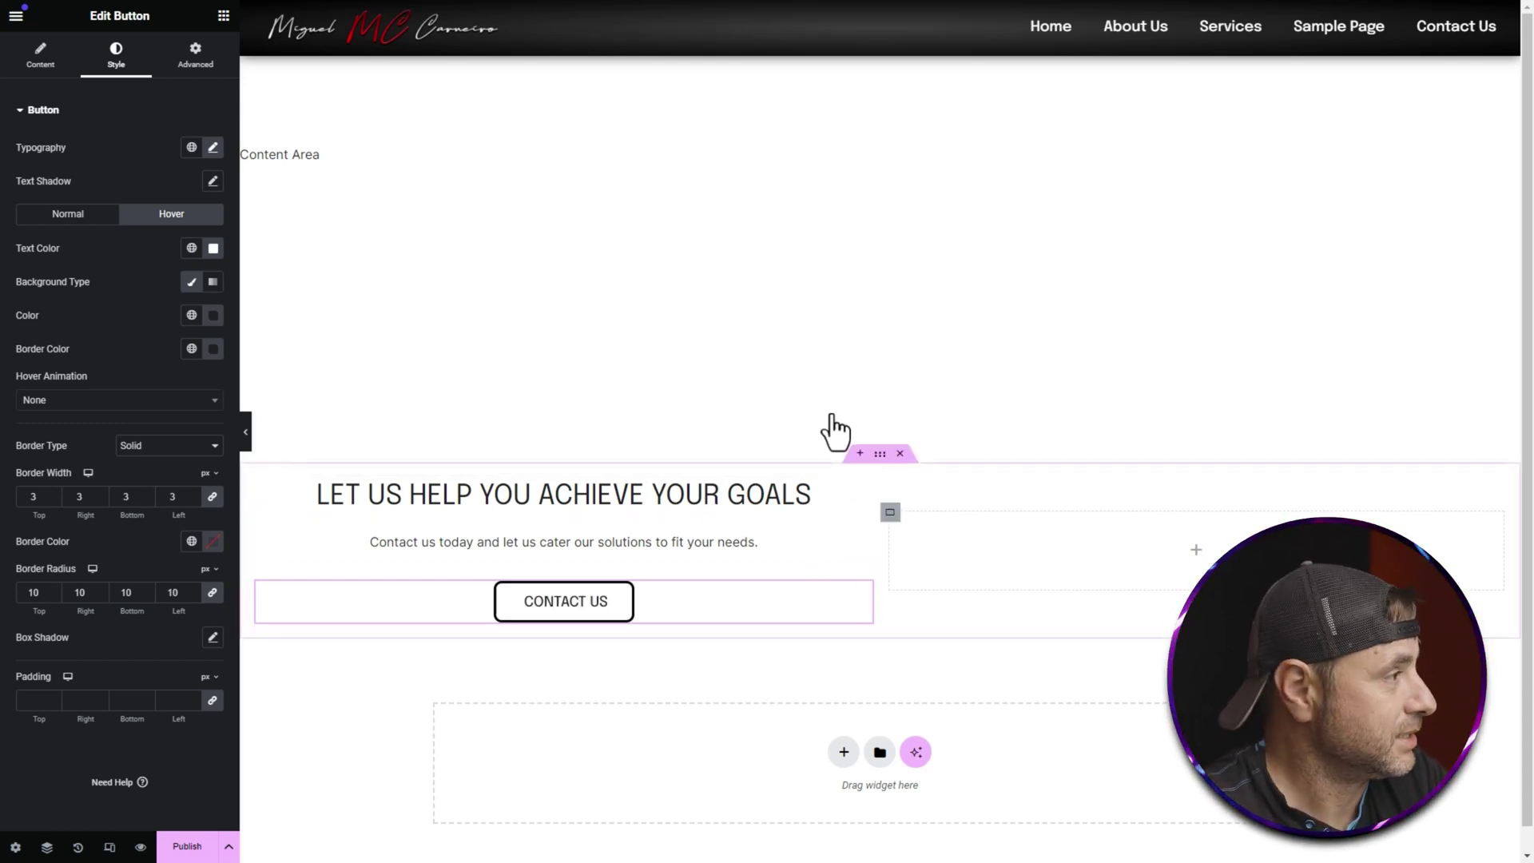
left_click(223, 16)
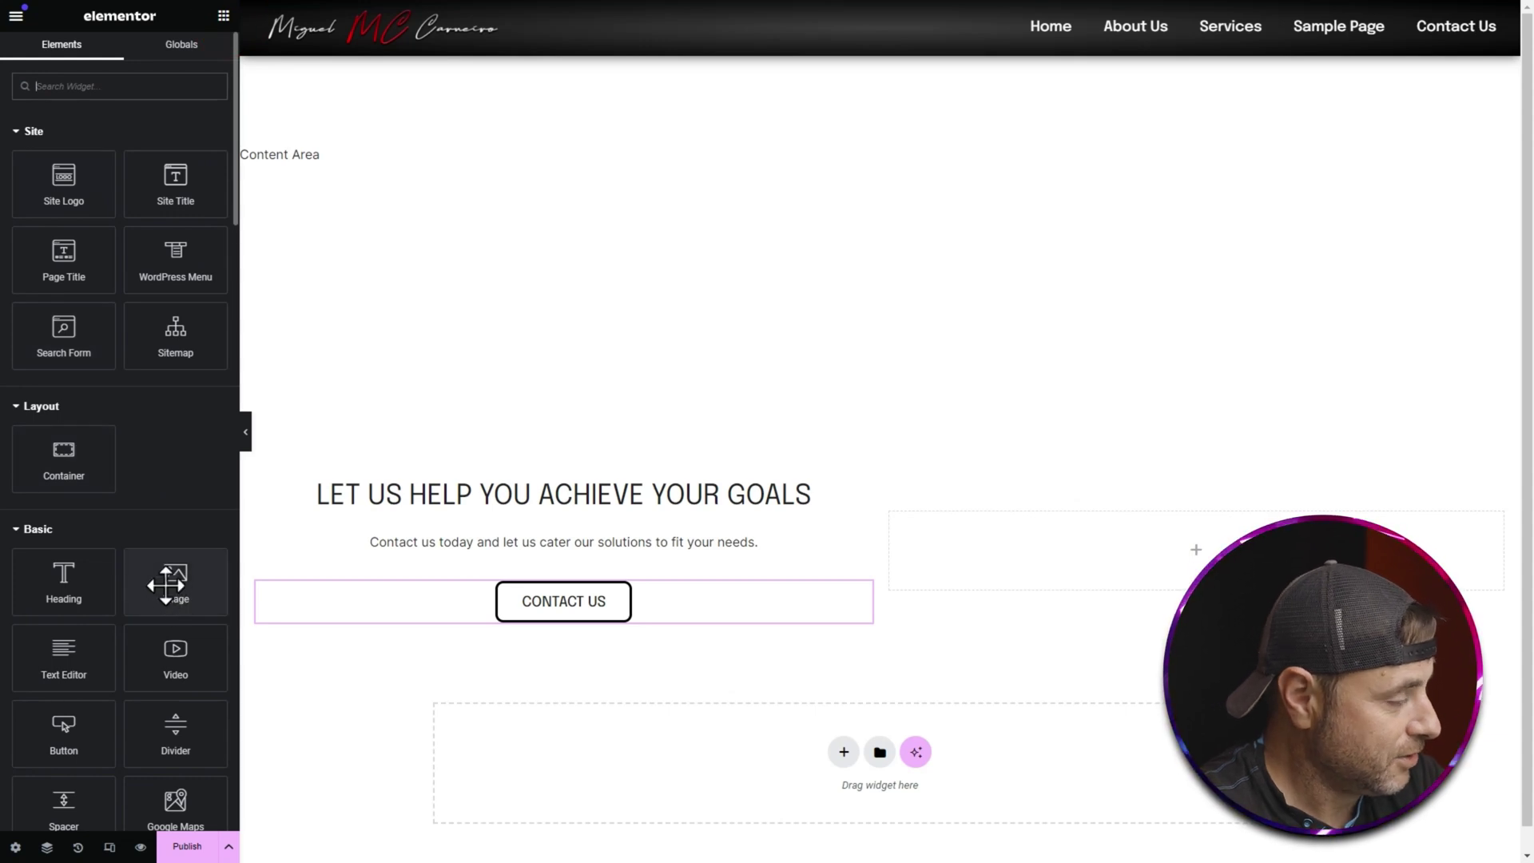
- Place the woman-painting-with-robot photo in the right column with 10 px rounded corners
left_click_drag(166, 585, 1140, 580)
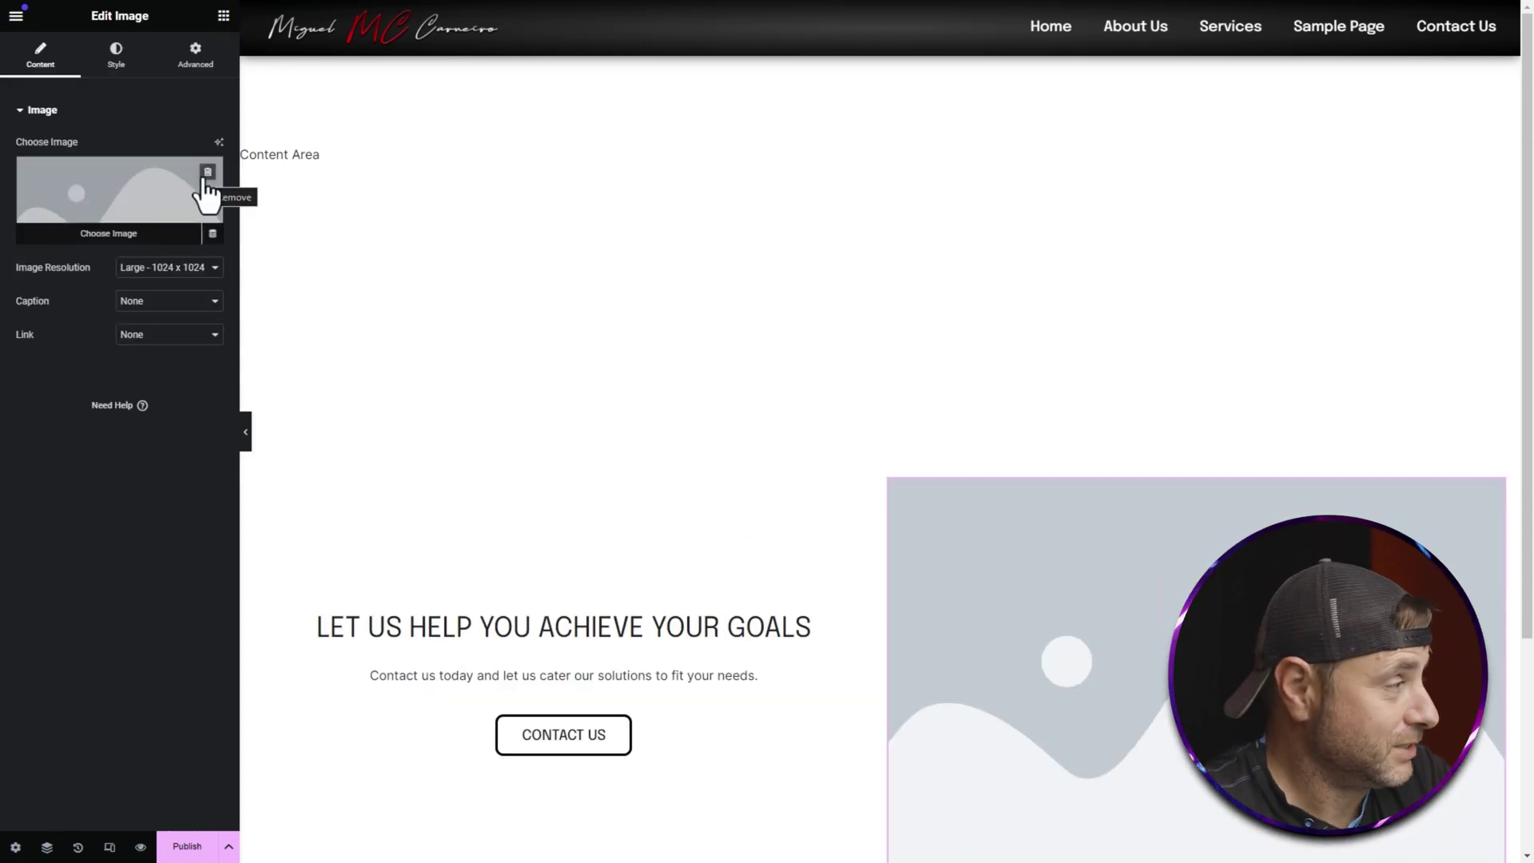
left_click(98, 203)
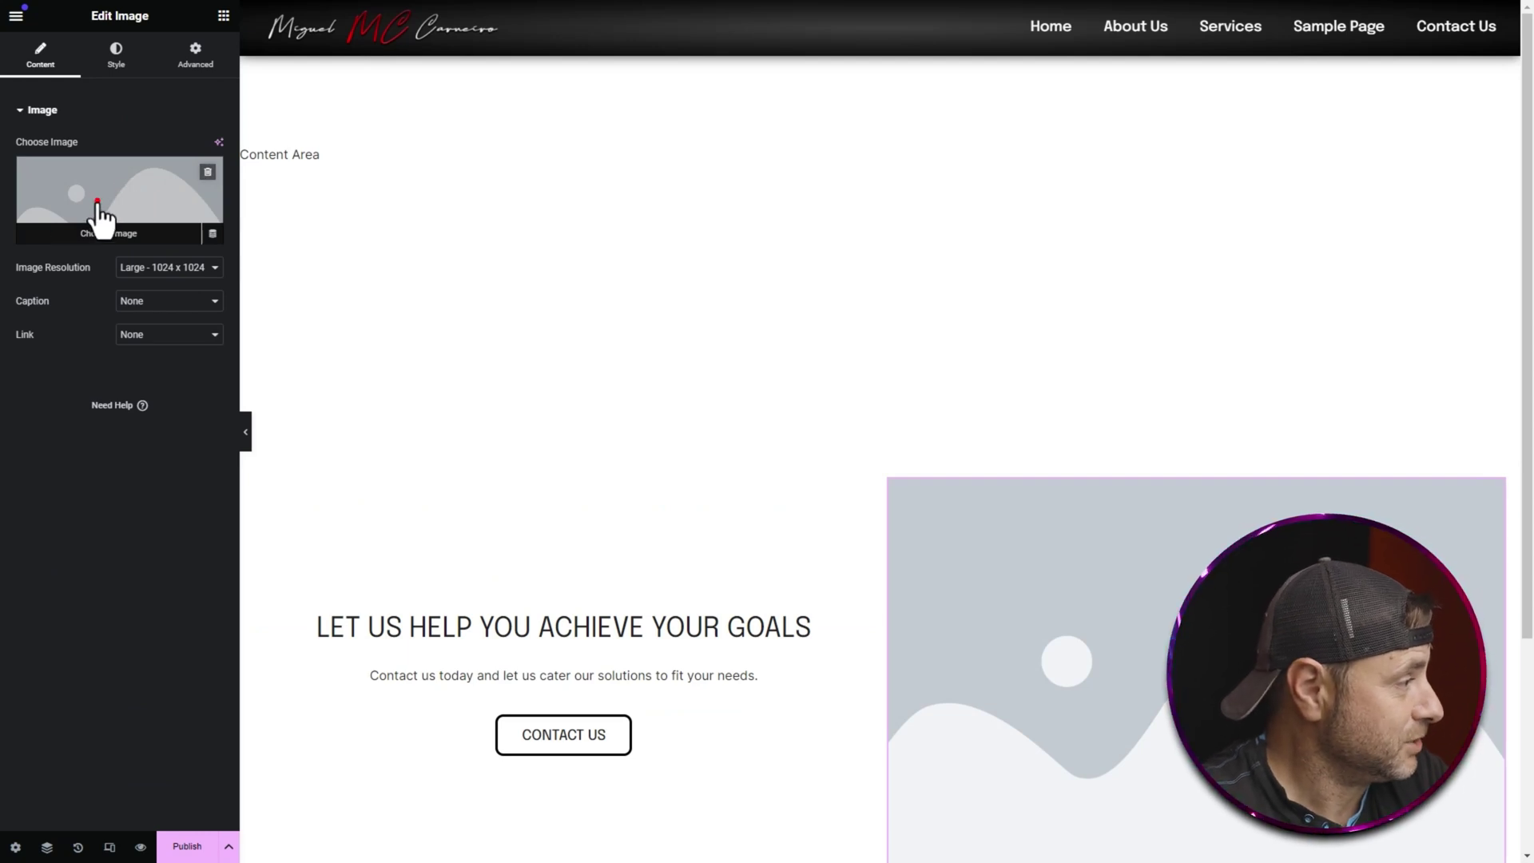
left_click(484, 328)
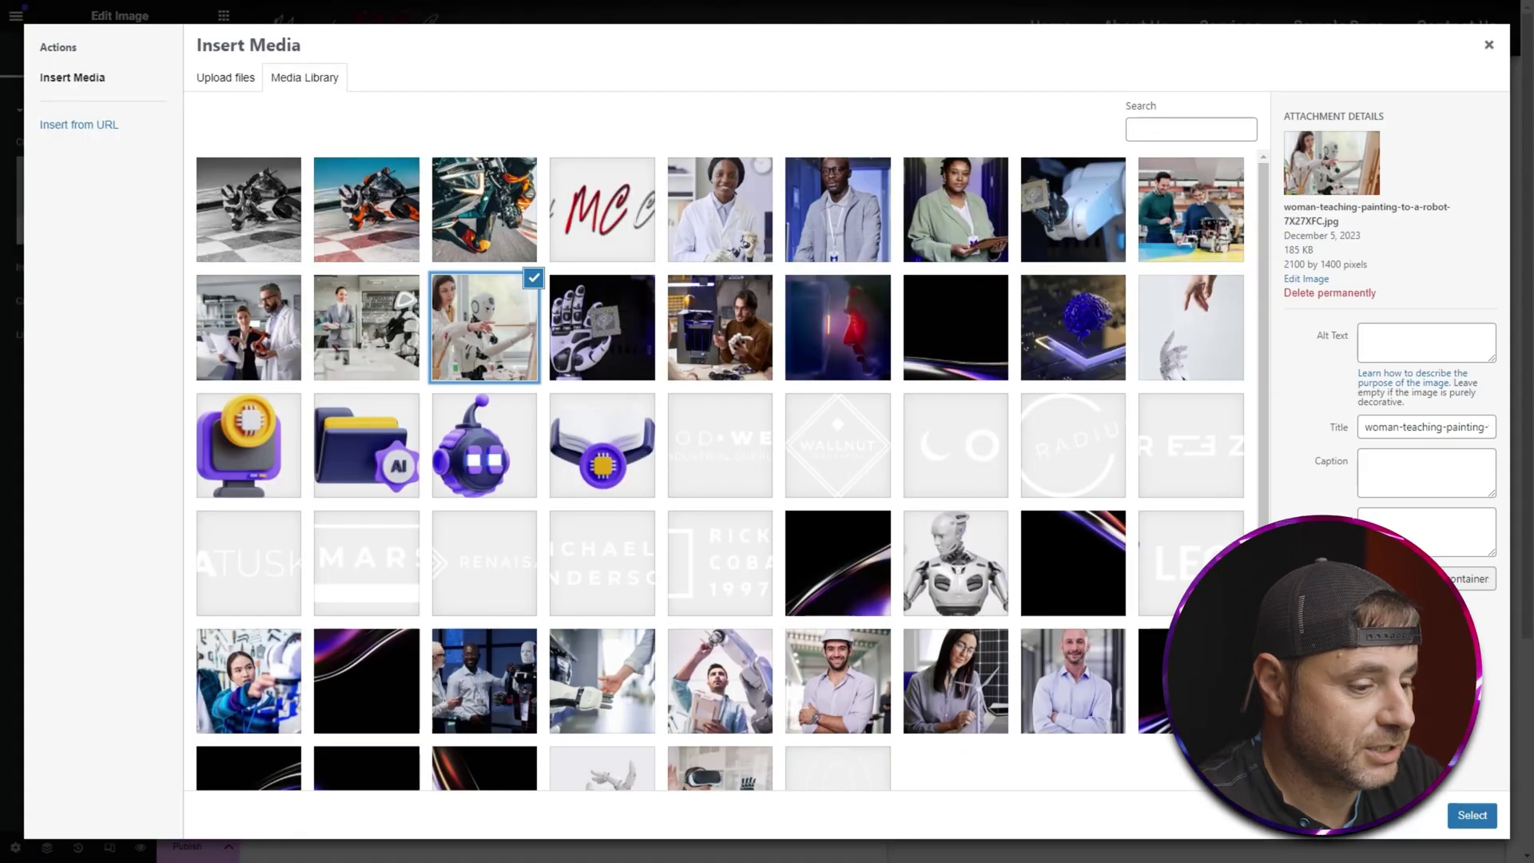
left_click(1470, 815)
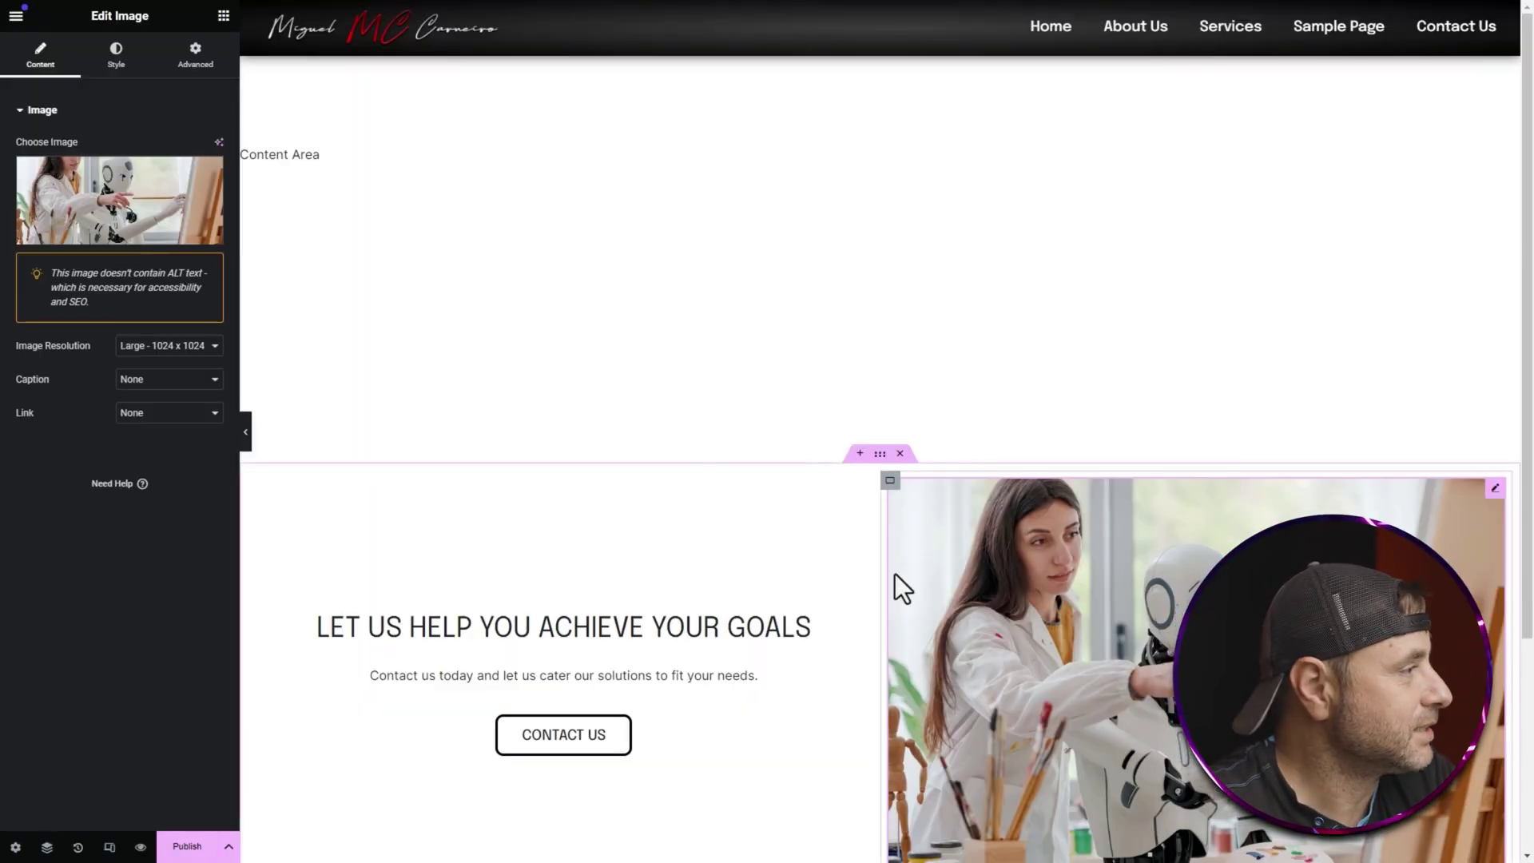
left_click(118, 52)
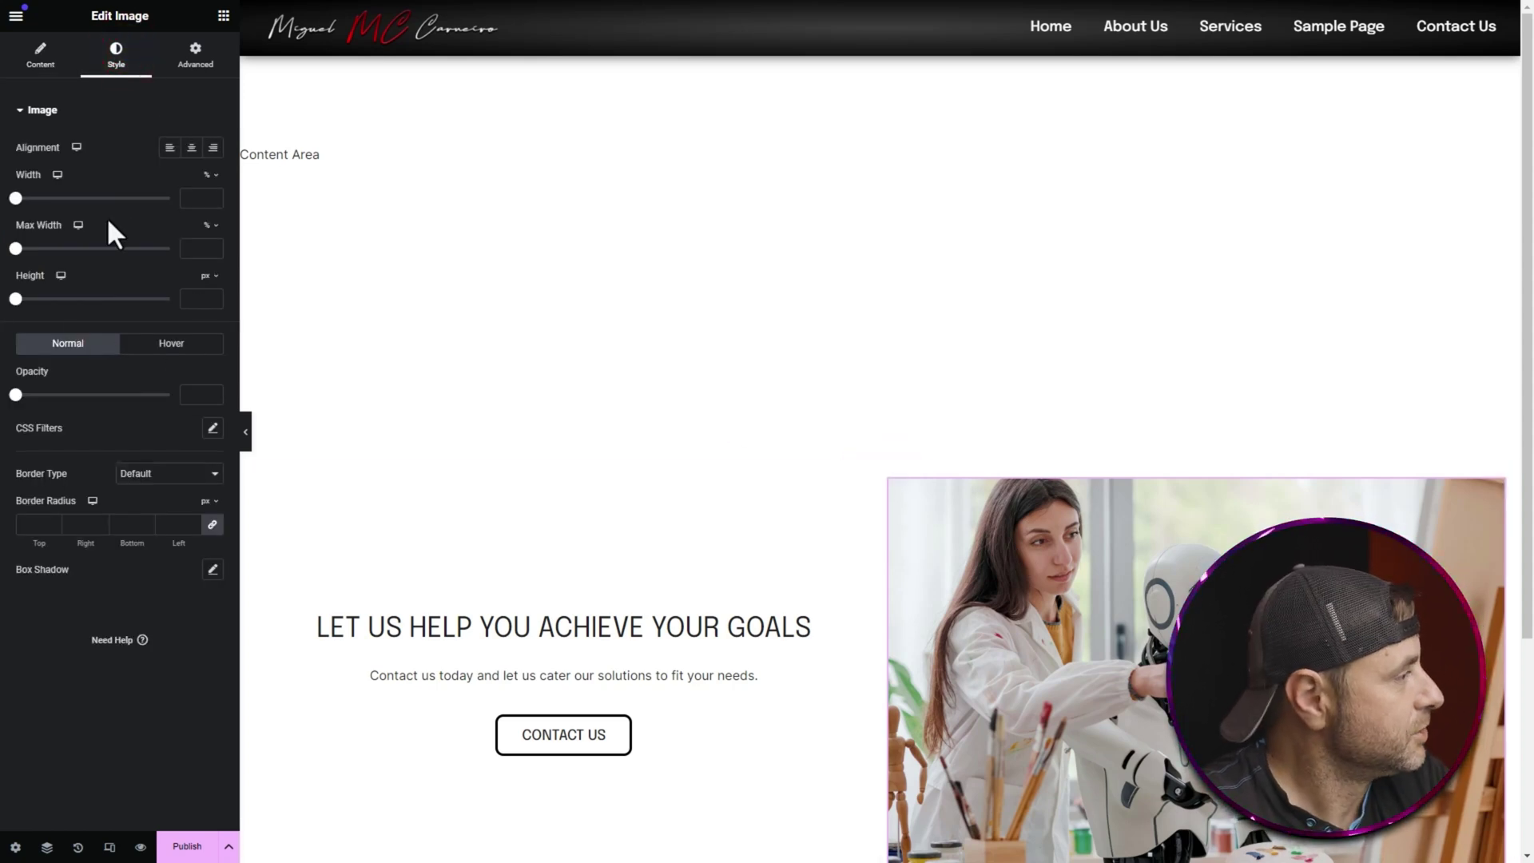
left_click(39, 523)
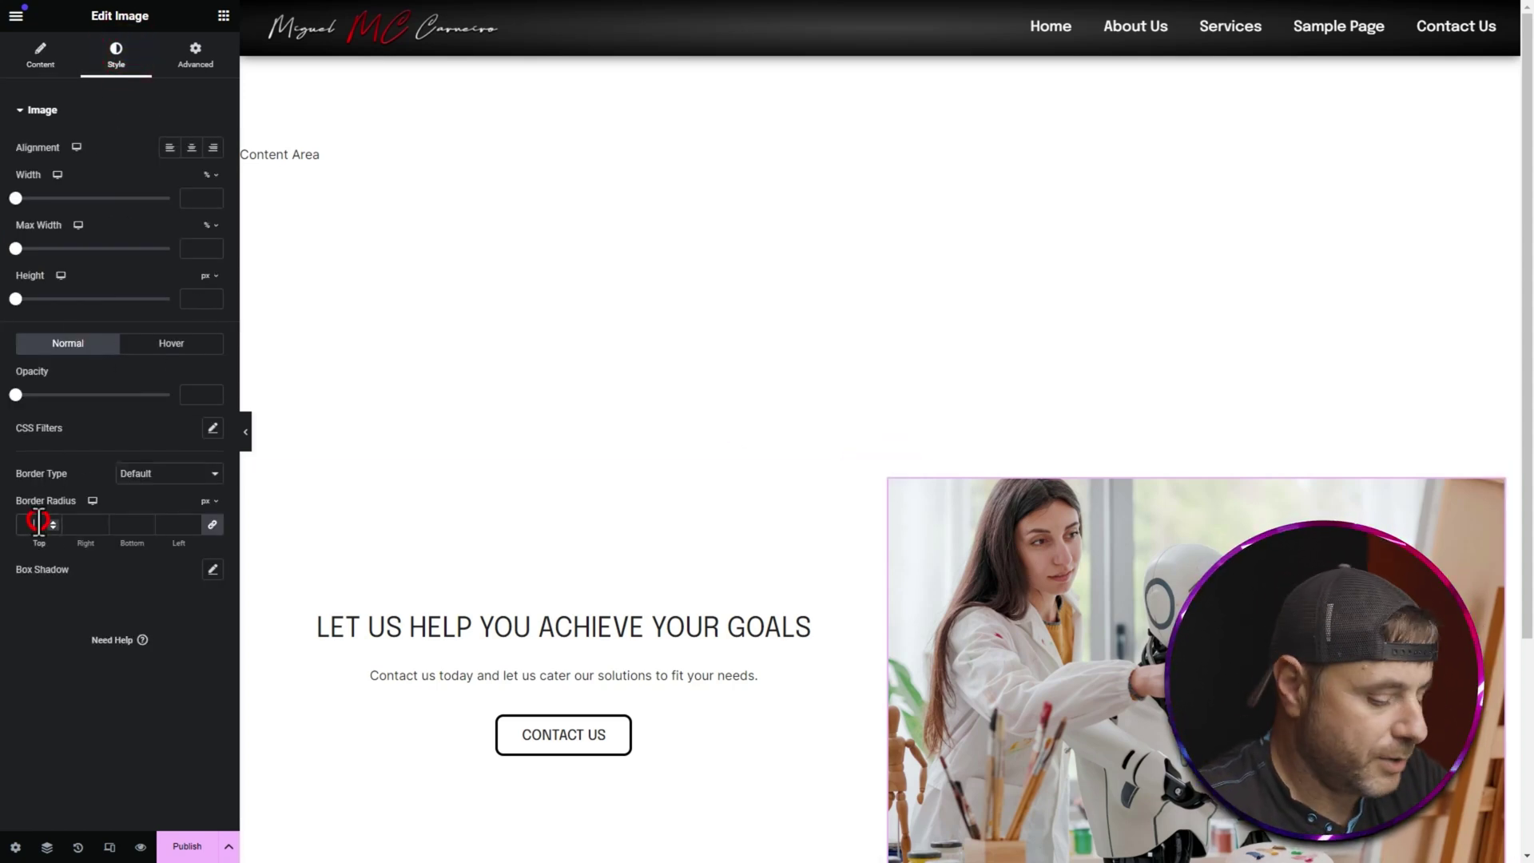
type("10")
left_click(816, 532)
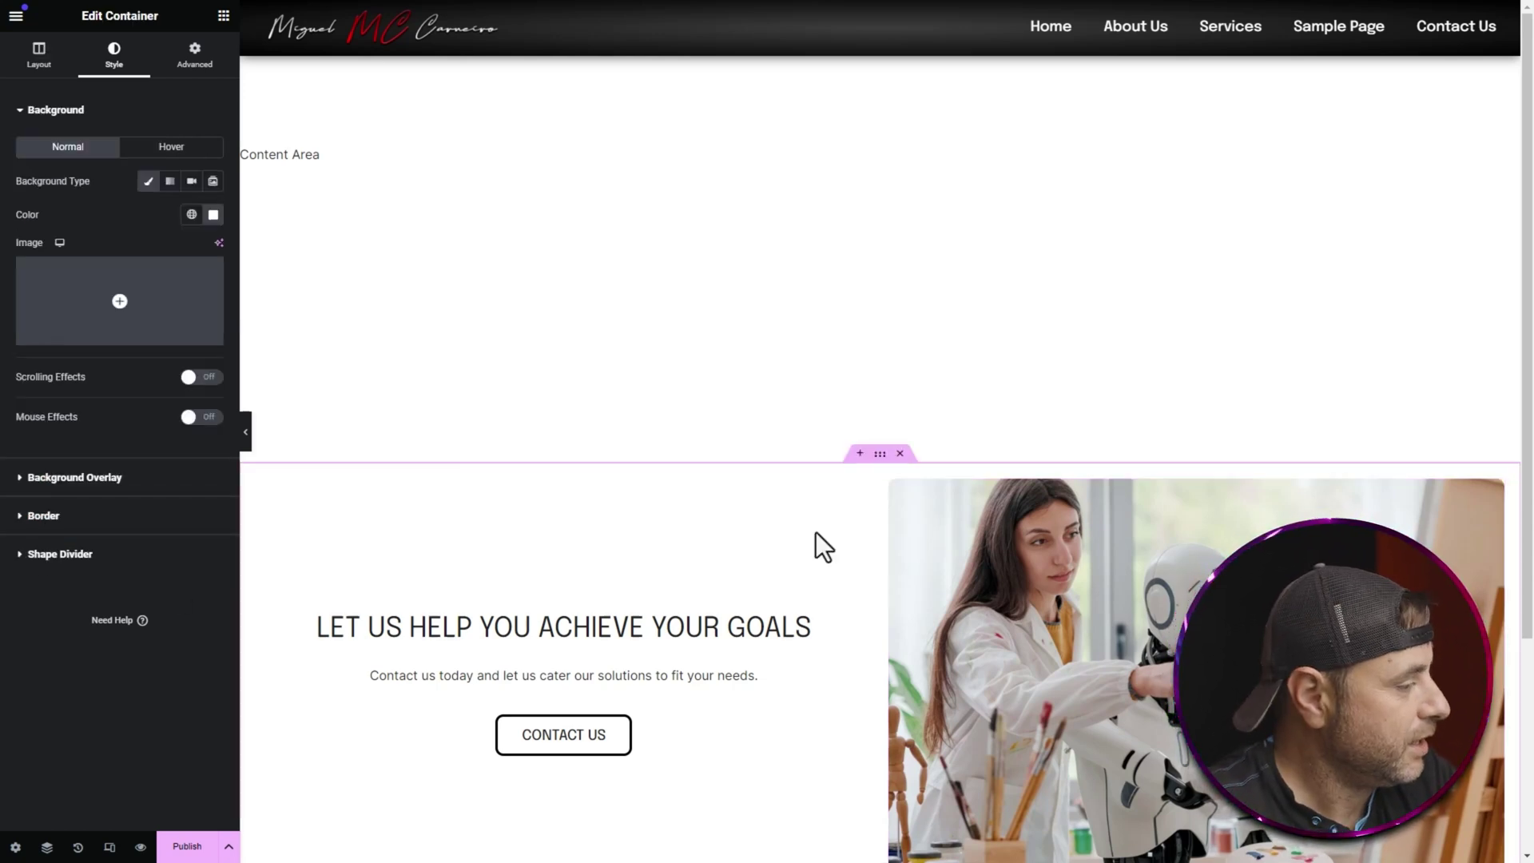
- Scroll below the CTA and start a new section from the empty drop area
scroll(817, 532, "down", 3)
left_click(839, 415)
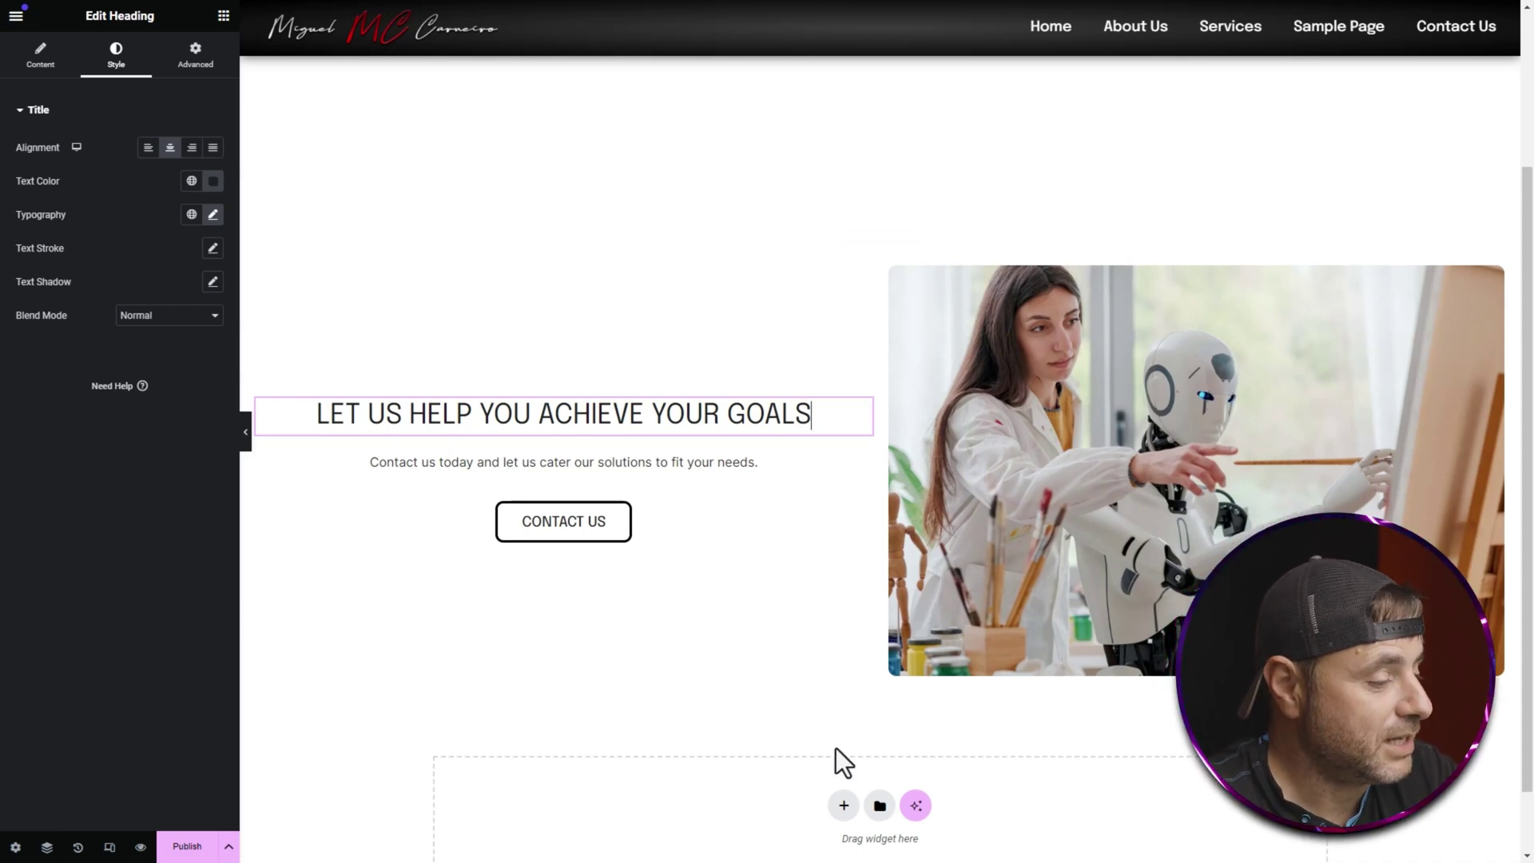
scroll(759, 622, "down", 1)
left_click(844, 727)
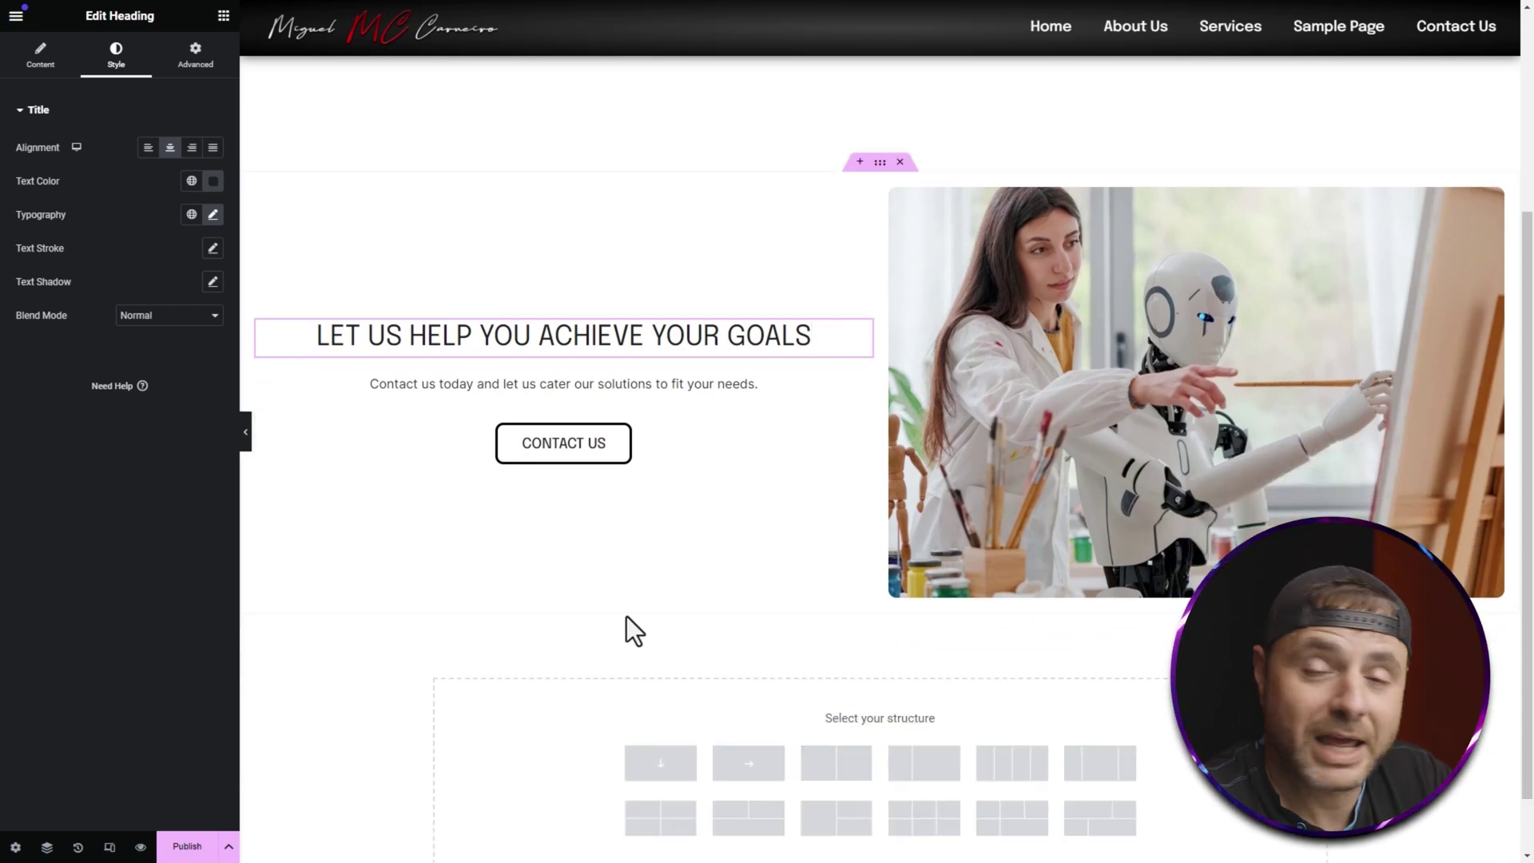
- Add a two-column container below the CTA with Content Width set to Full Width
left_click(852, 773)
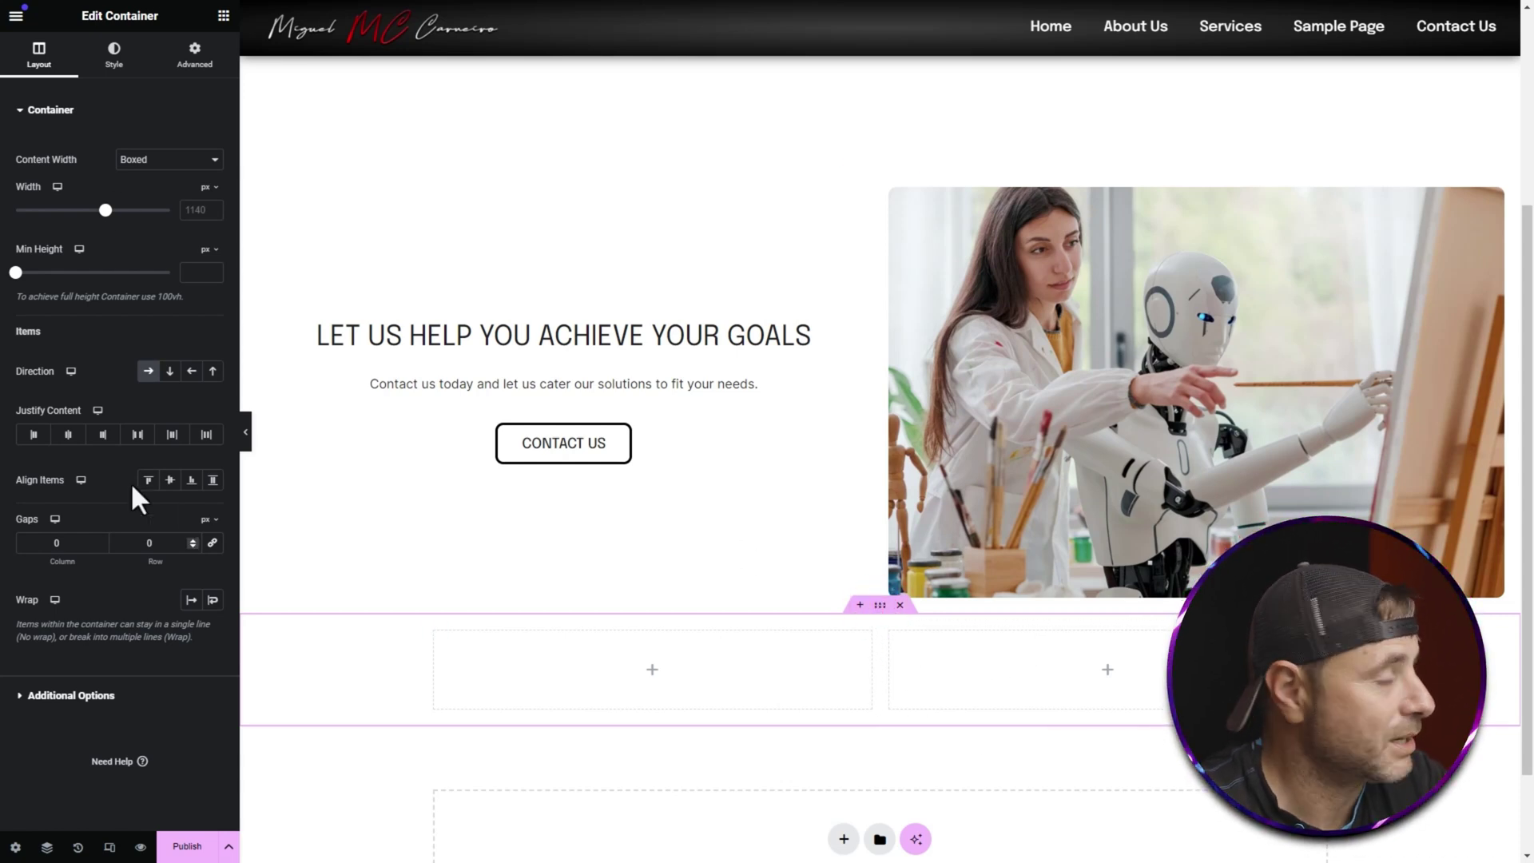
left_click(161, 165)
left_click(144, 190)
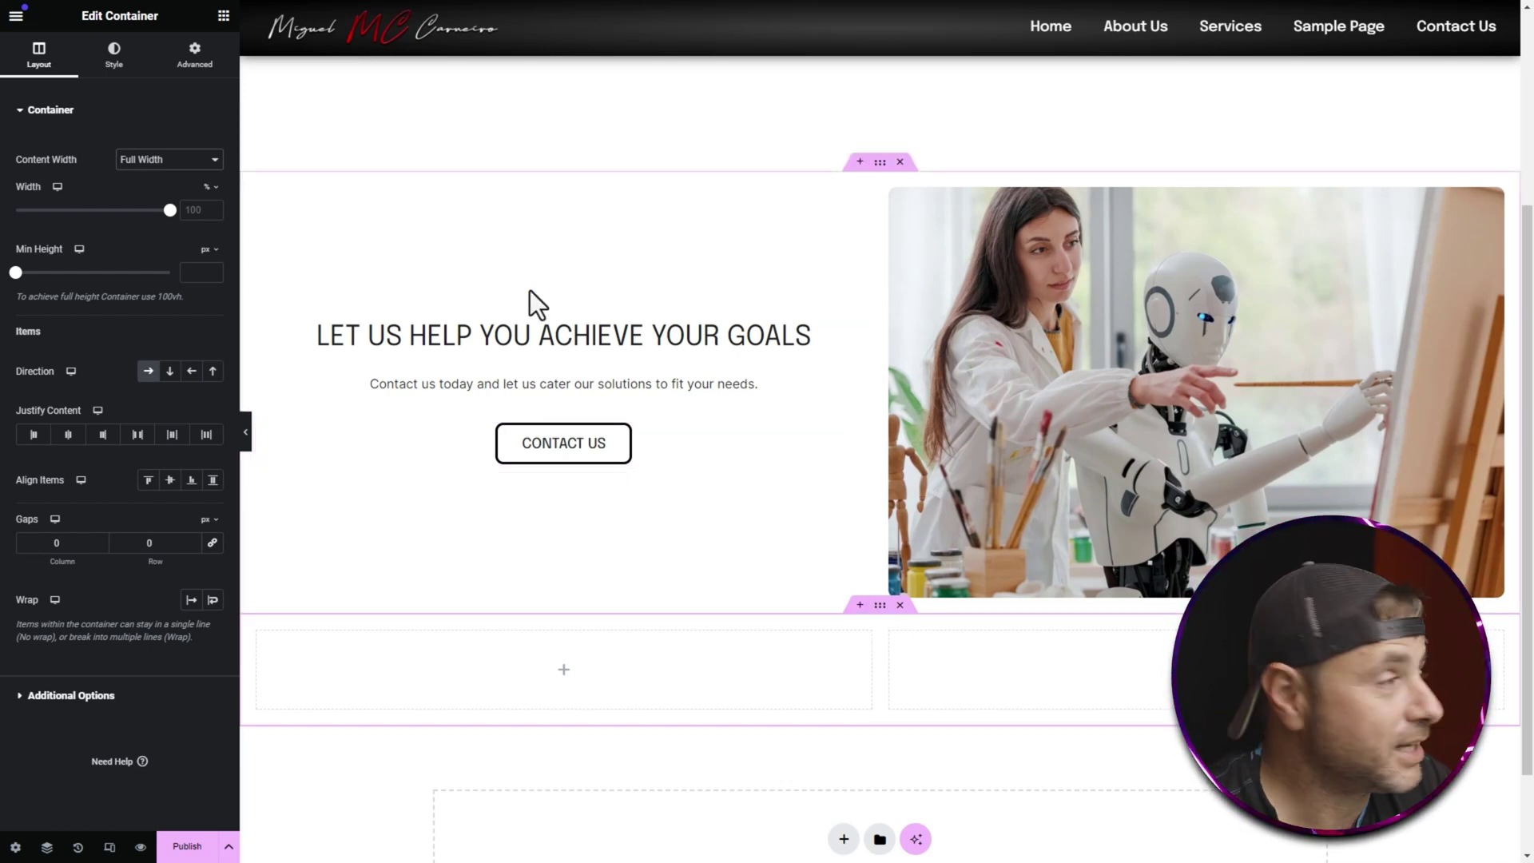
left_click(224, 15)
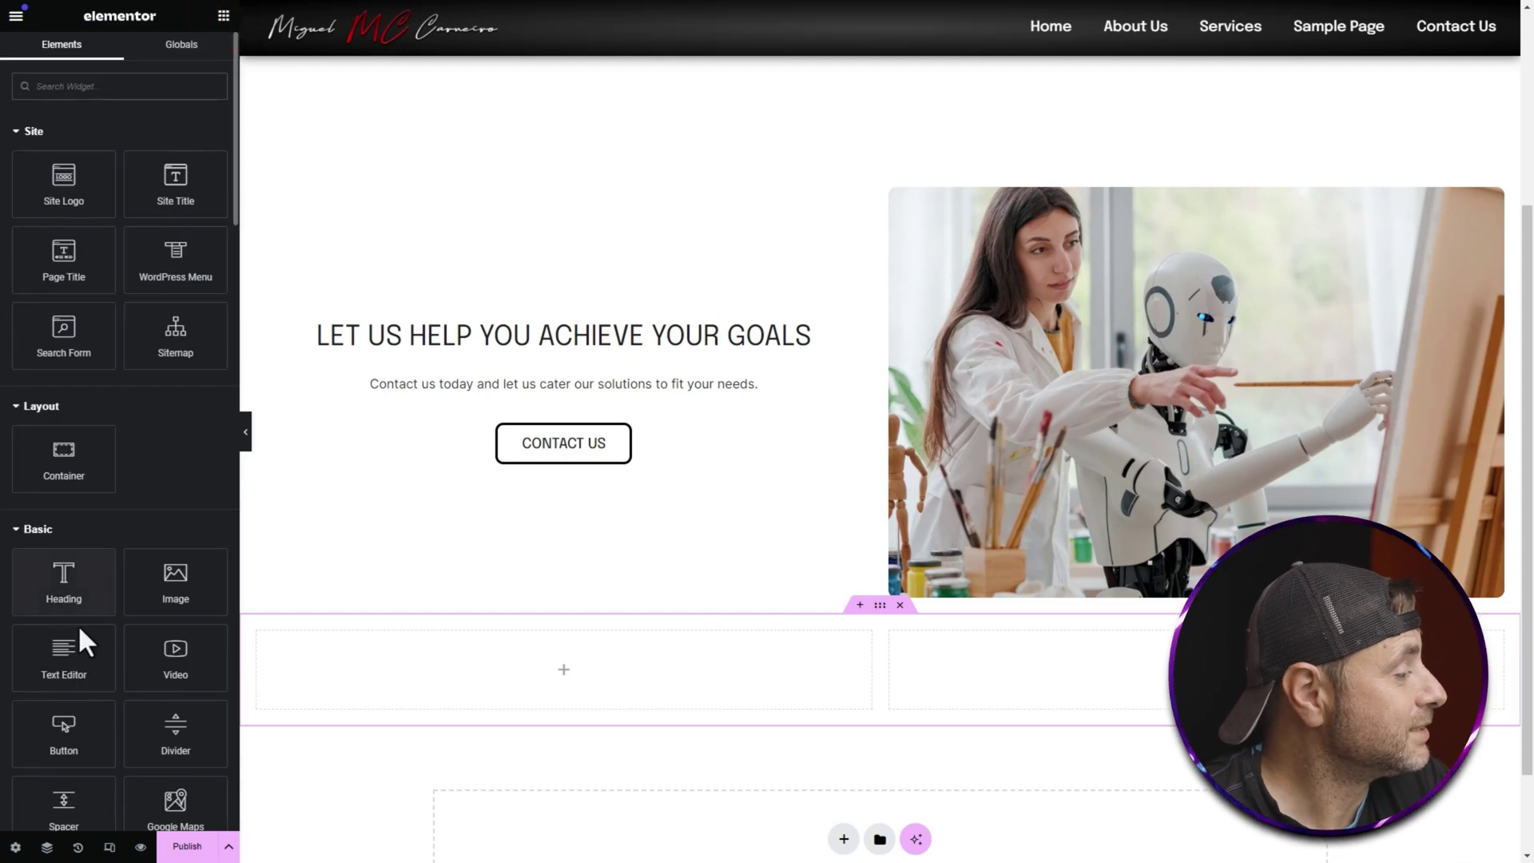
- Drop a Text Editor into the left column and replace its placeholder with the Current Date Time tag
left_click_drag(60, 663, 513, 664)
left_click_drag(197, 334, 2, 256)
key("BackSpace")
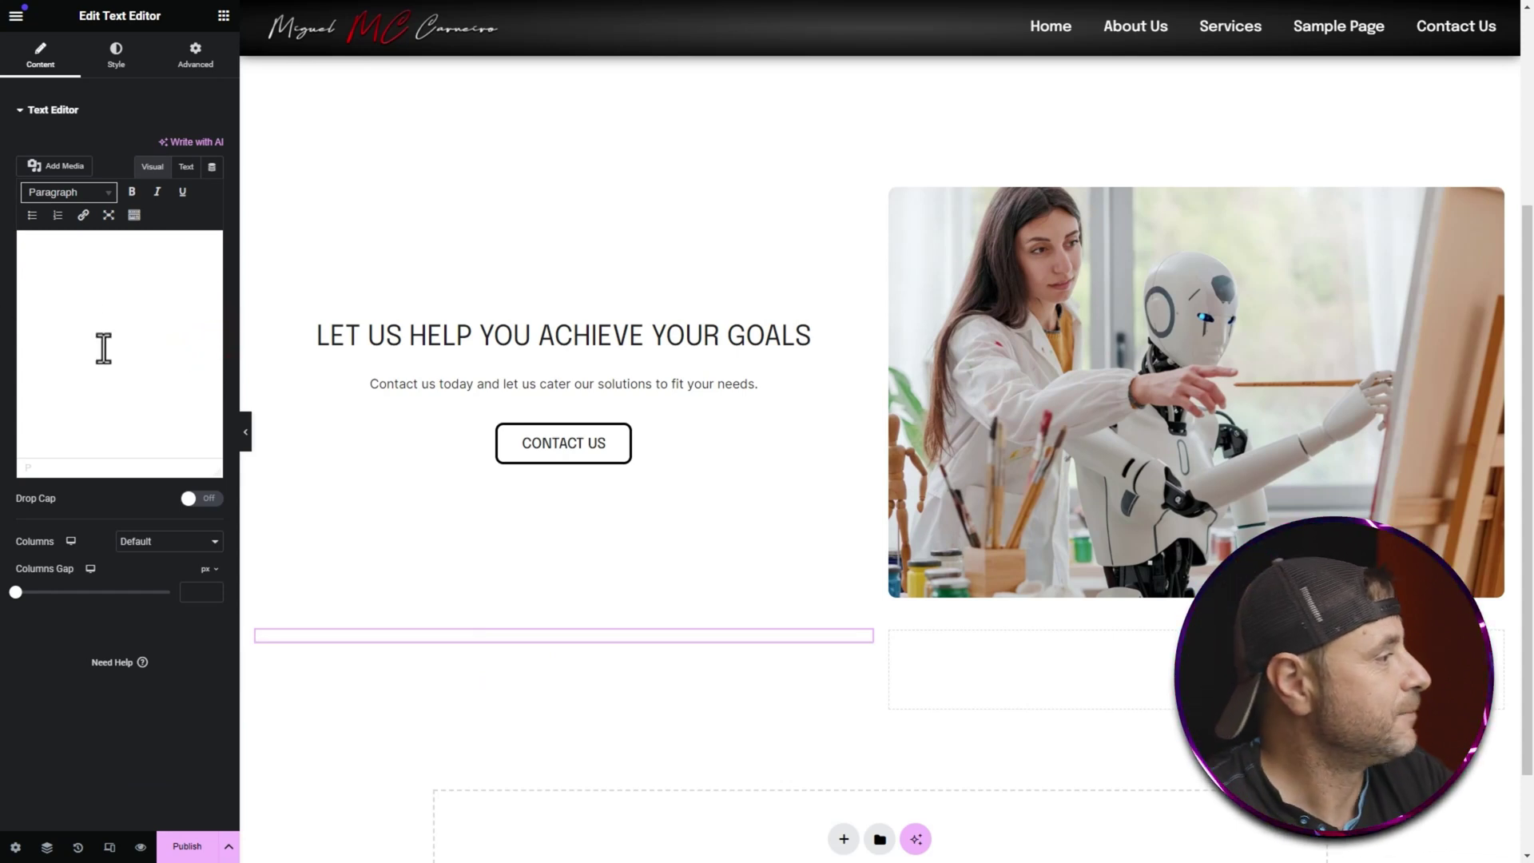
left_click(213, 168)
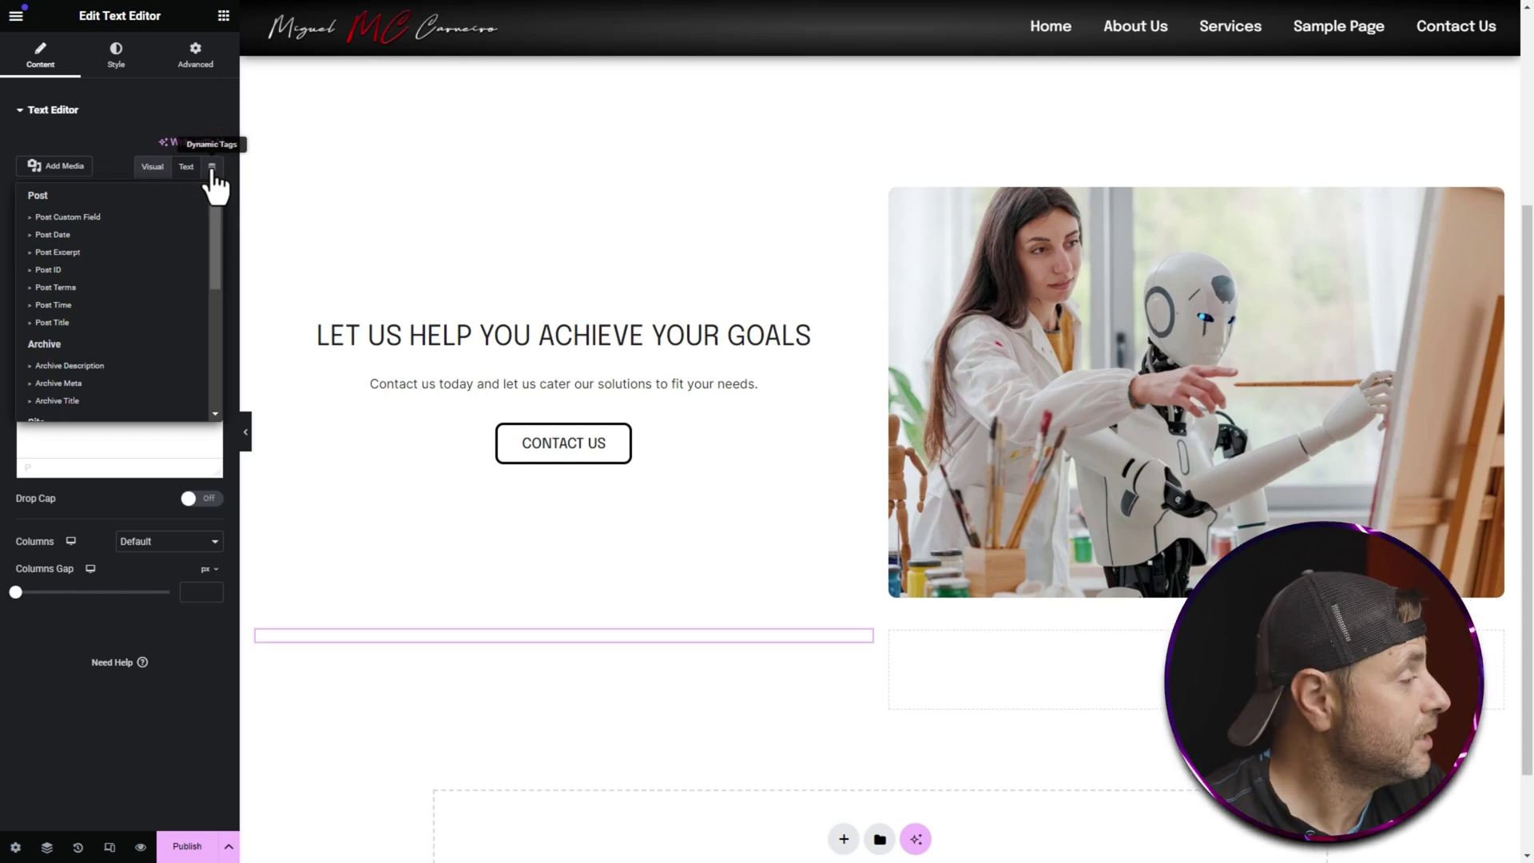
scroll(155, 246, "down", 3)
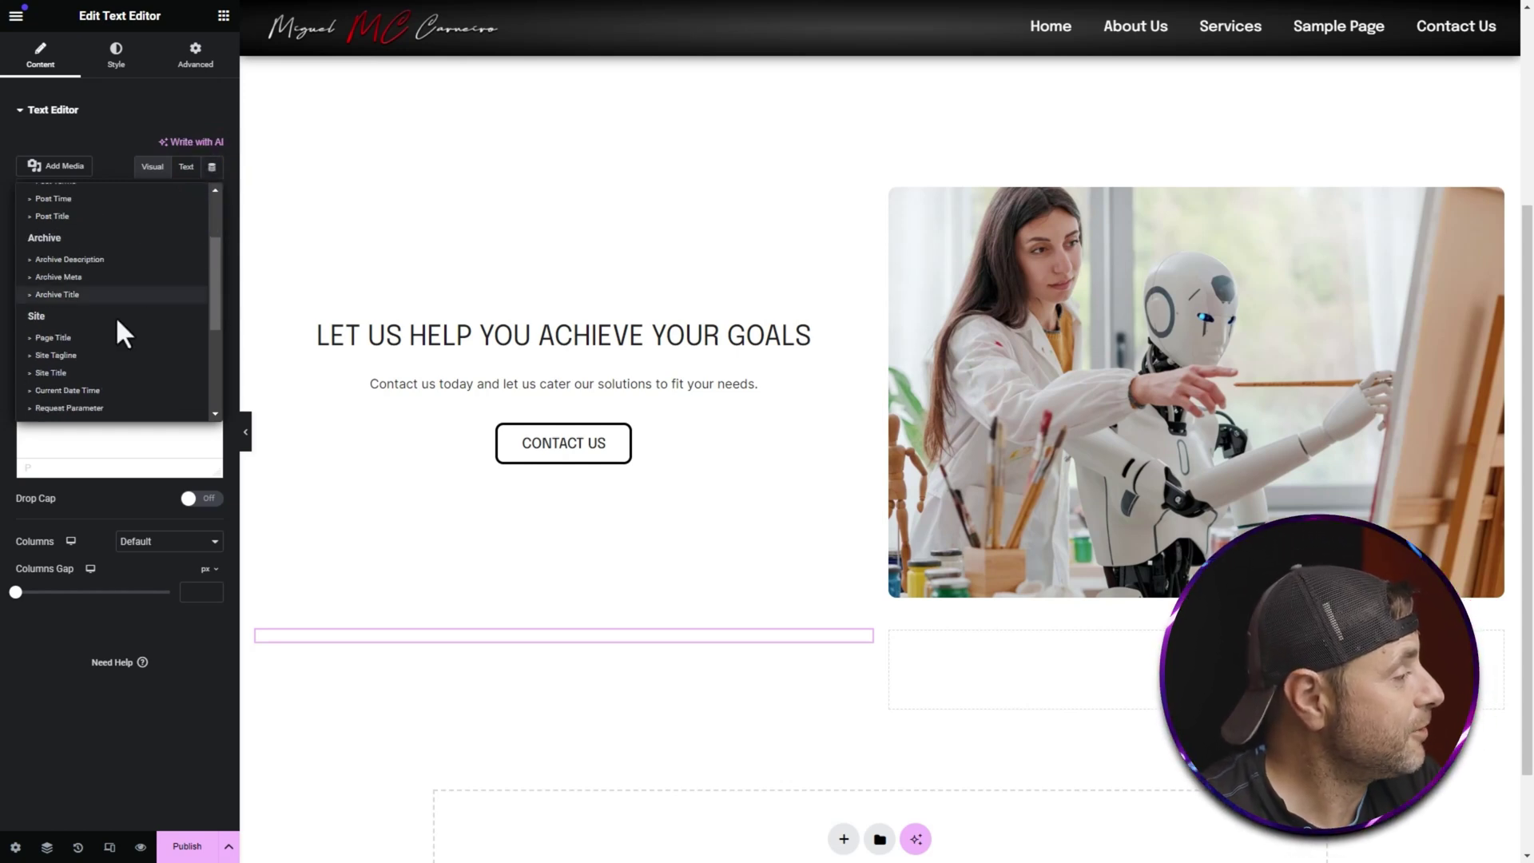
left_click(92, 391)
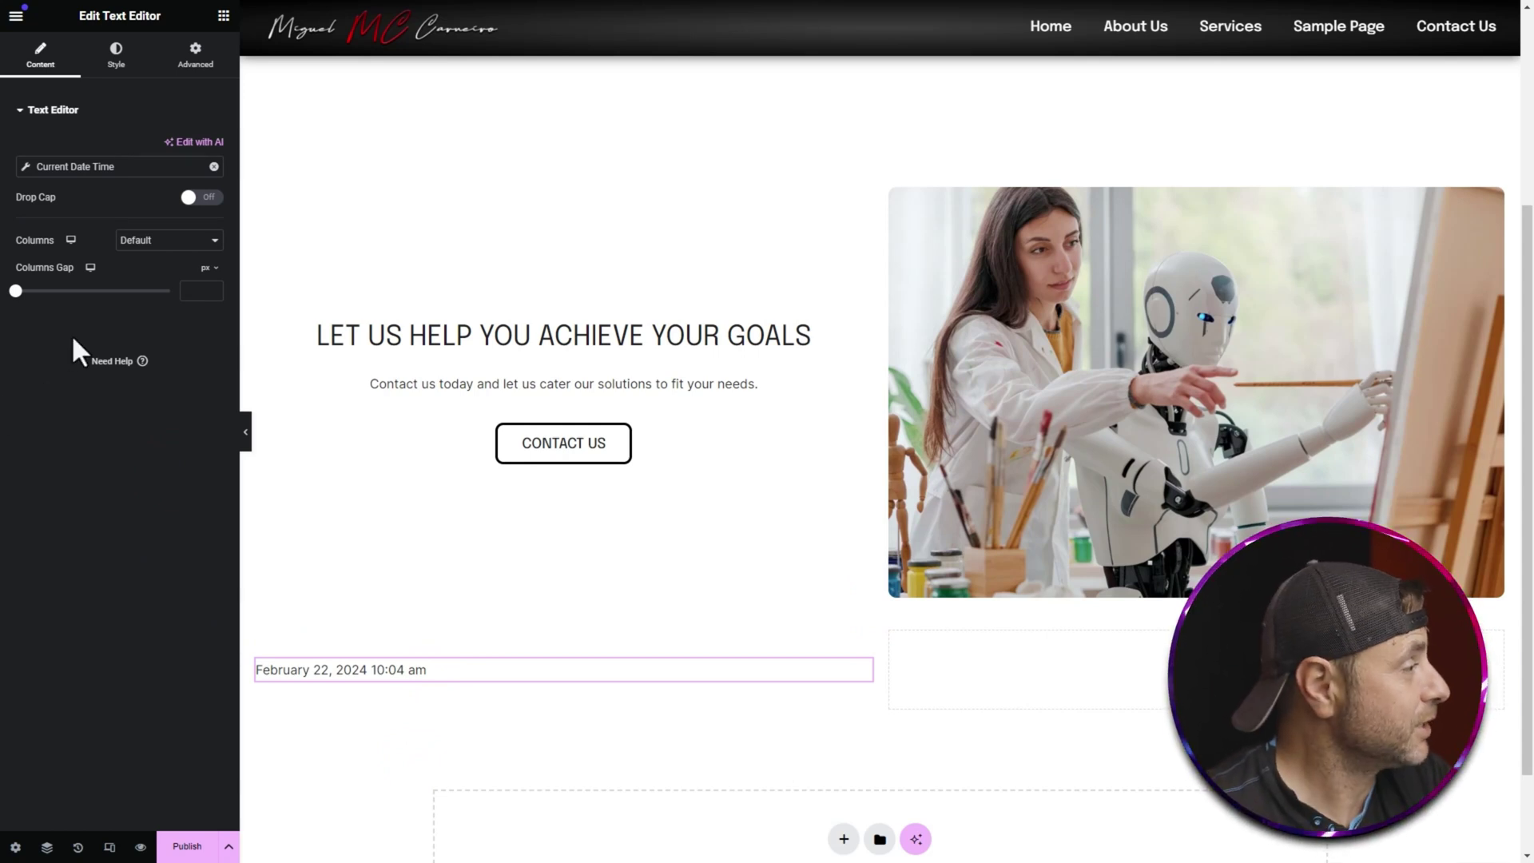
left_click(28, 169)
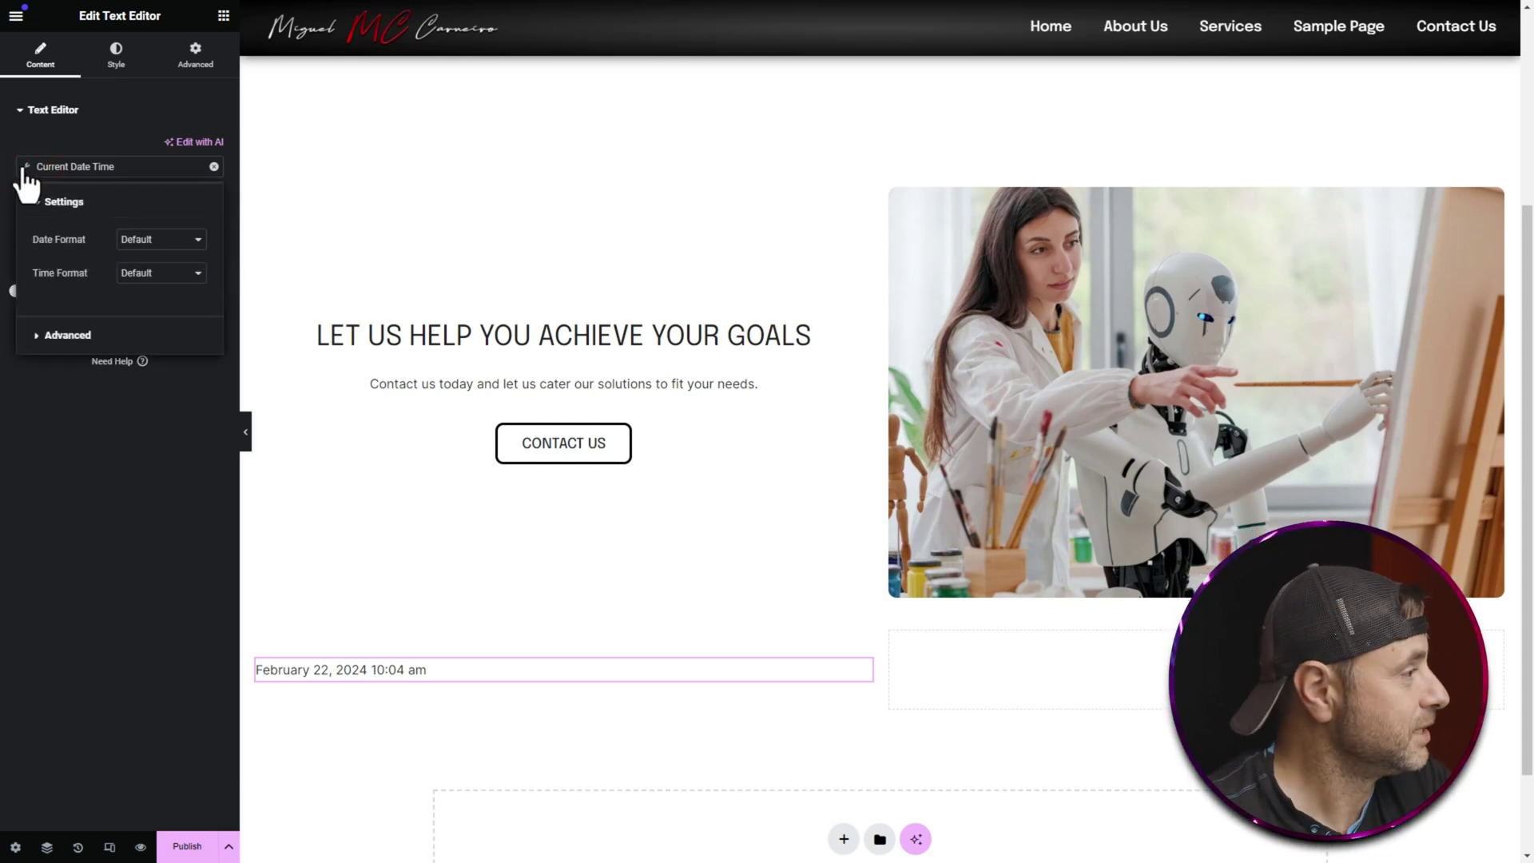
- Set the date tag to a custom format 'Y' so only the year shows
left_click(184, 239)
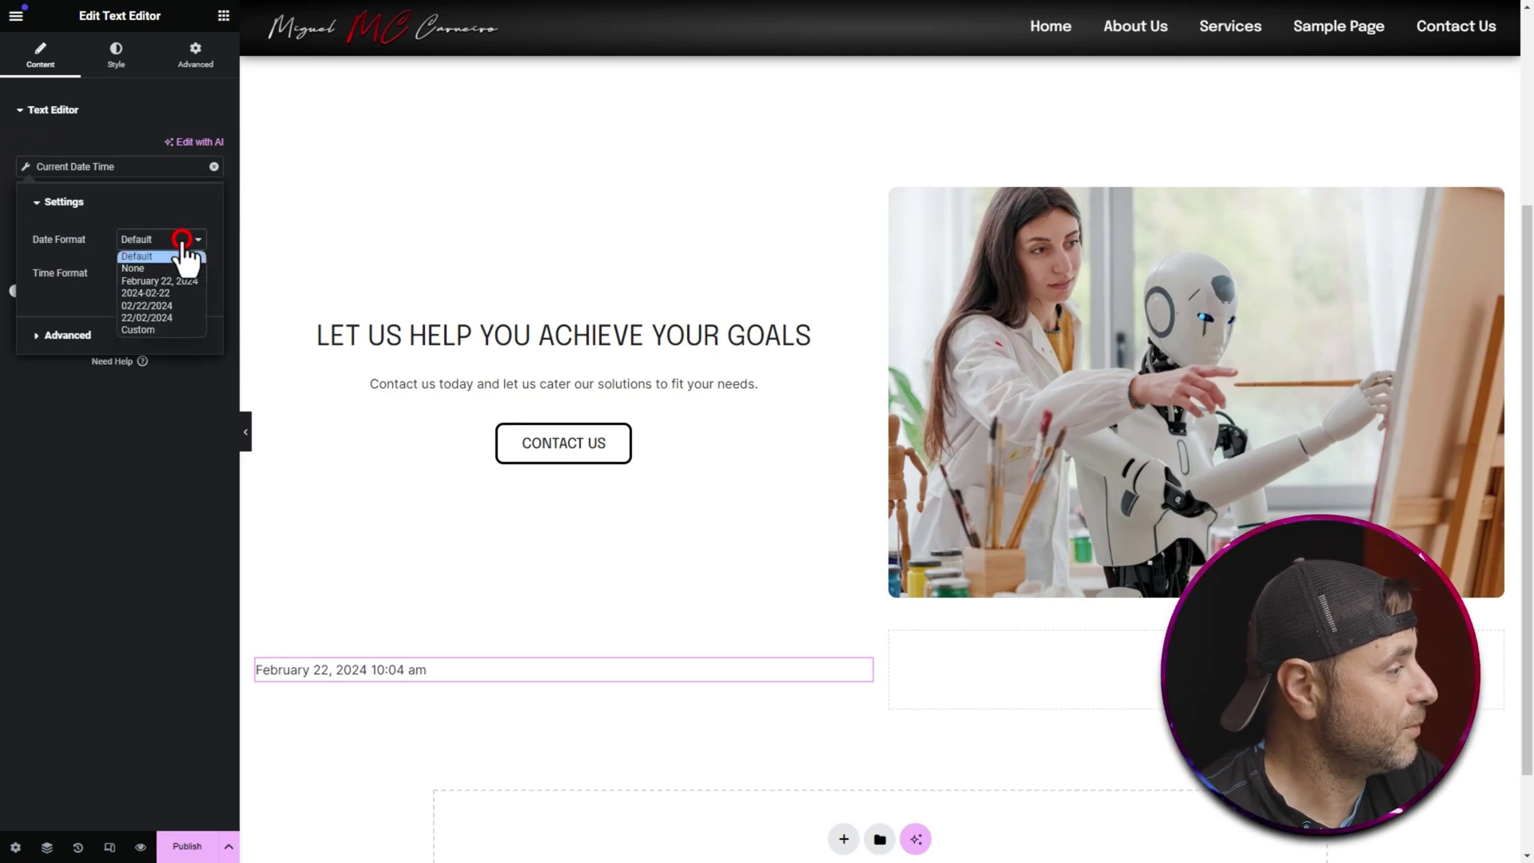
left_click(157, 329)
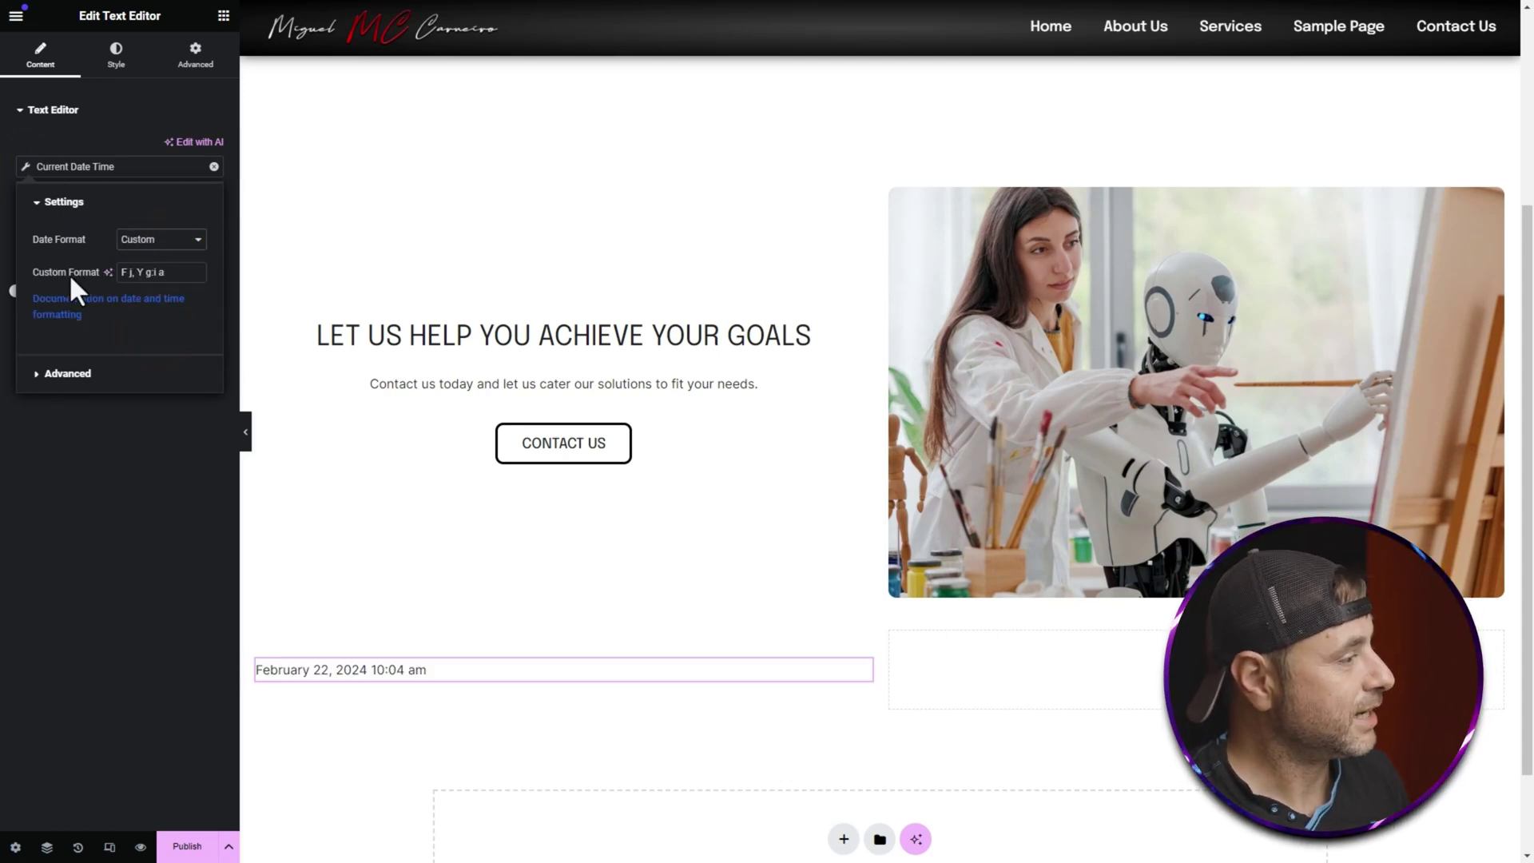
left_click_drag(176, 272, 85, 273)
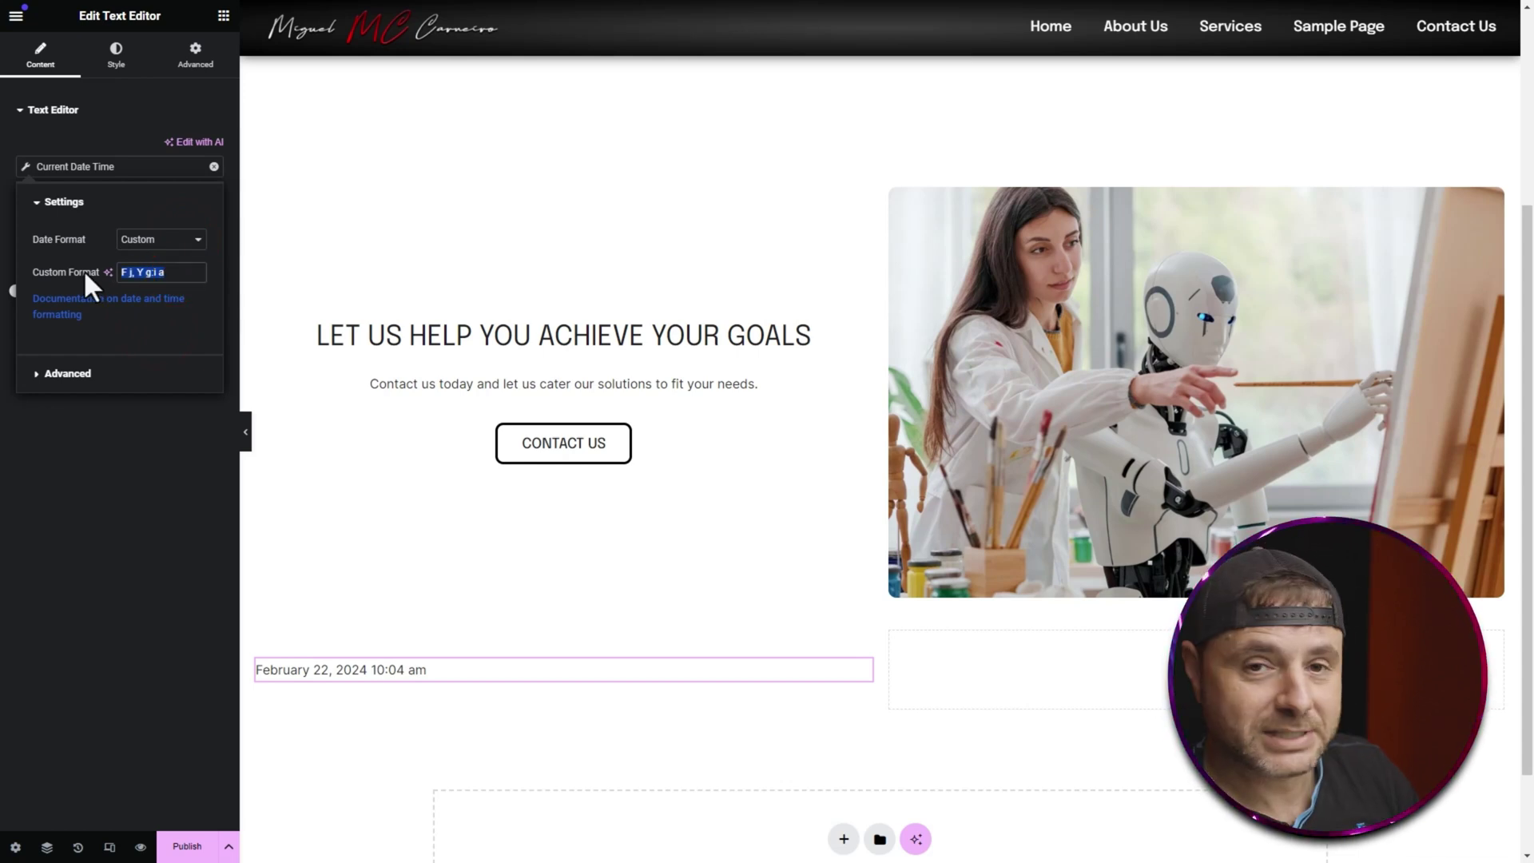
type("Y")
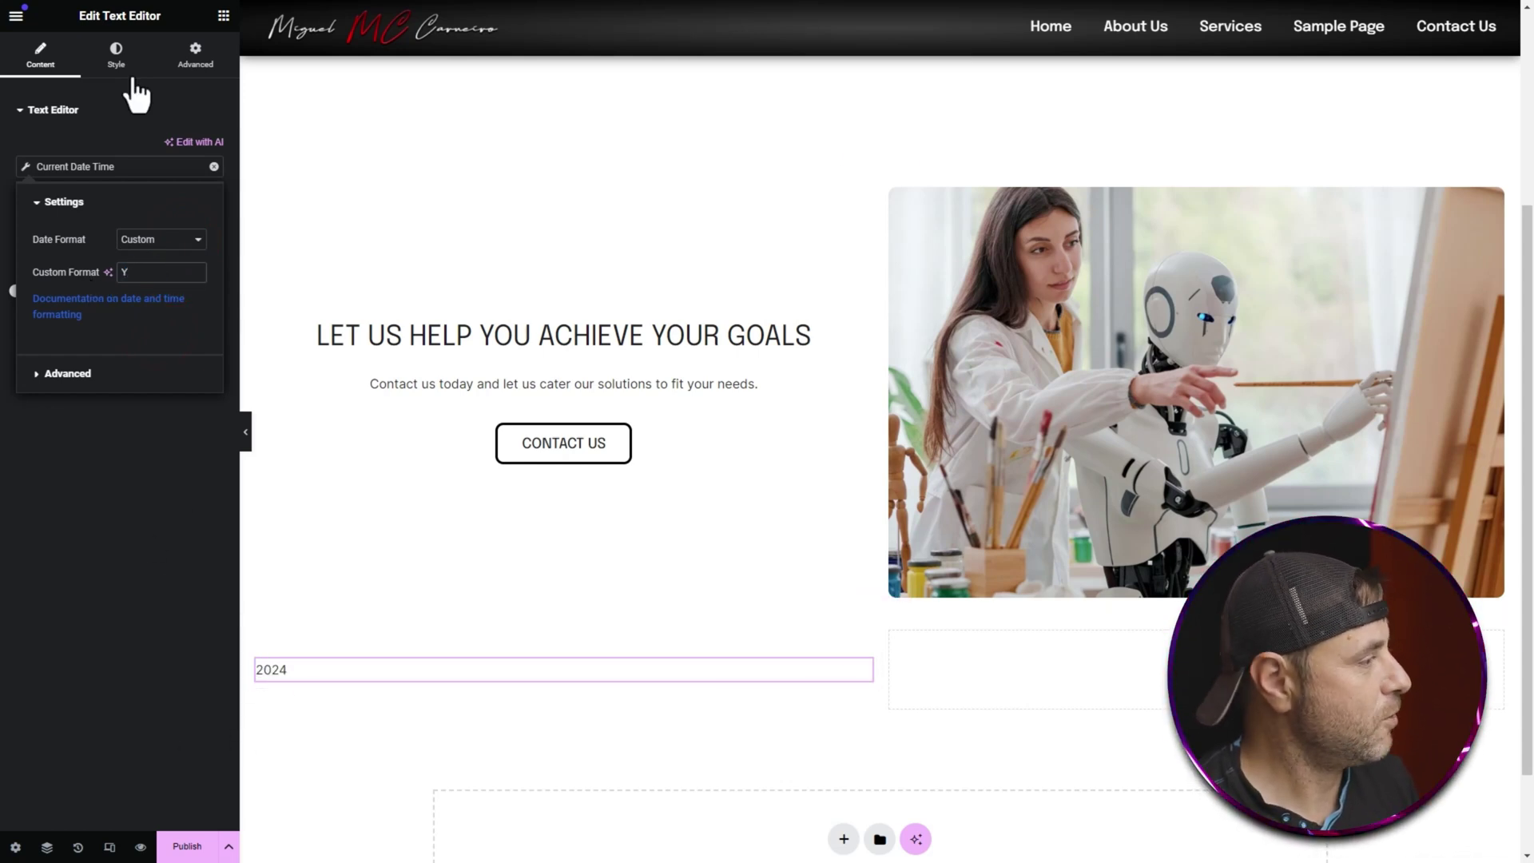
left_click(44, 201)
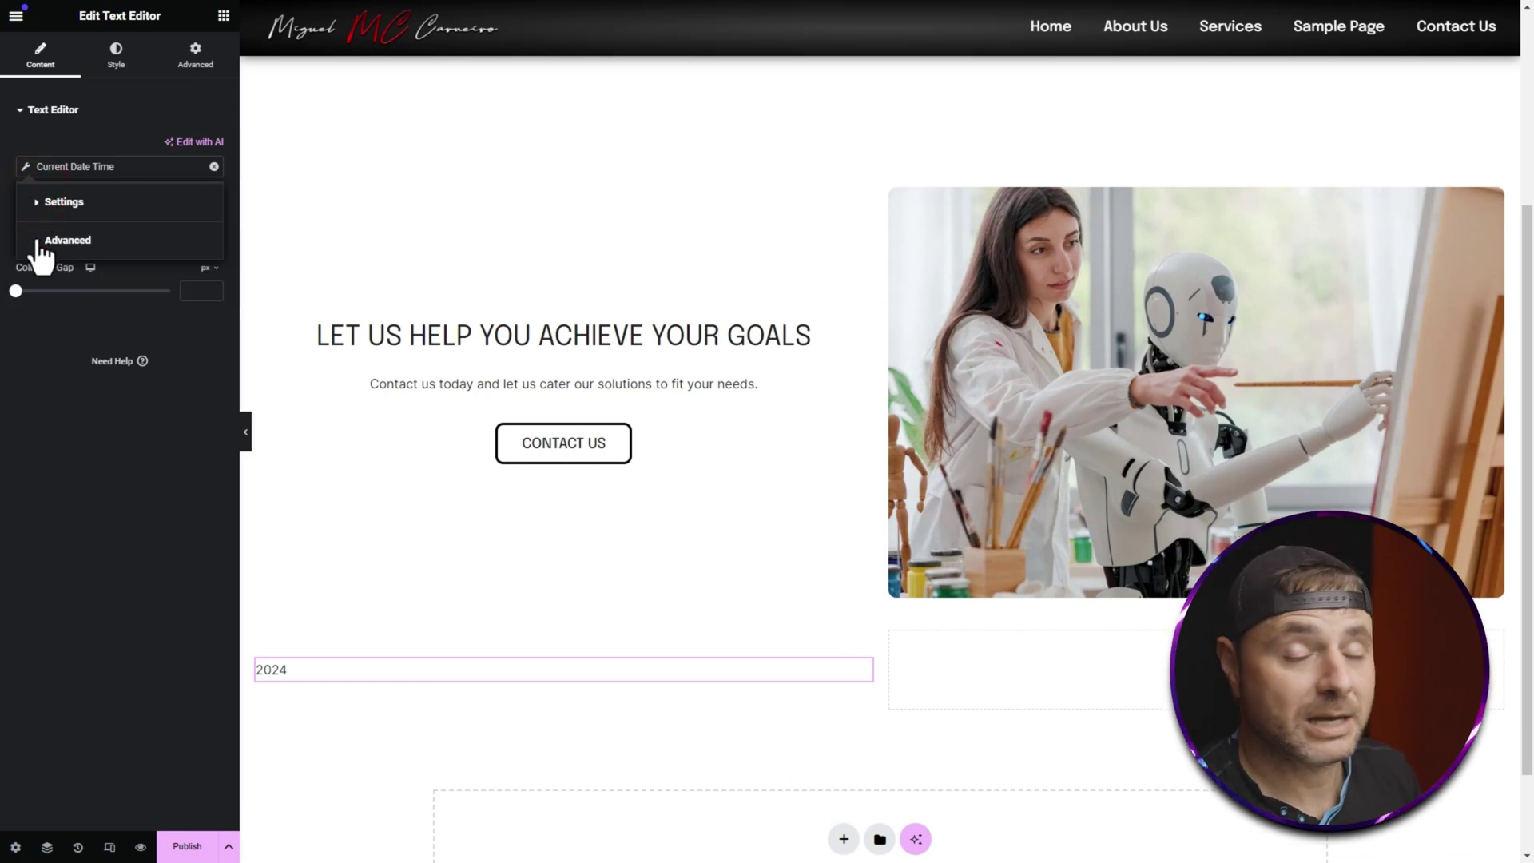
- Add 'Copyright ©' as the date tag's Before text in Advanced options
left_click(48, 241)
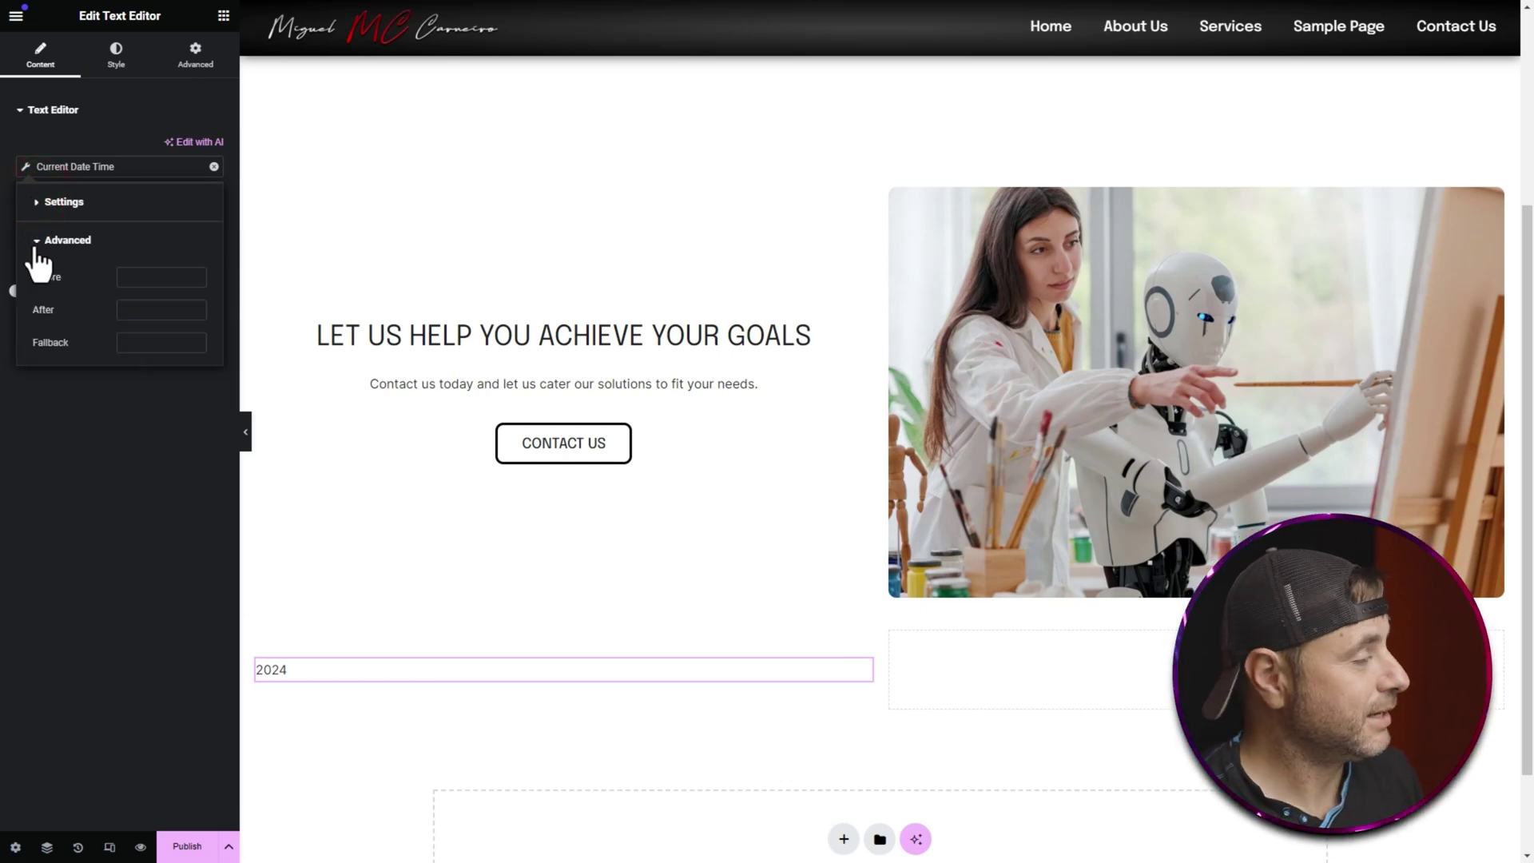
left_click(152, 264)
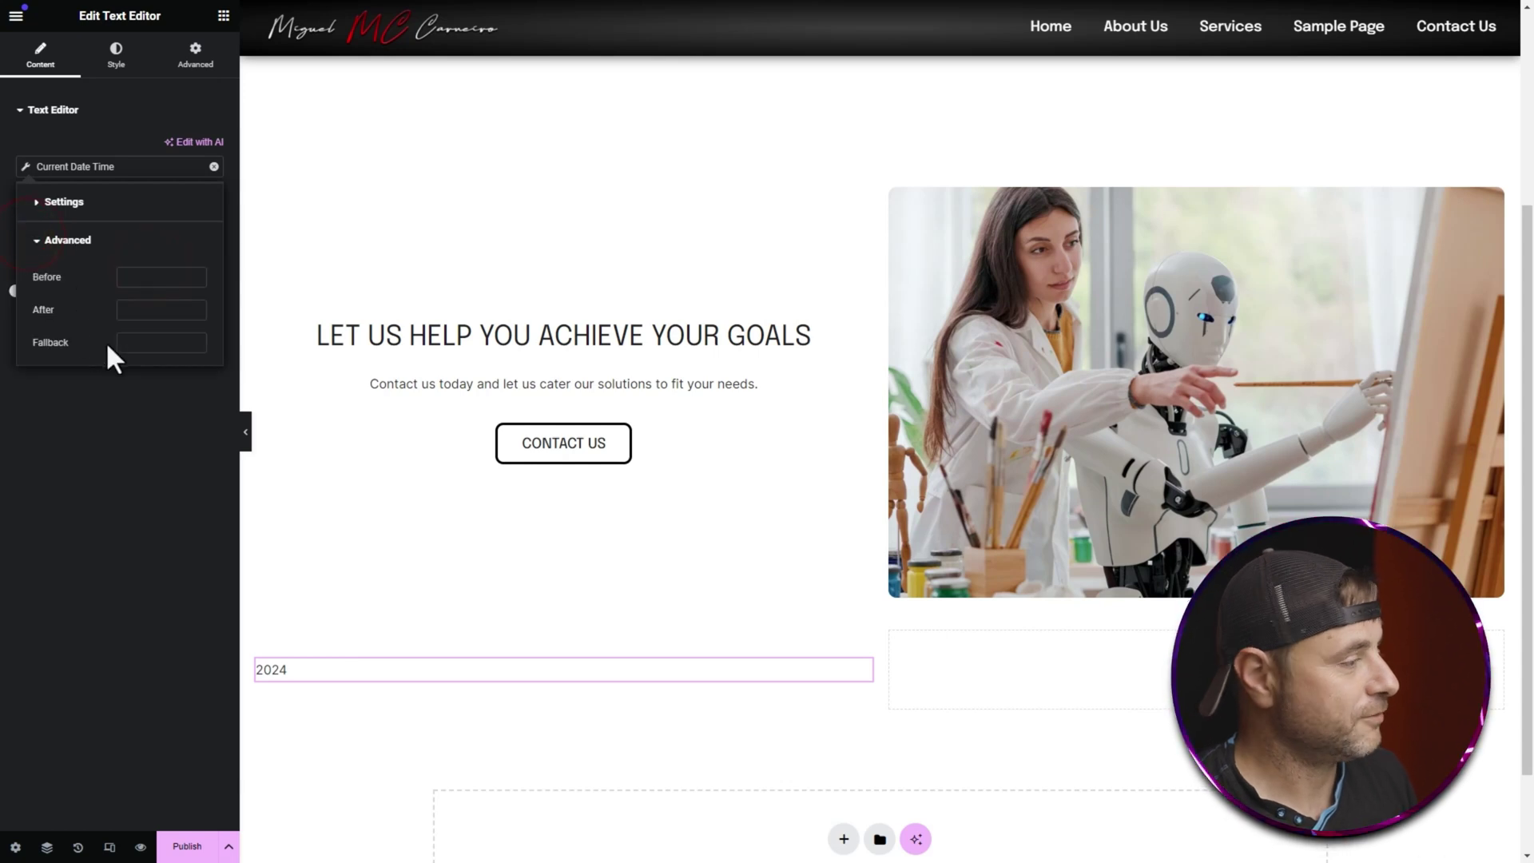
left_click(134, 277)
type("Copyright ©")
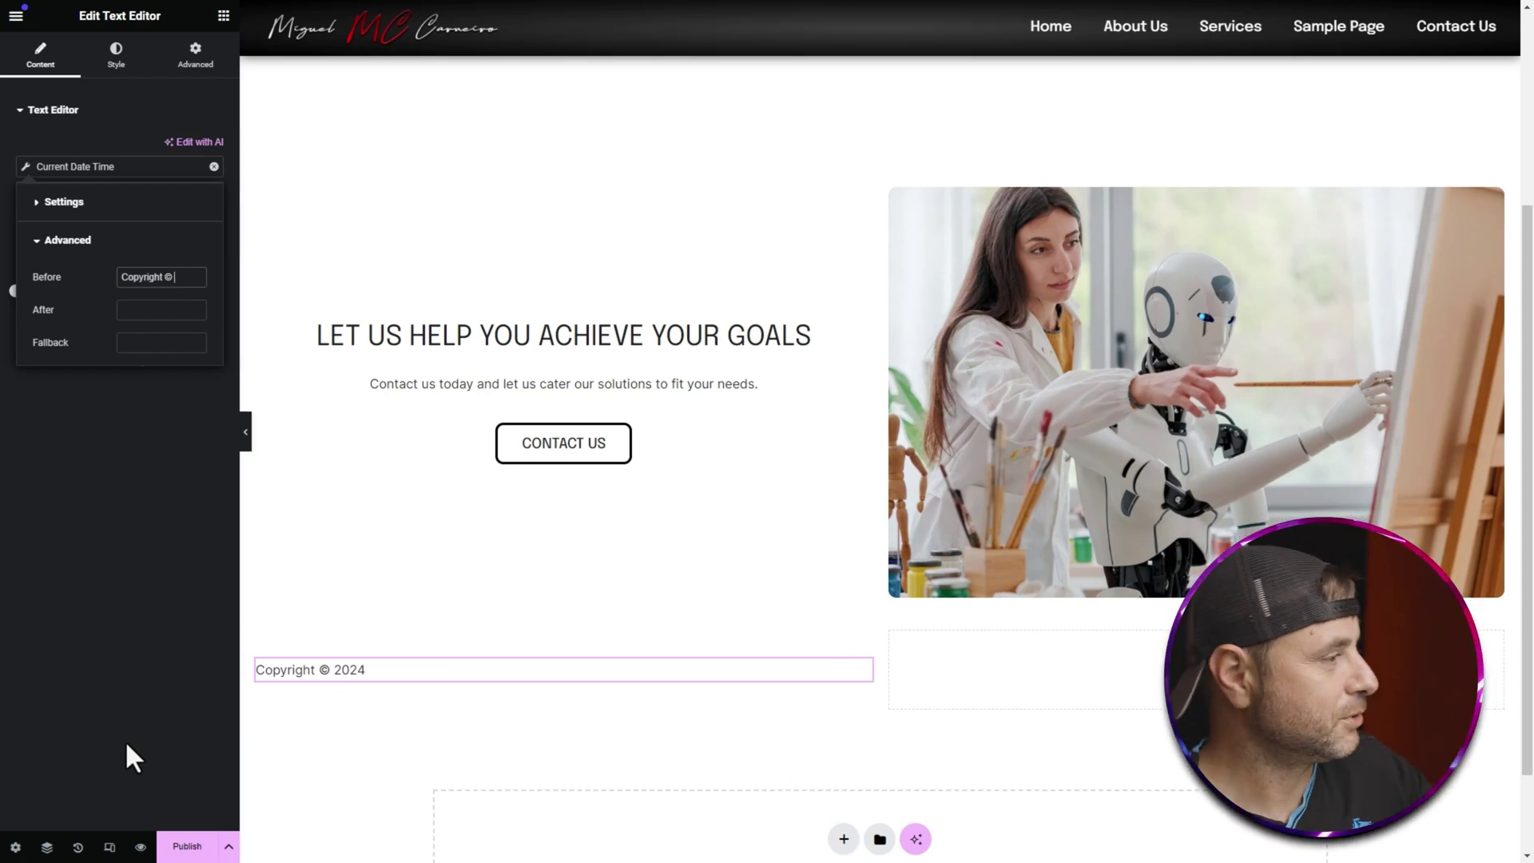
left_click(111, 666)
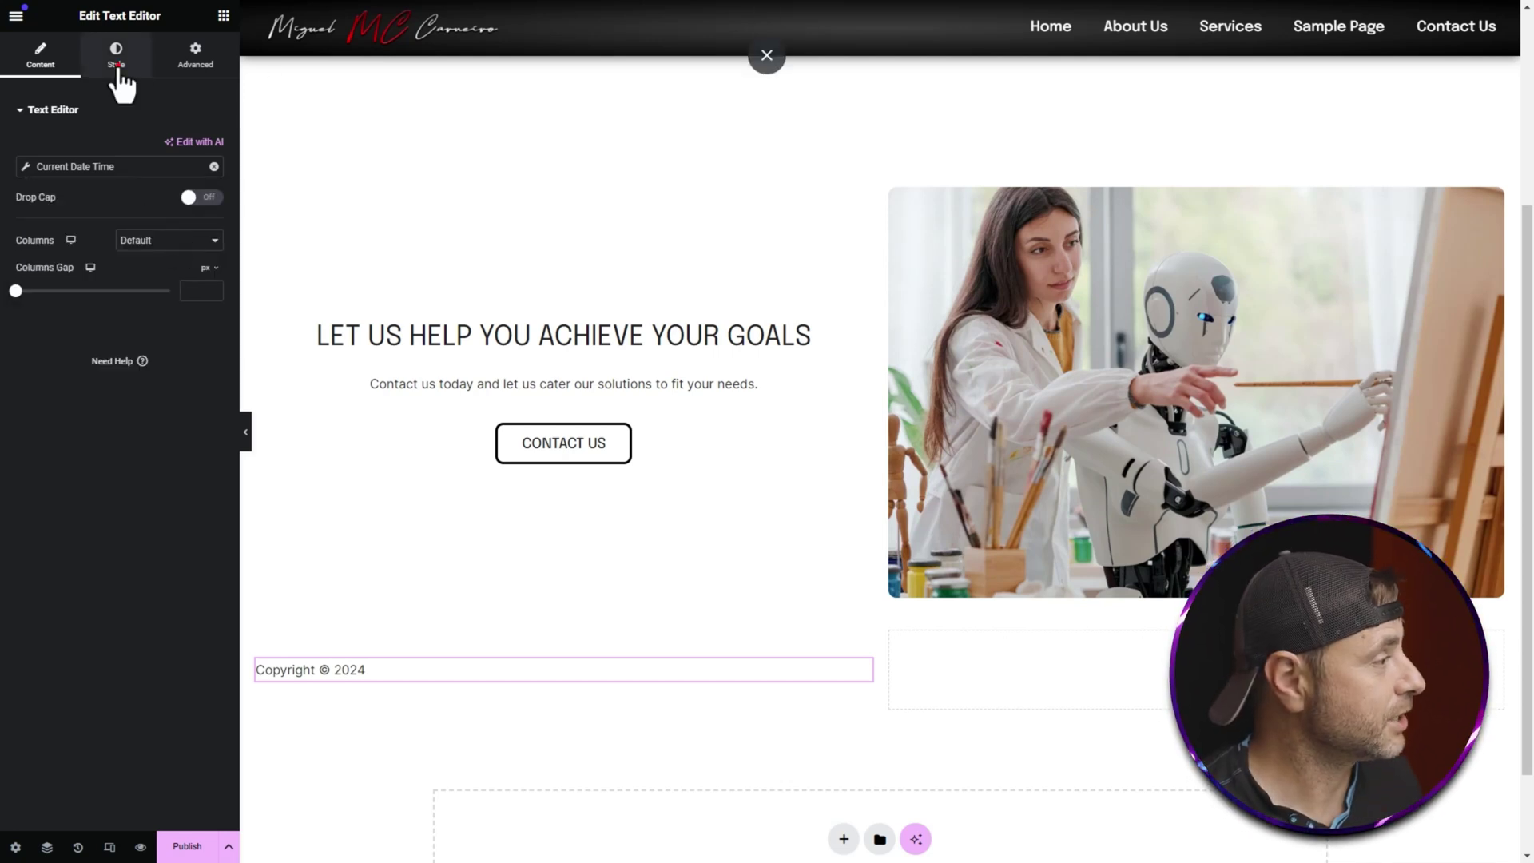
- Center-align the copyright text from the Text Editor's Style tab
left_click(118, 72)
left_click(170, 149)
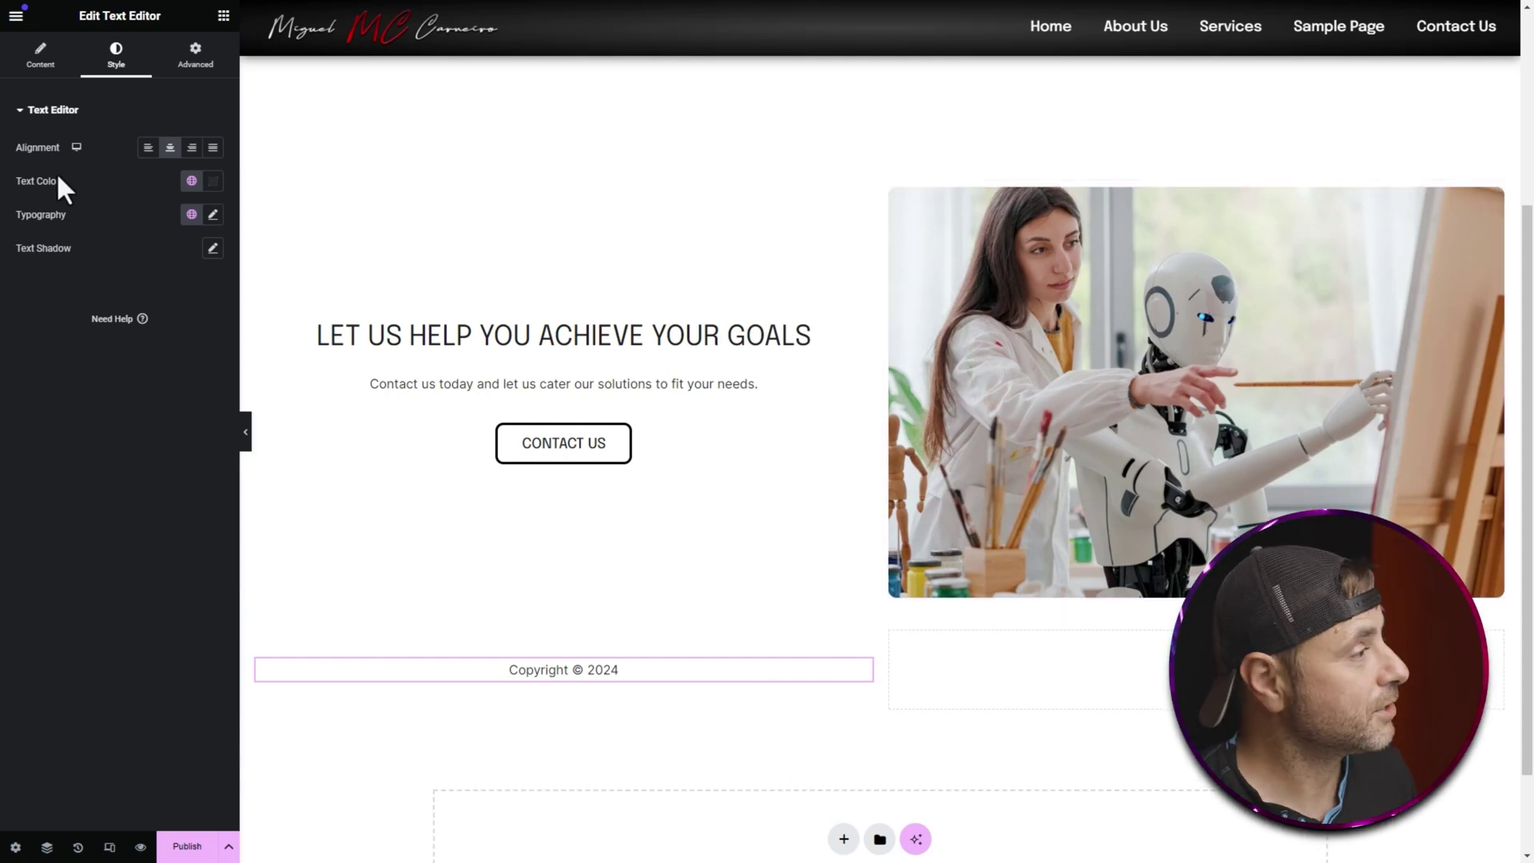
left_click(223, 16)
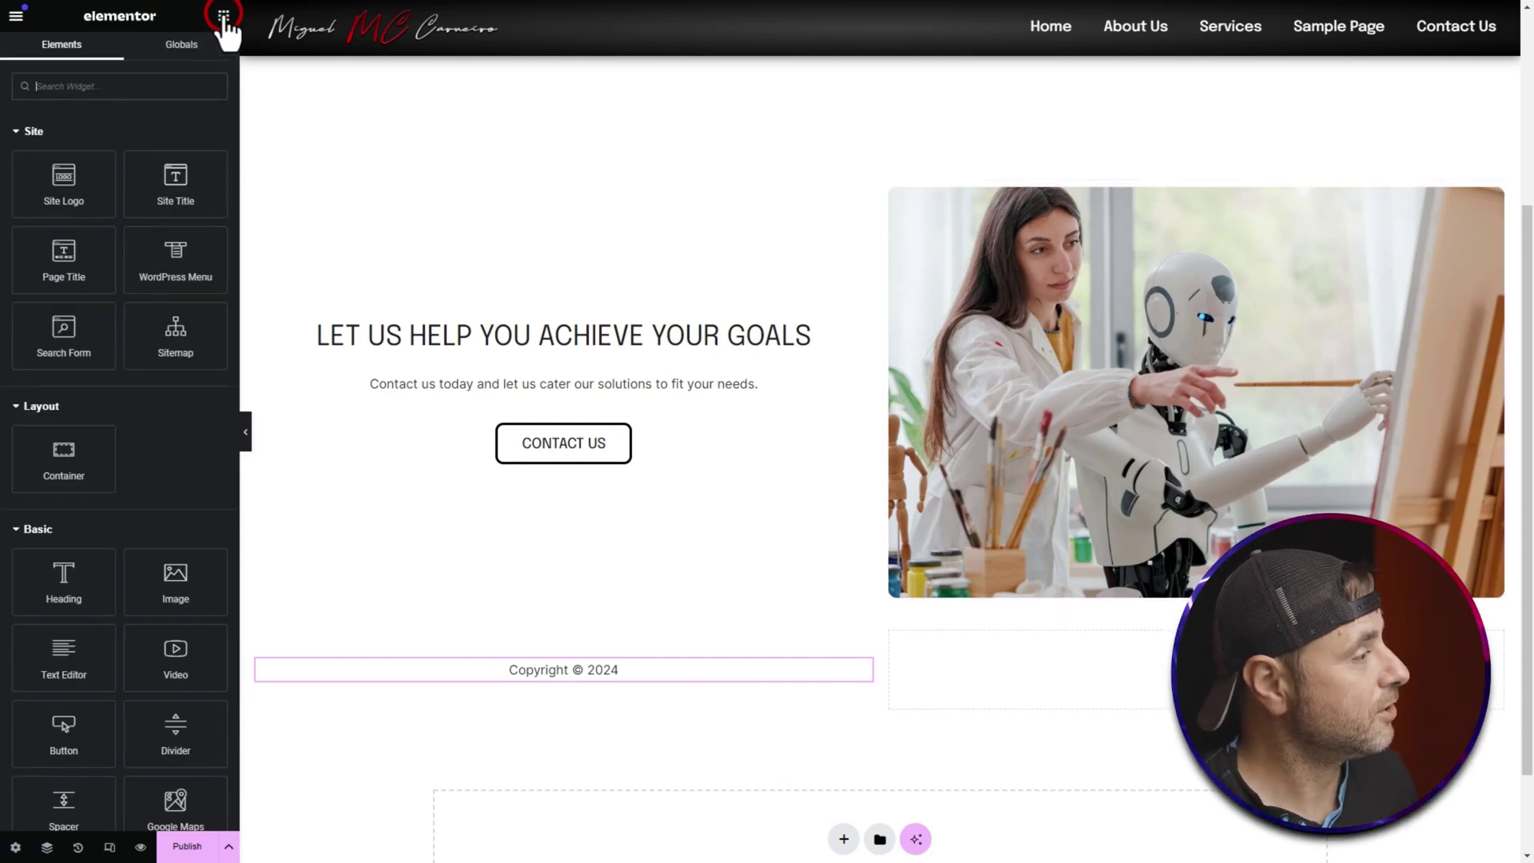
- Search 'social' and place a Social Icons widget in the column beside the copyright
left_click(151, 98)
type("social")
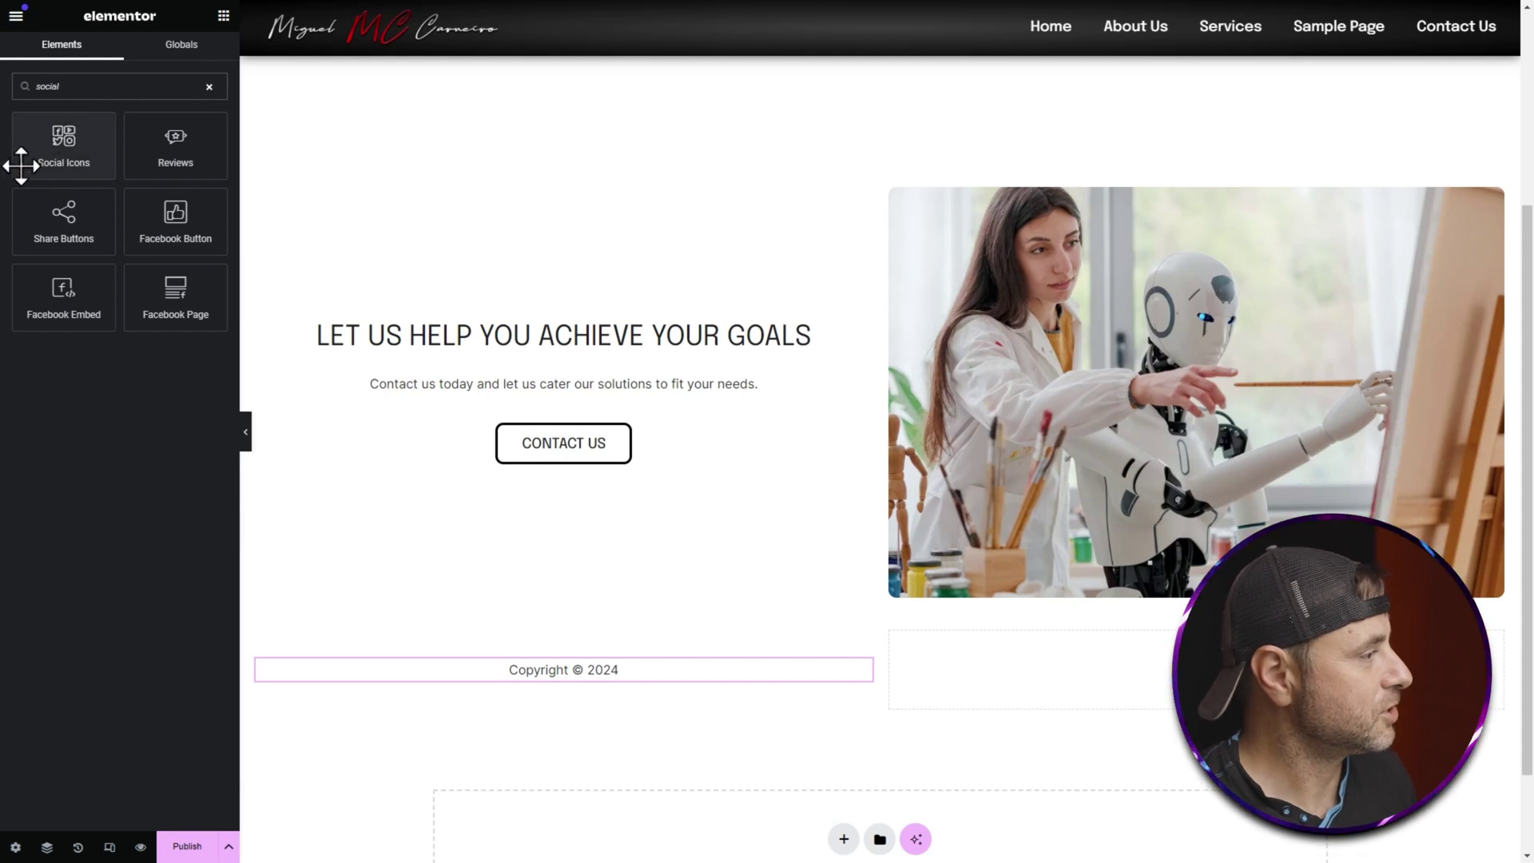
left_click_drag(45, 142, 1318, 669)
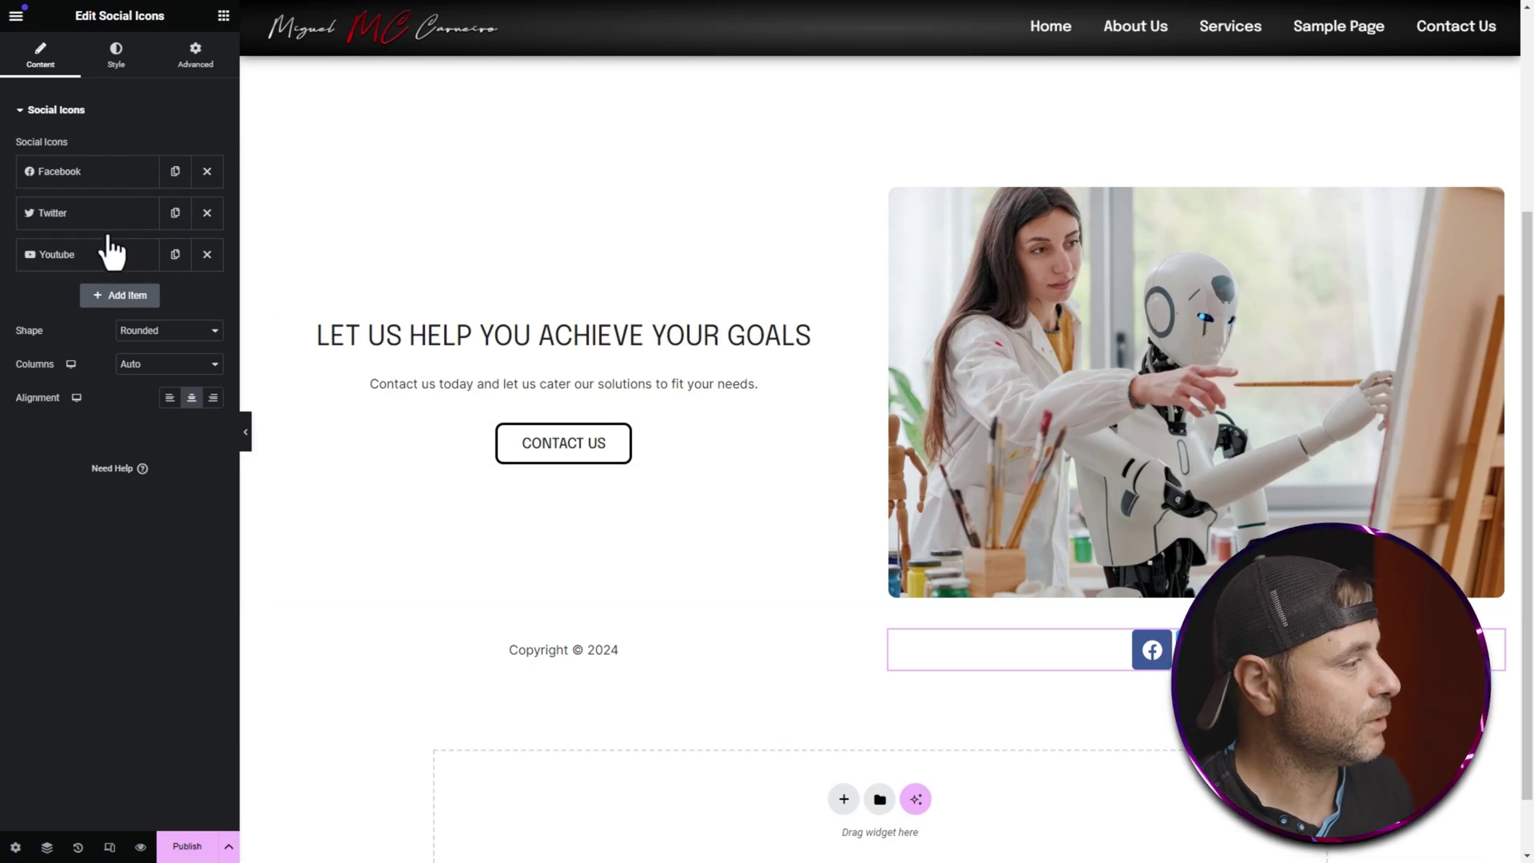
- Add a new social item using the Instagram icon from the Icon Library
left_click(120, 295)
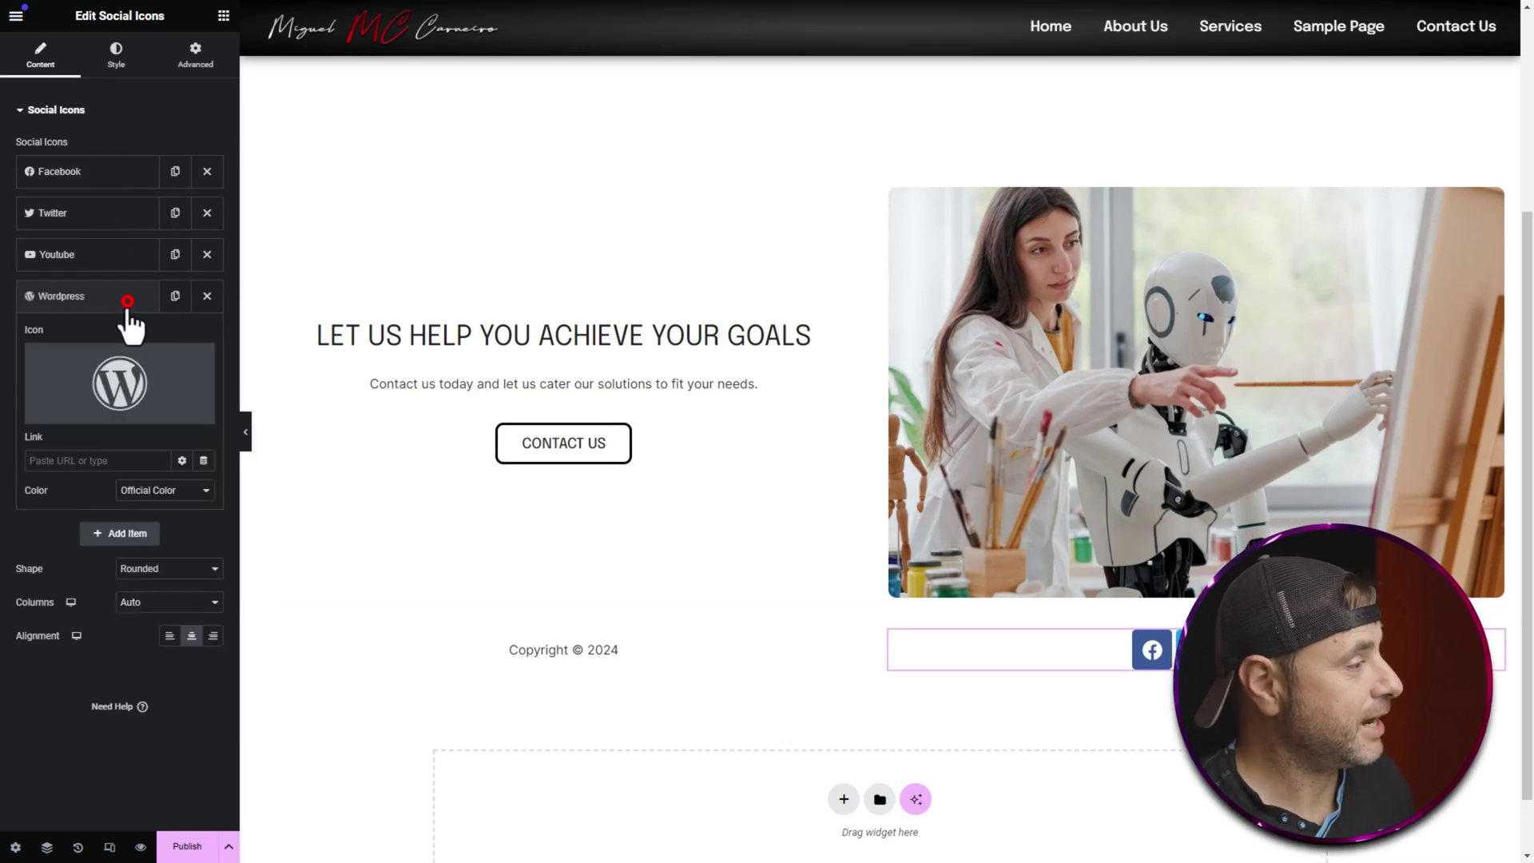
left_click(100, 383)
left_click(725, 185)
type("ins")
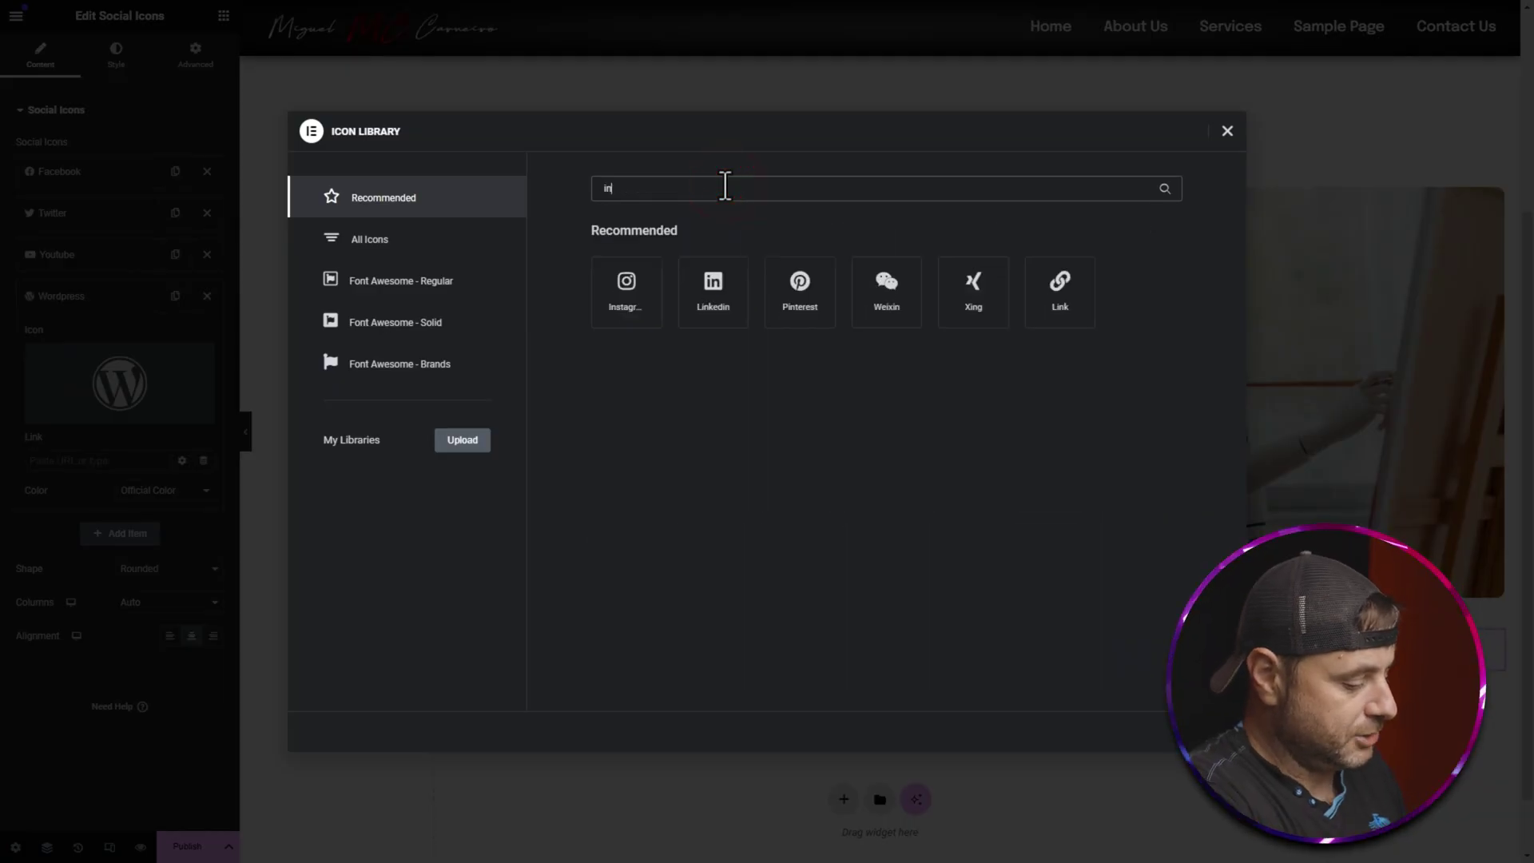
double_click(626, 296)
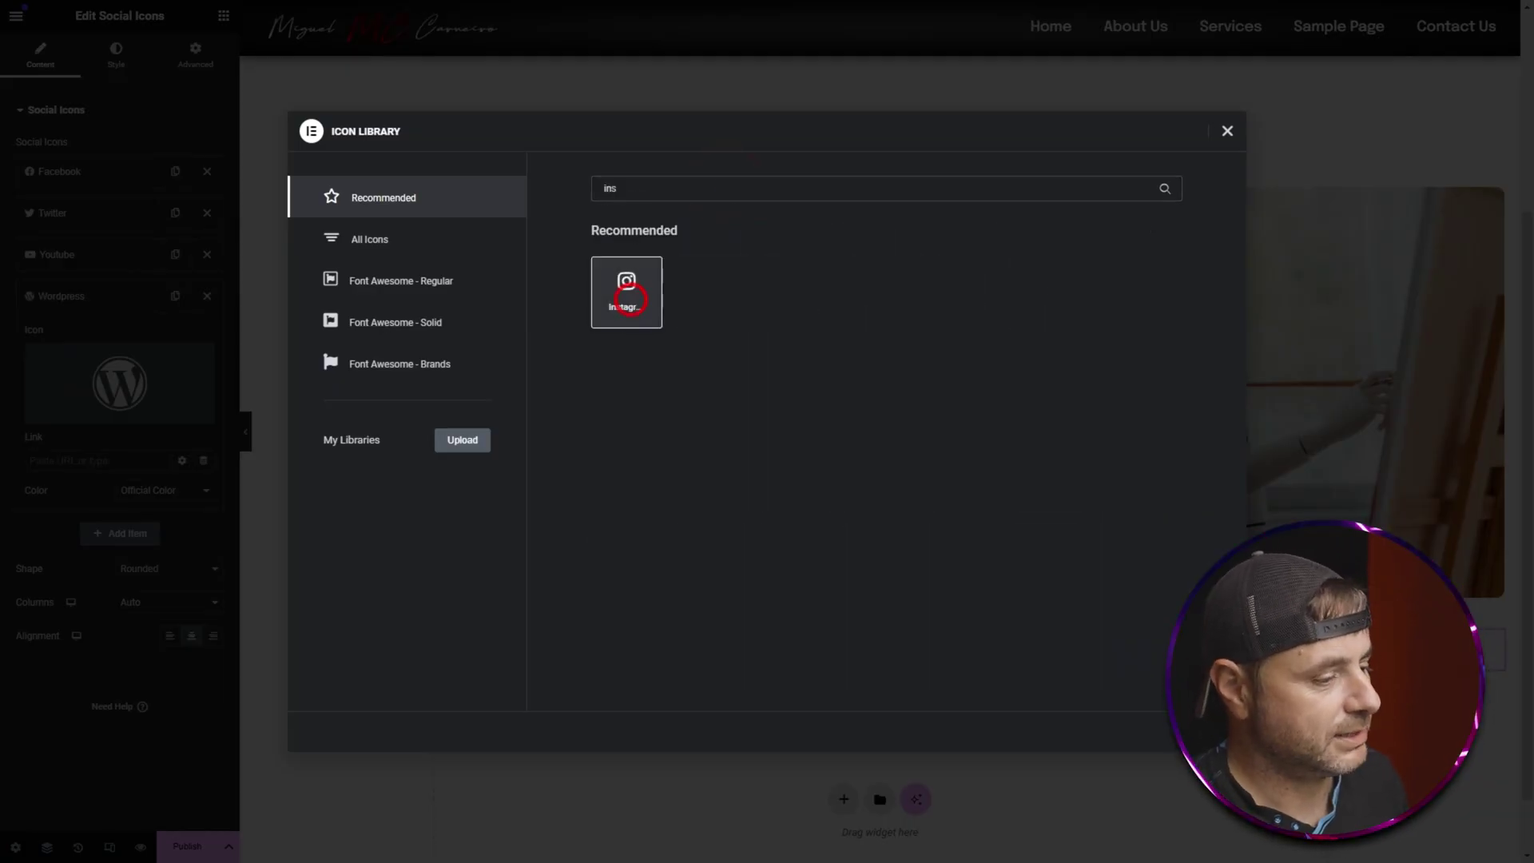
left_click(93, 462)
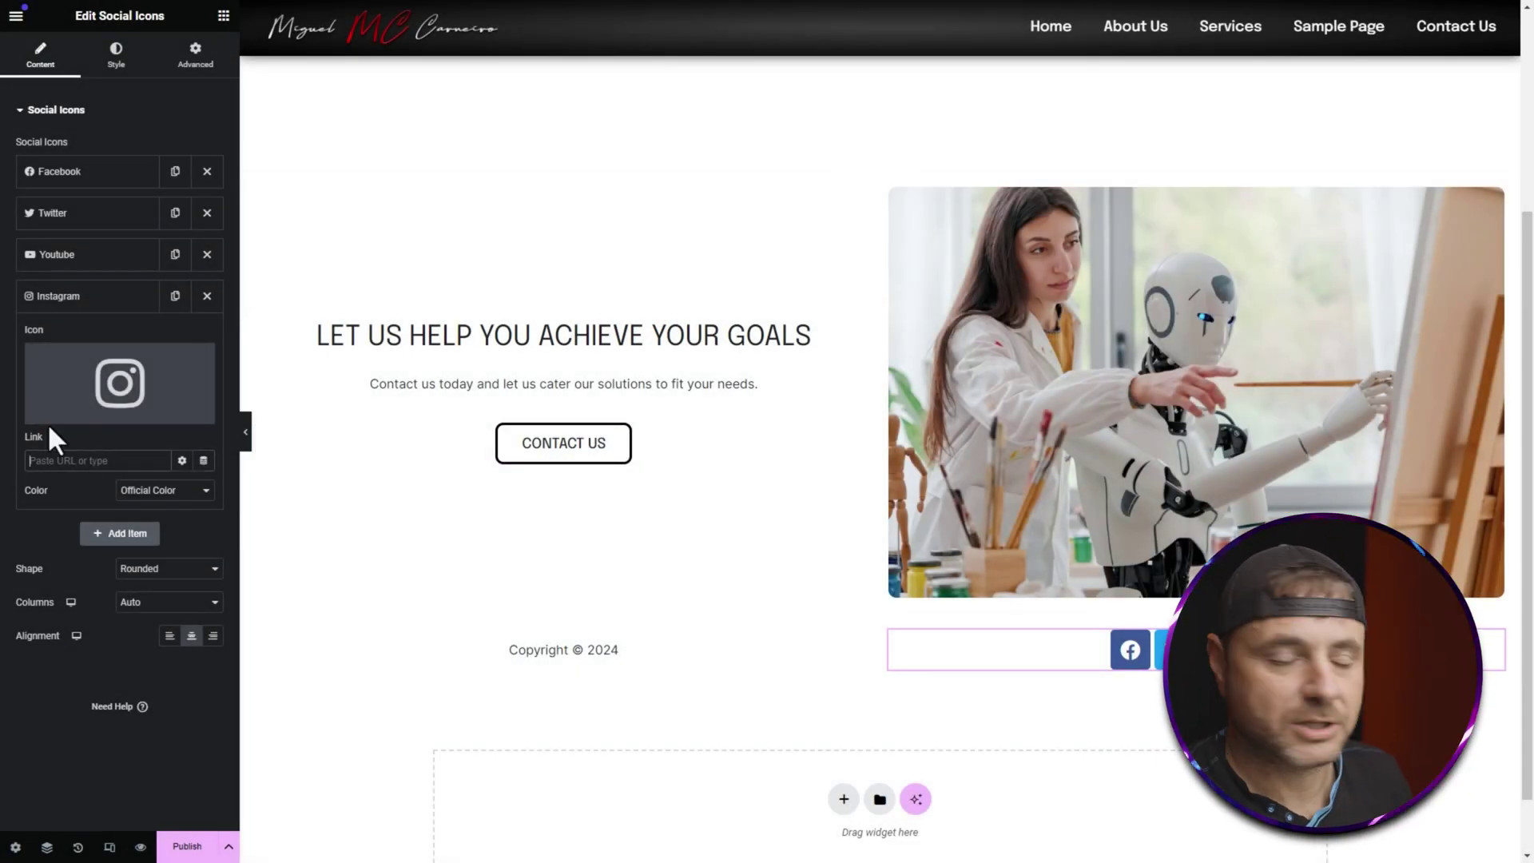
- Add a fifth social item after Instagram with the Tiktok icon, found by searching 'tik'
left_click(86, 263)
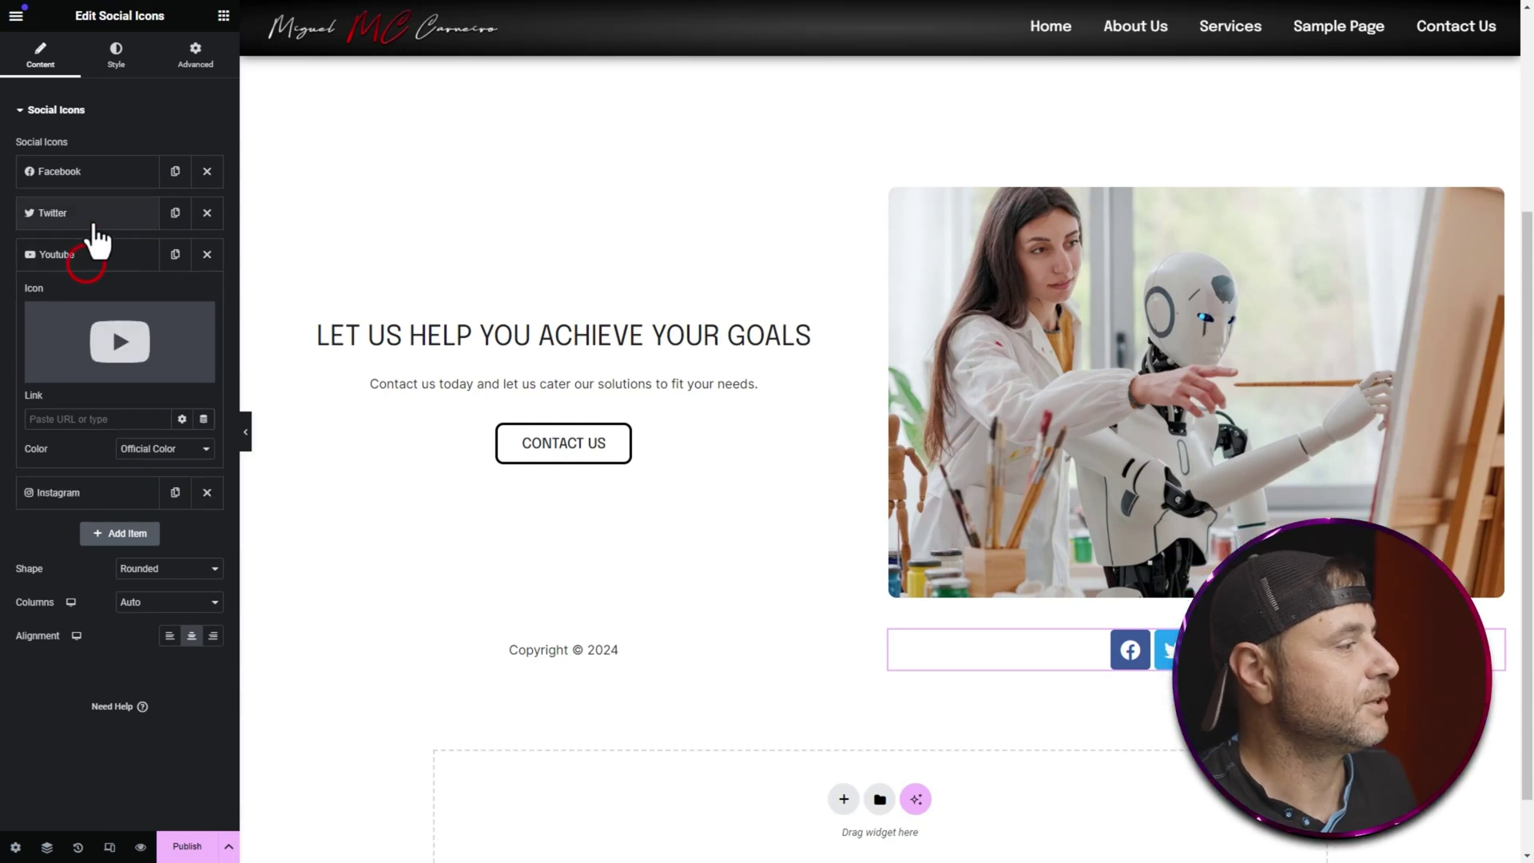
left_click(94, 211)
left_click(96, 171)
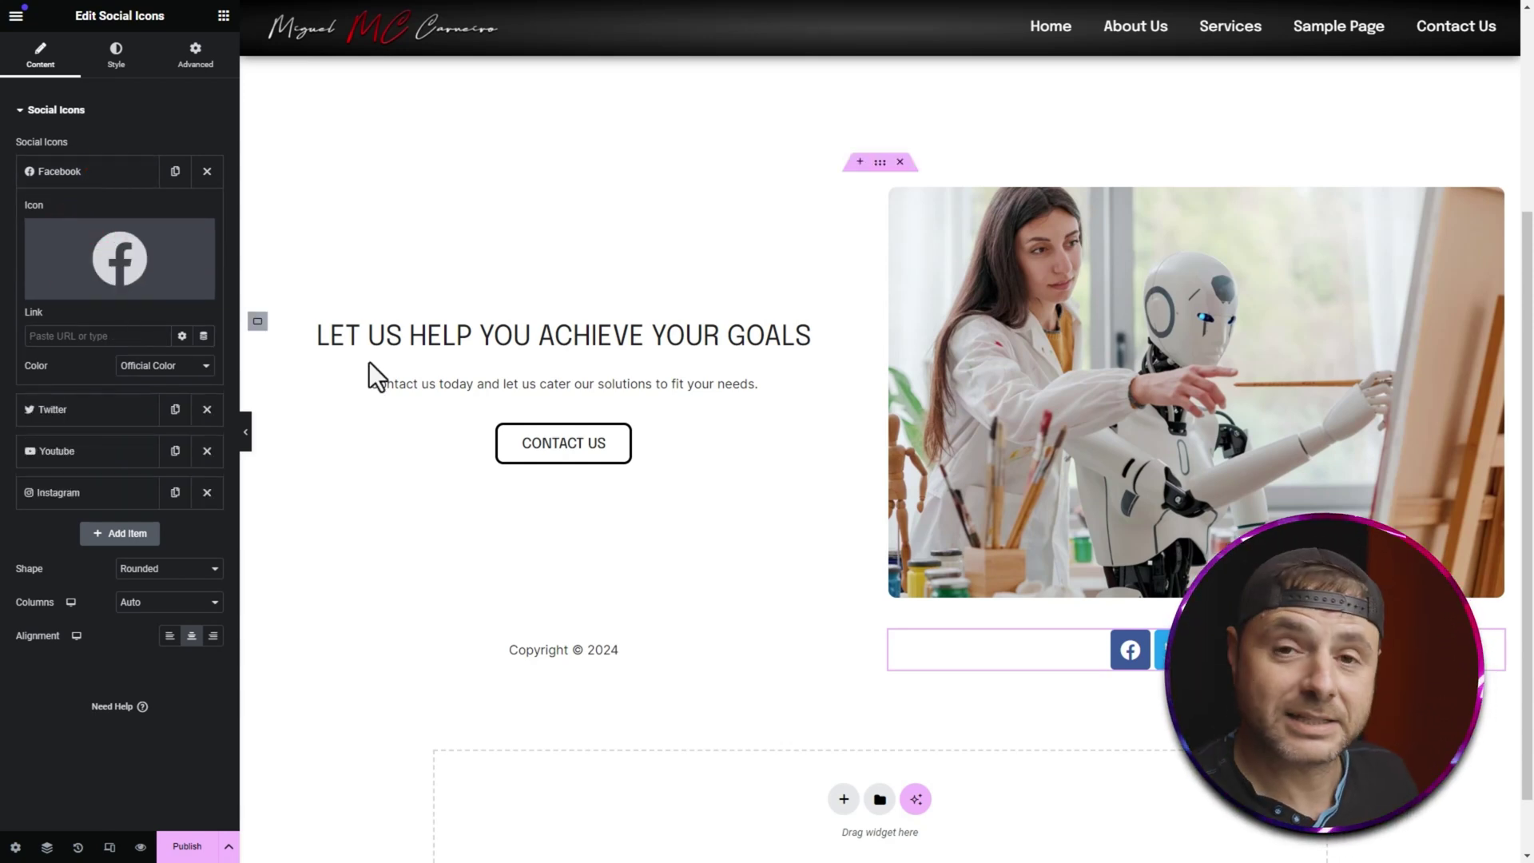
left_click(84, 494)
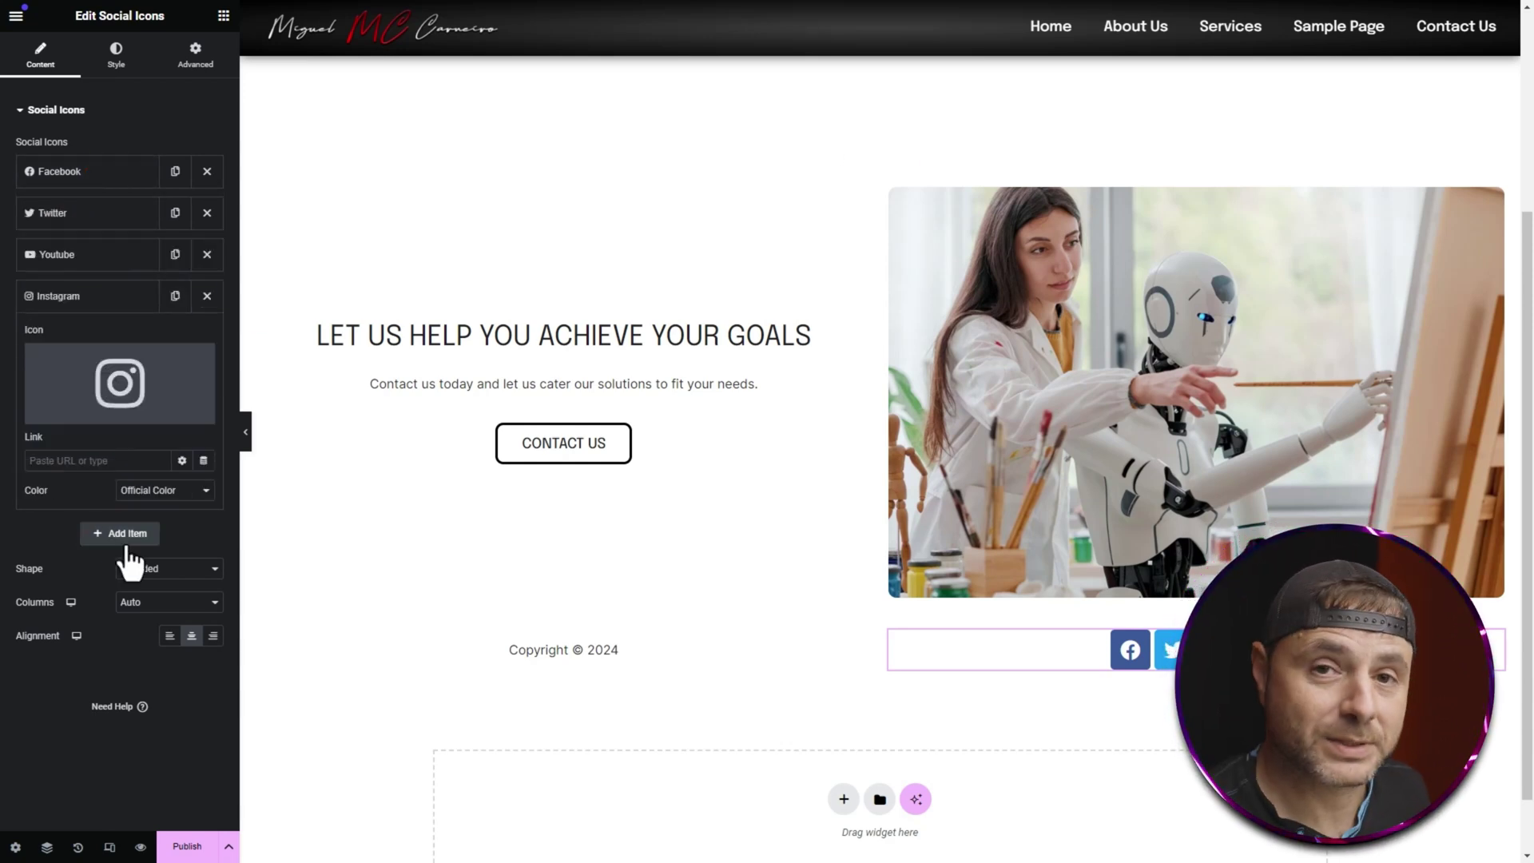
left_click(127, 538)
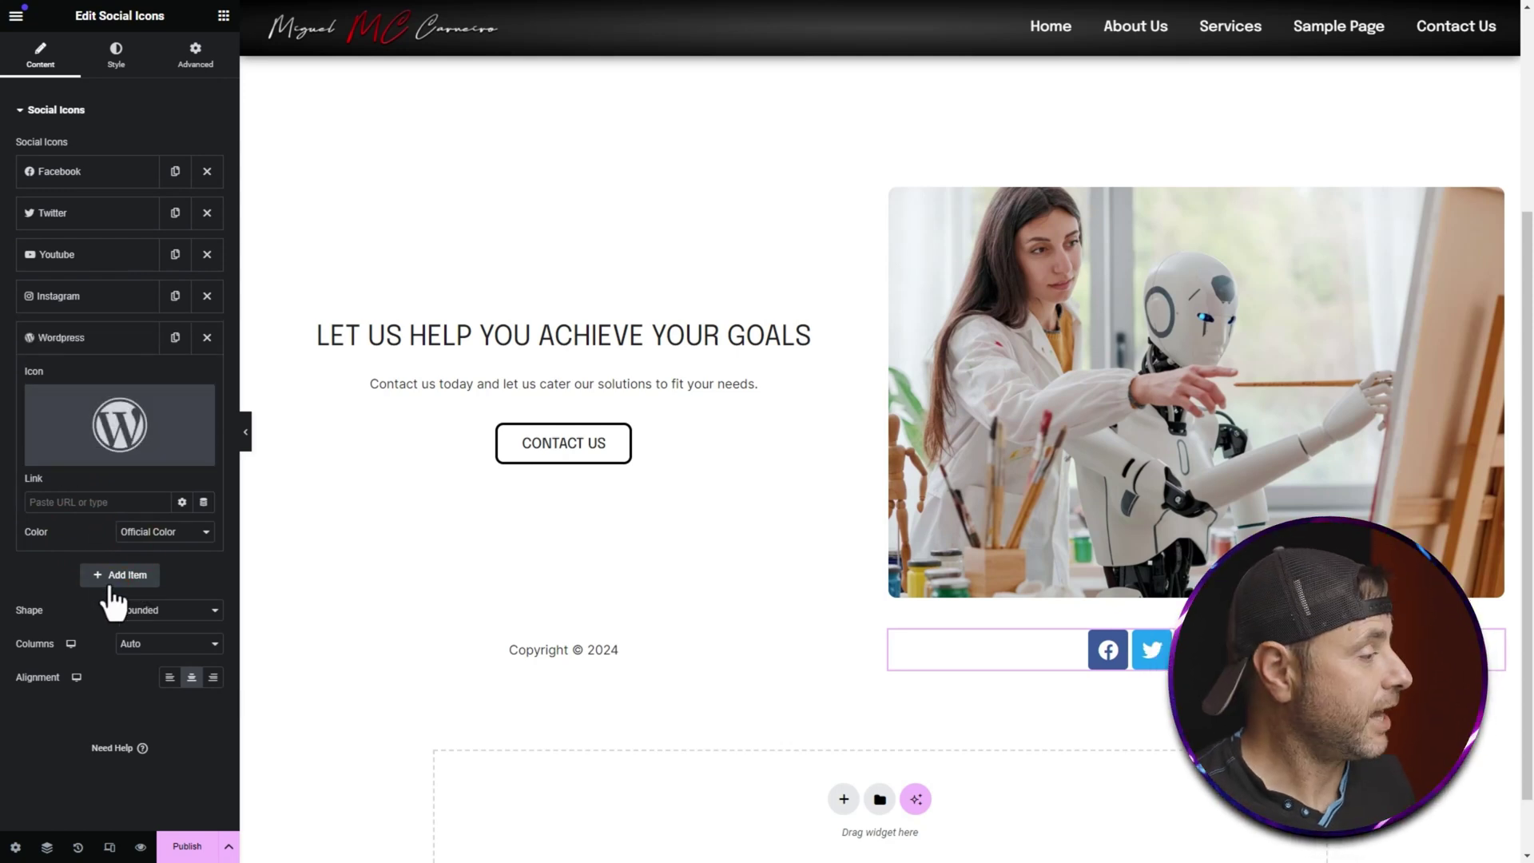
left_click(83, 436)
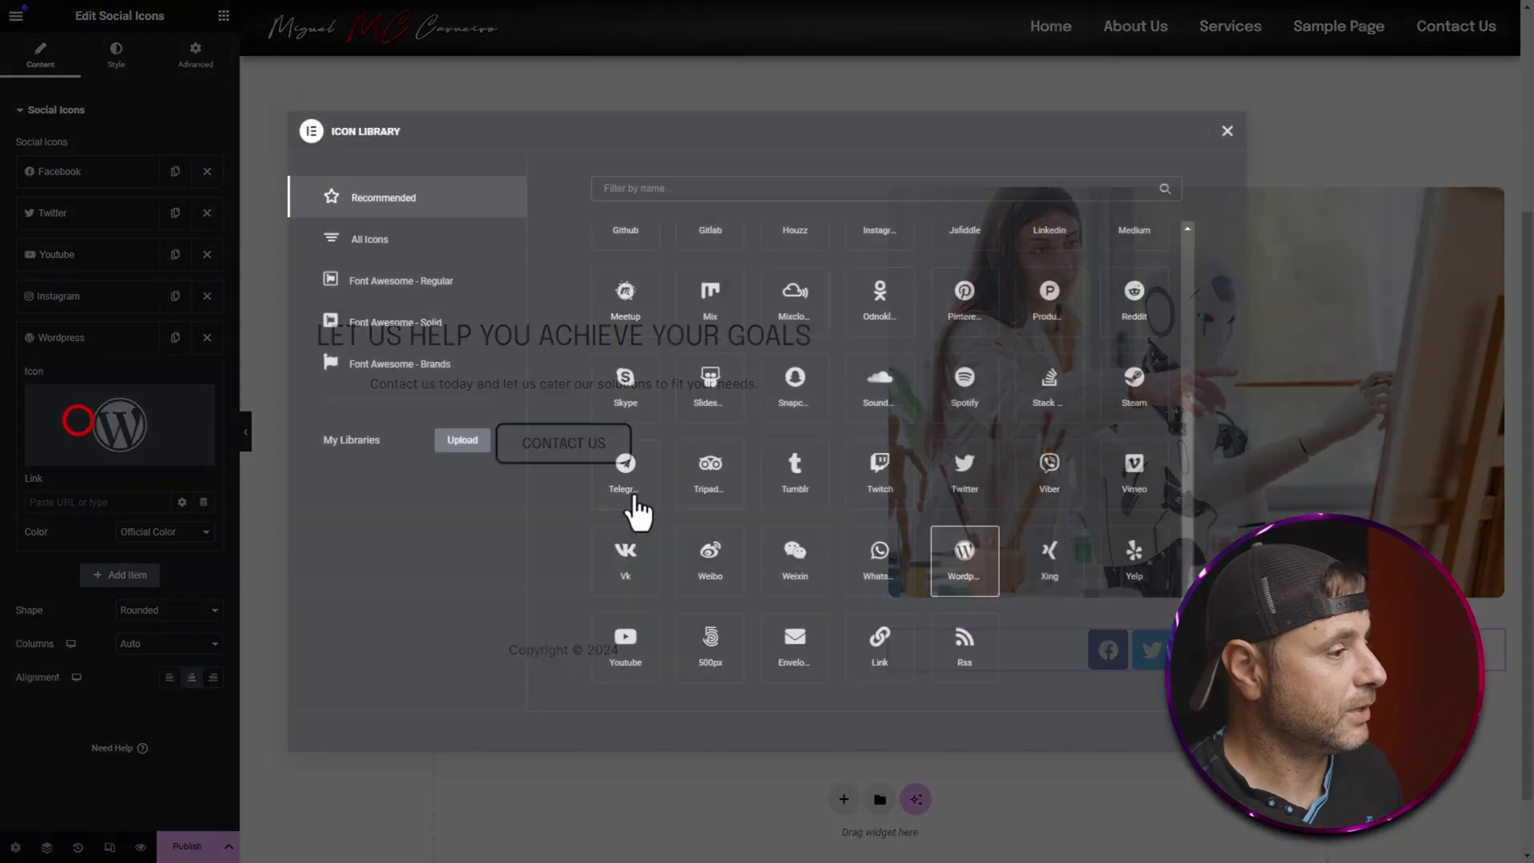
left_click(685, 192)
type("tik")
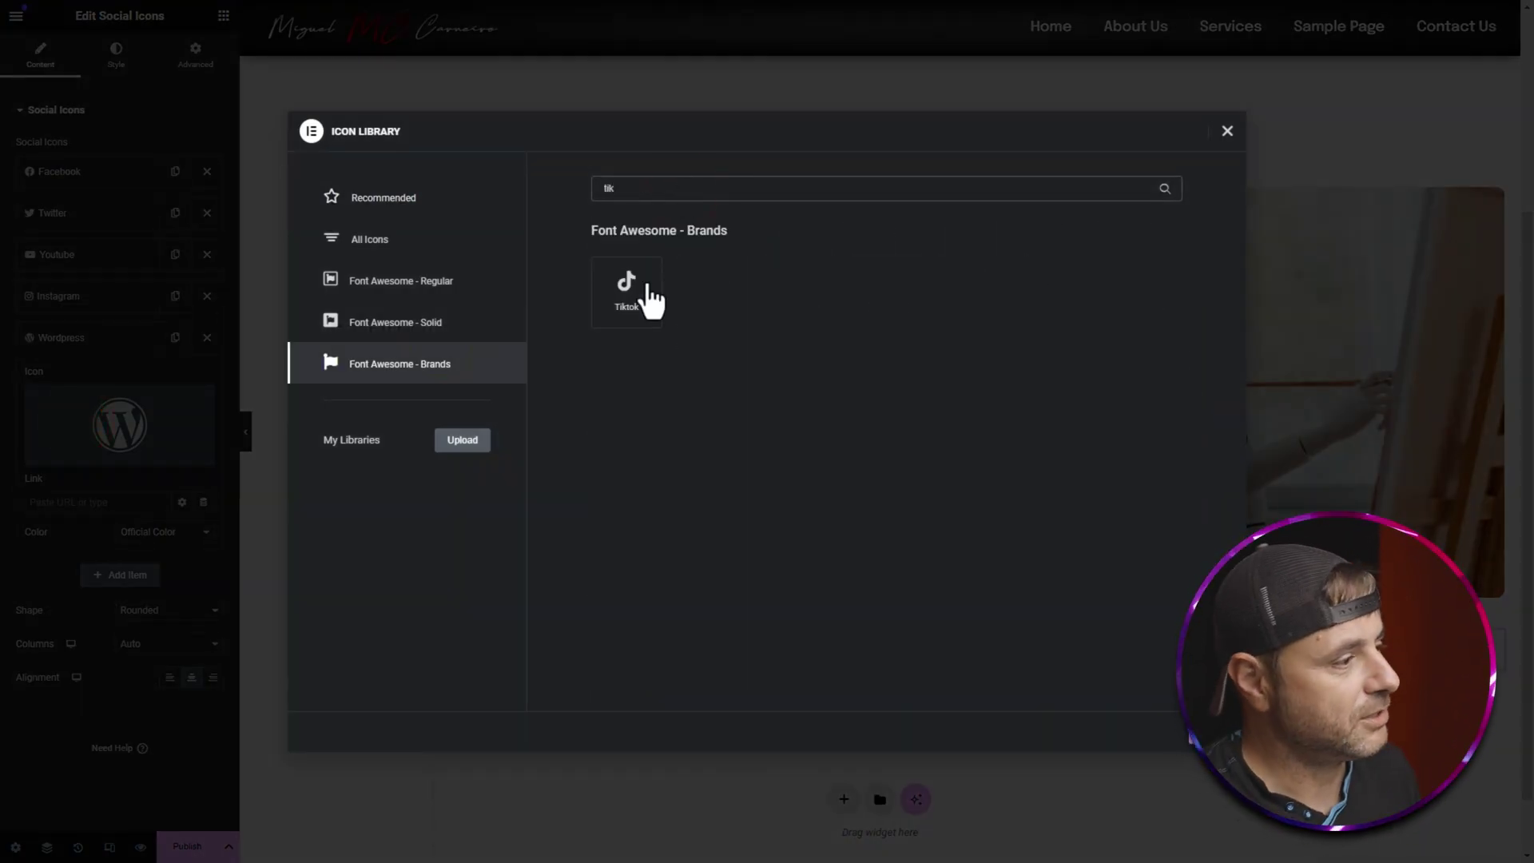
double_click(631, 292)
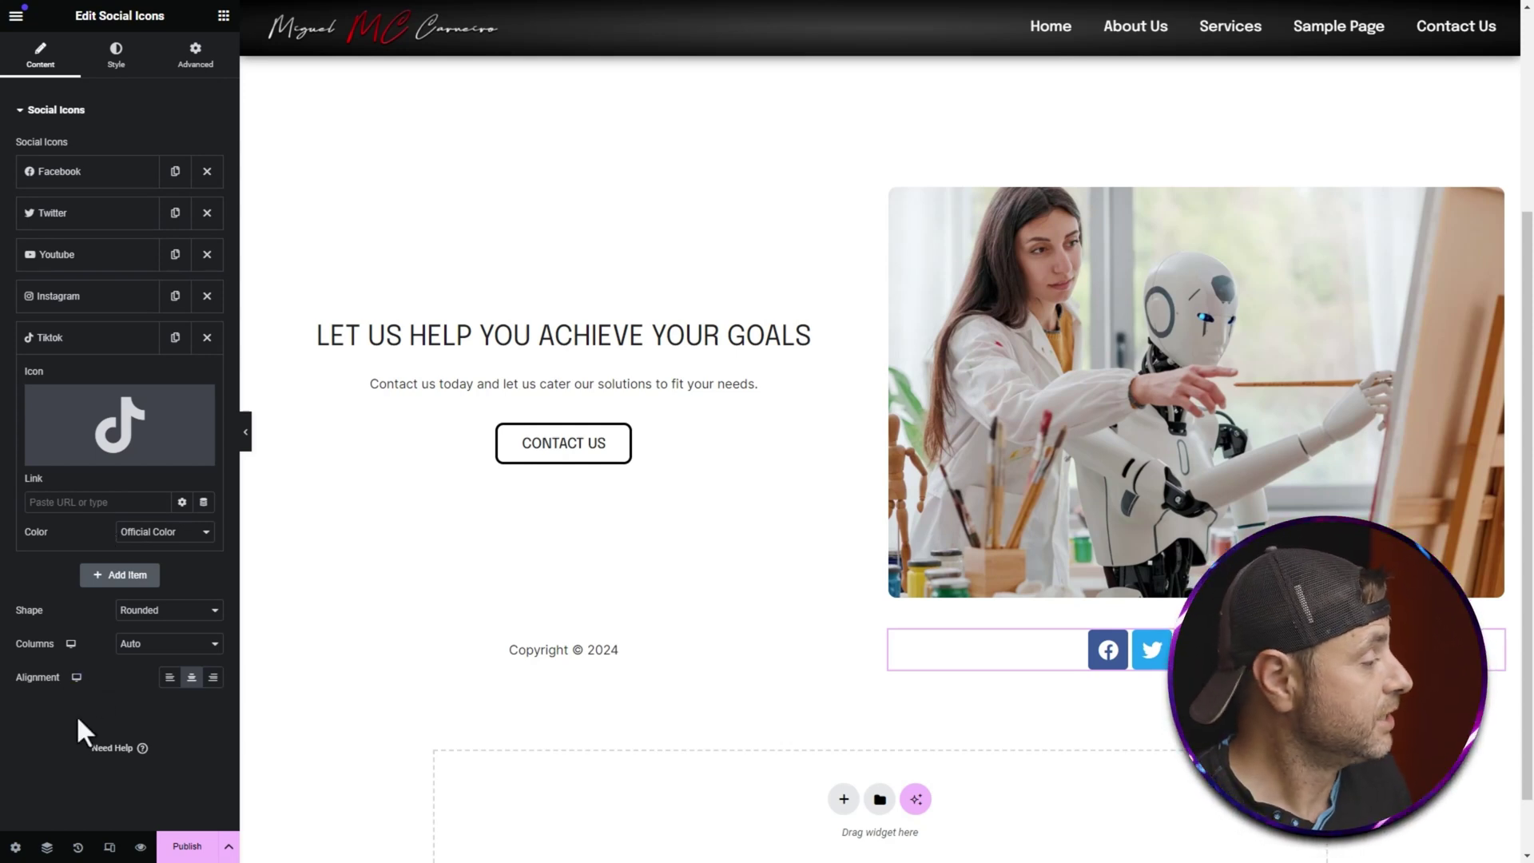
- Make the social icons circular and switch them to custom colours
left_click(163, 609)
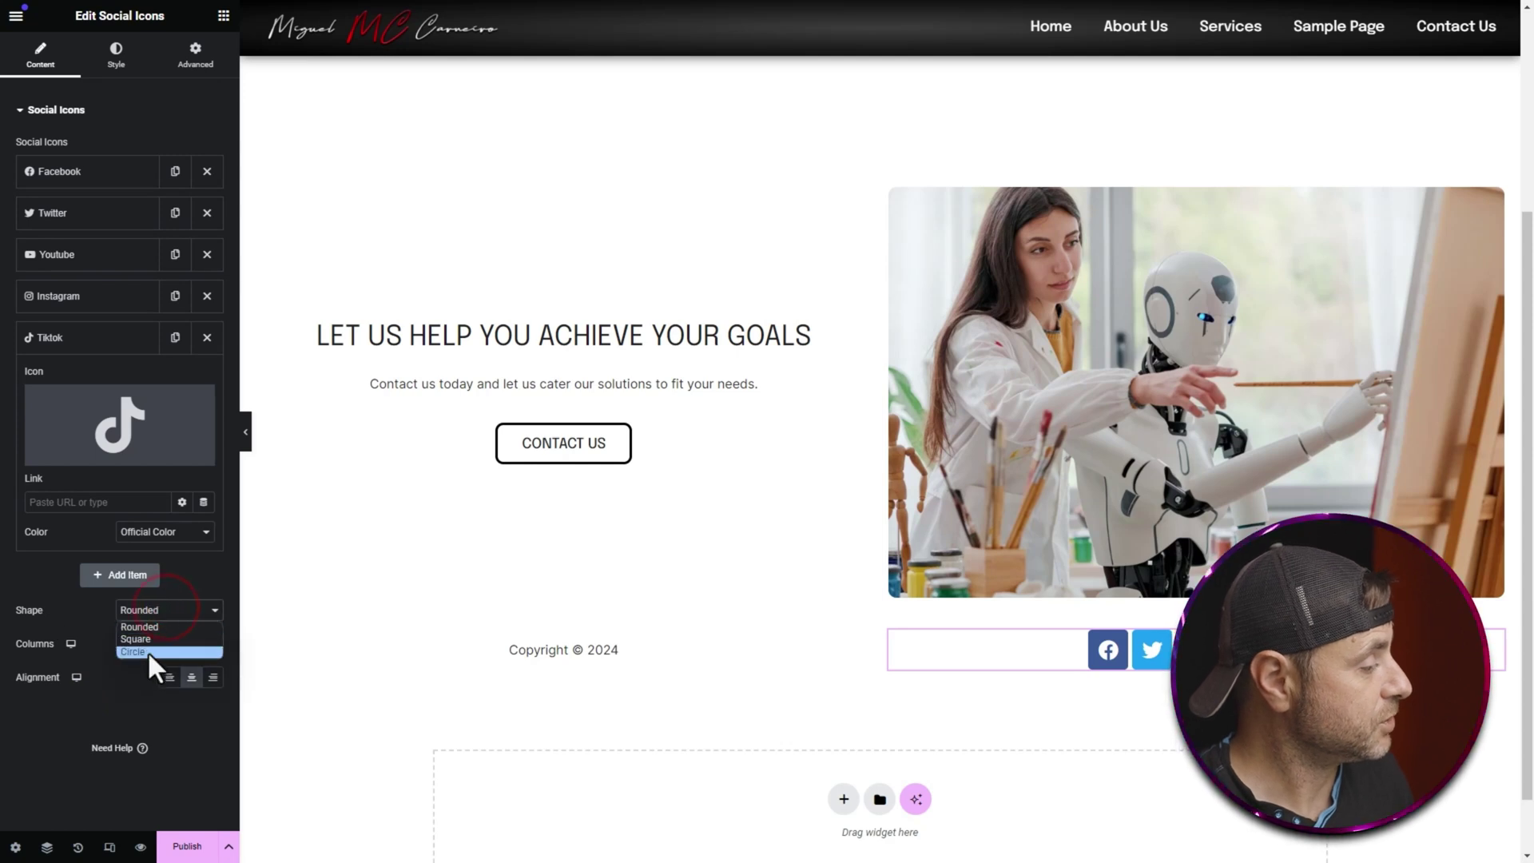
left_click(147, 650)
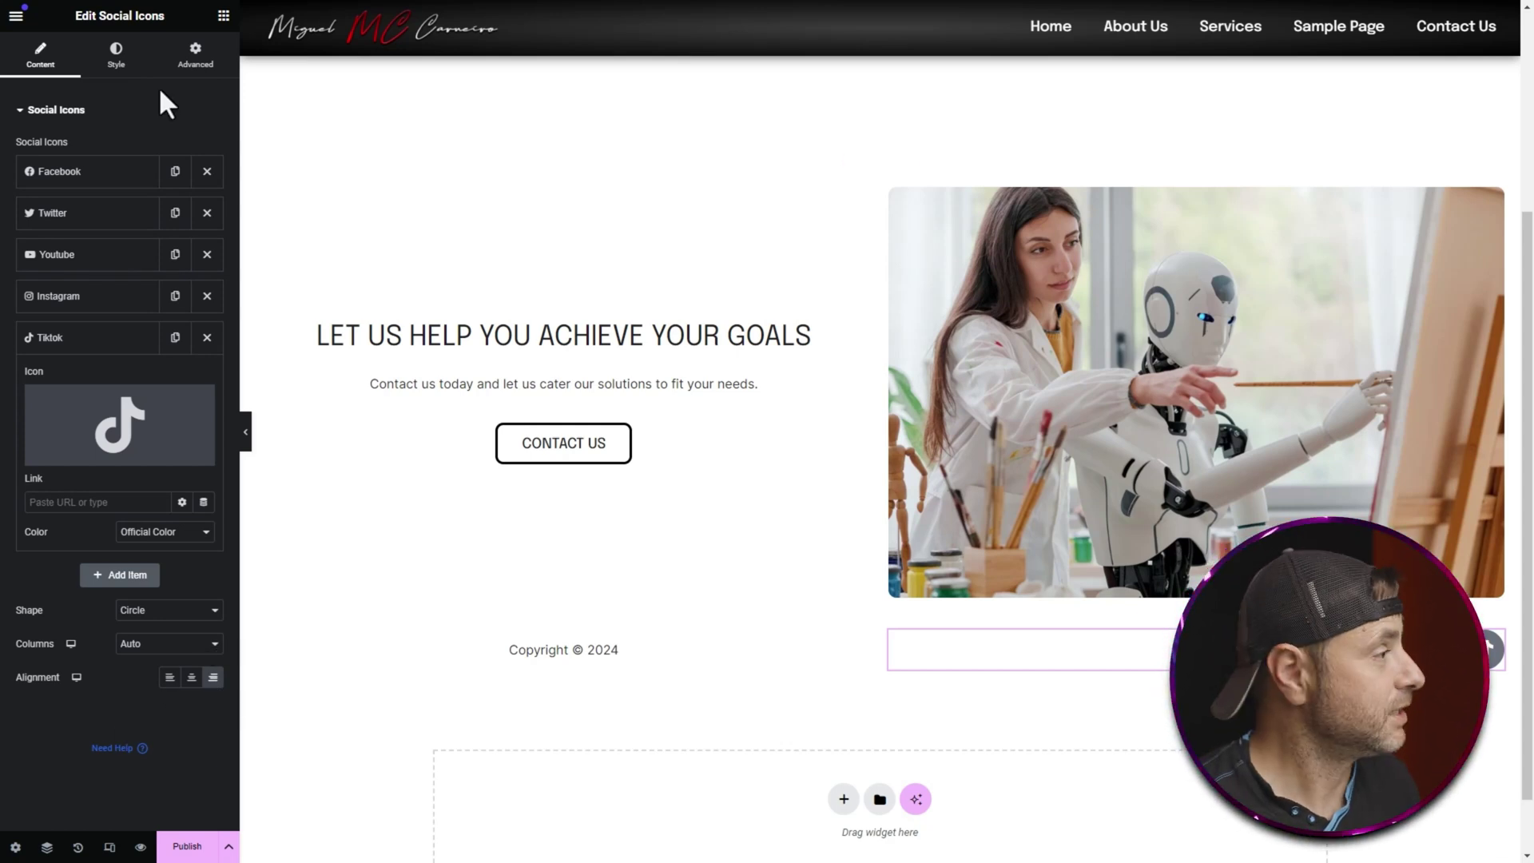
left_click(114, 56)
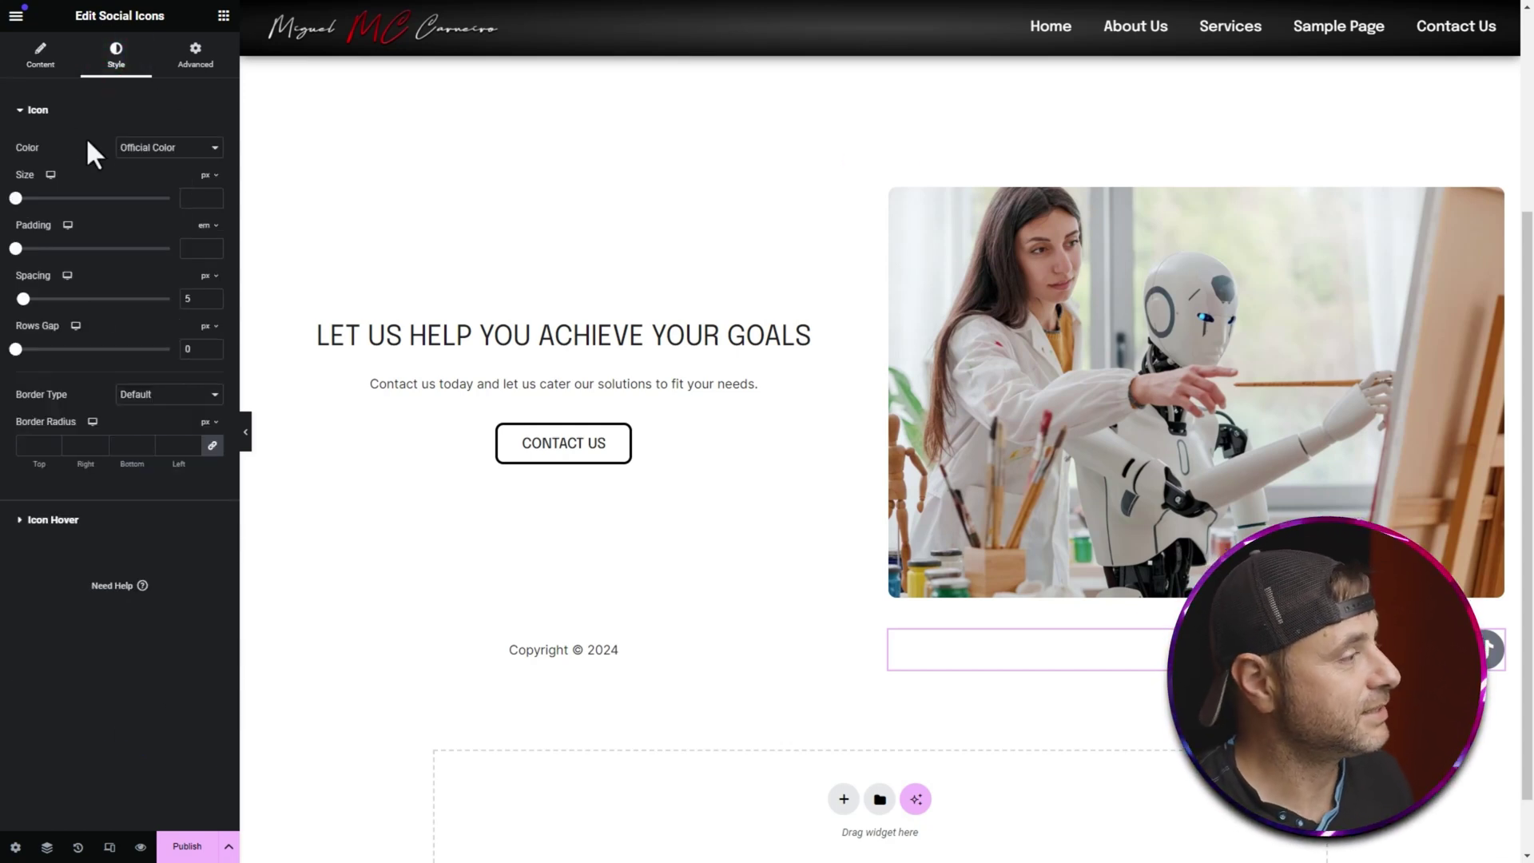
left_click(159, 148)
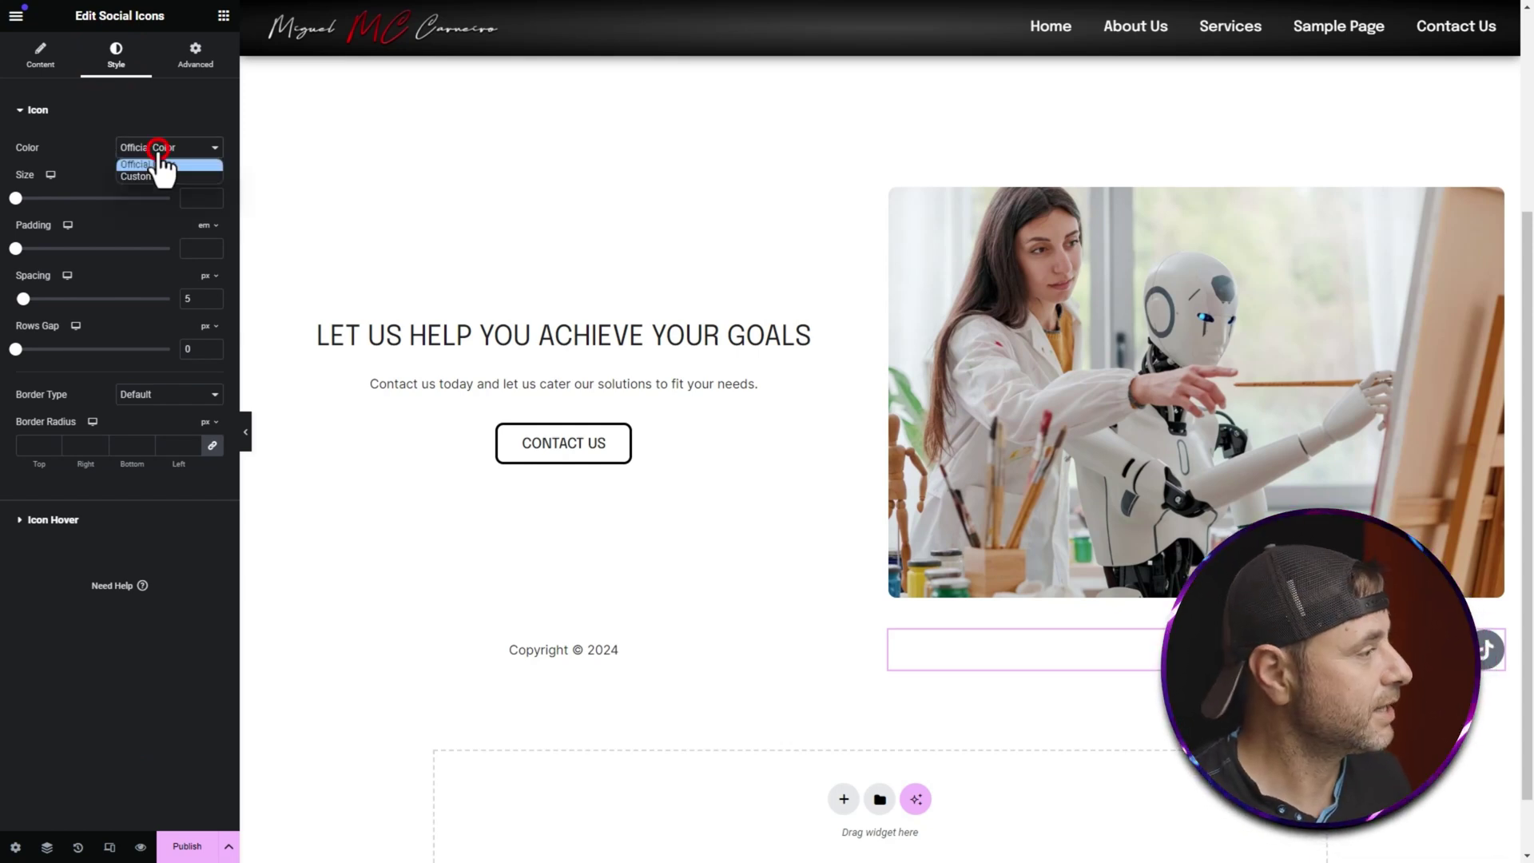
left_click(146, 176)
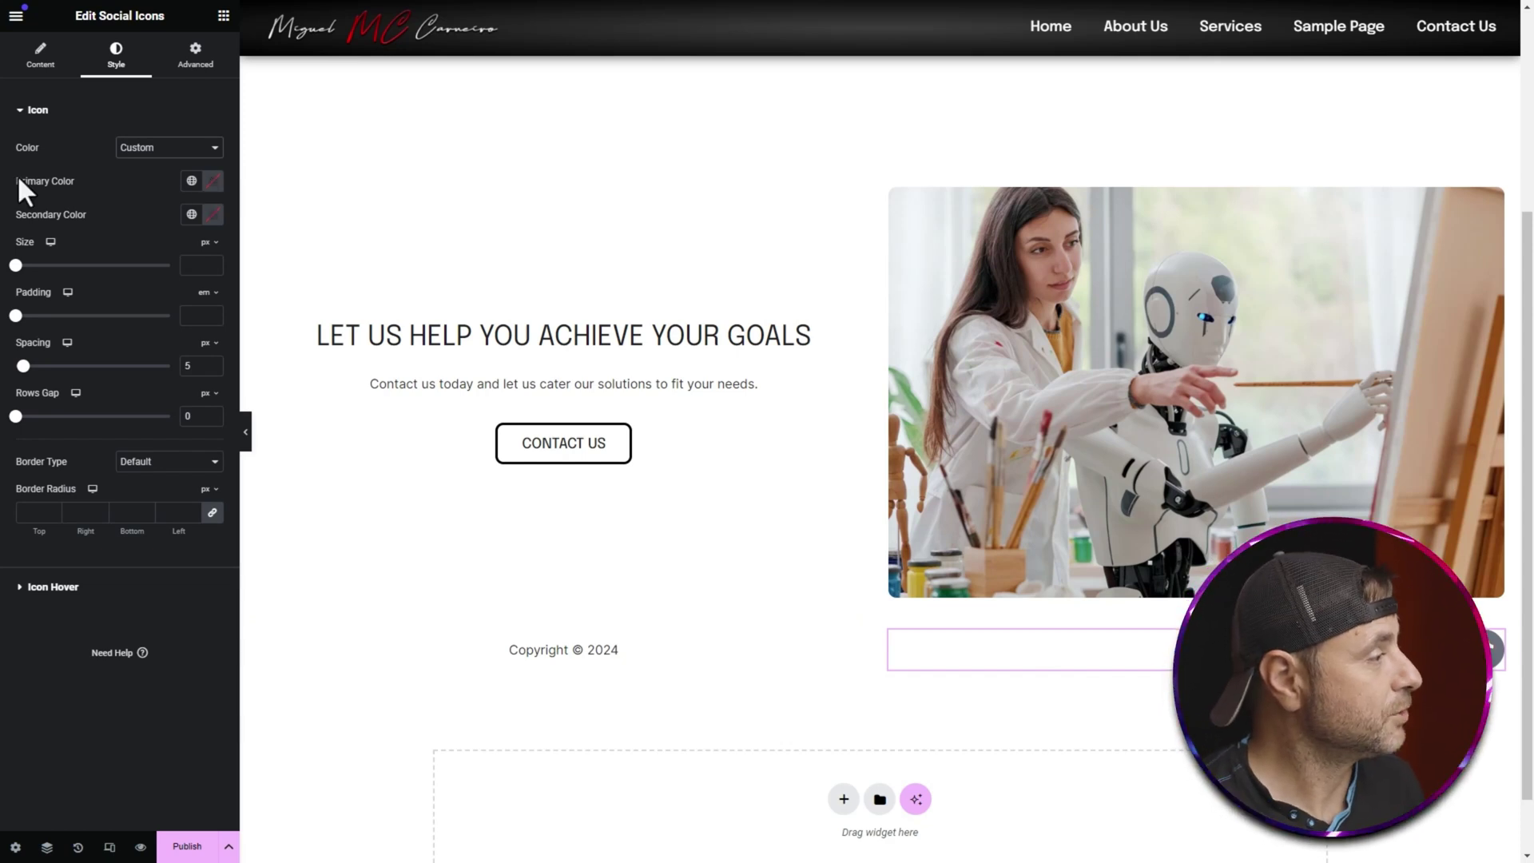
- Give the icons a near-transparent primary, #222222 secondary colour, and 35 px size
left_click(216, 185)
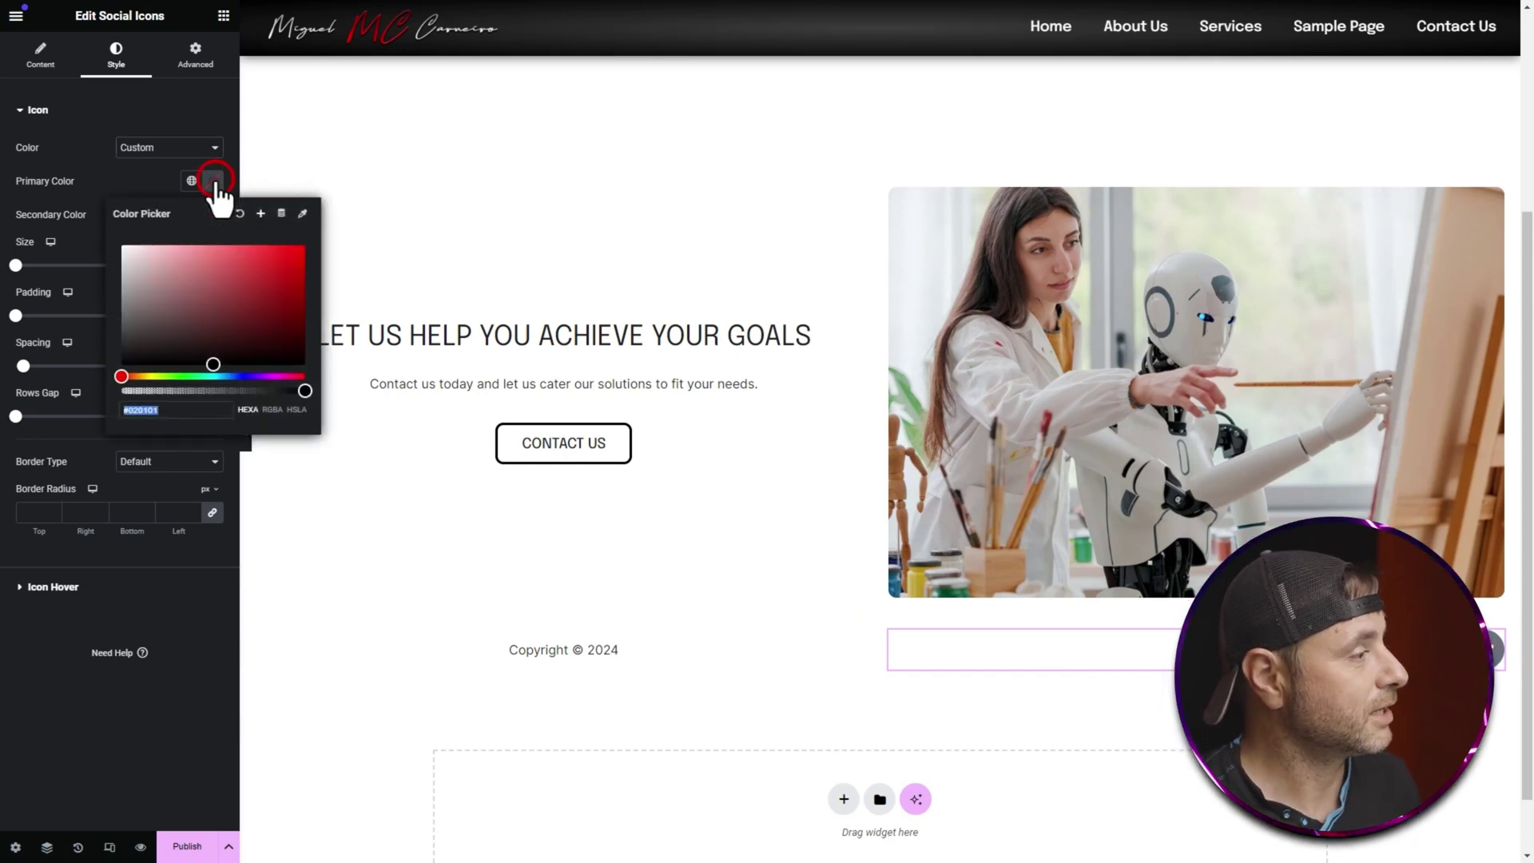
left_click_drag(295, 389, 102, 387)
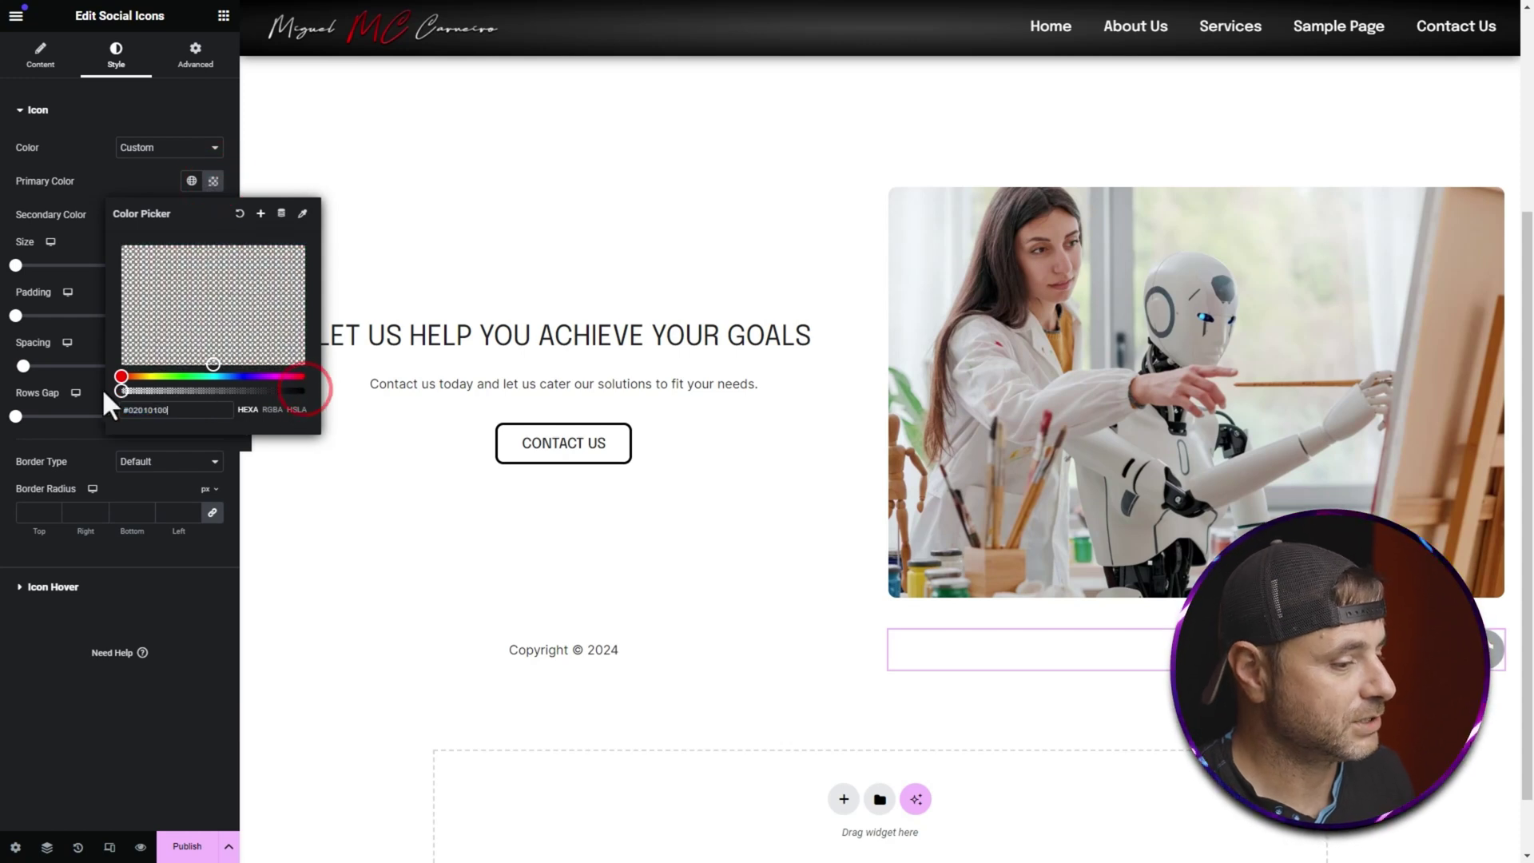
left_click(88, 159)
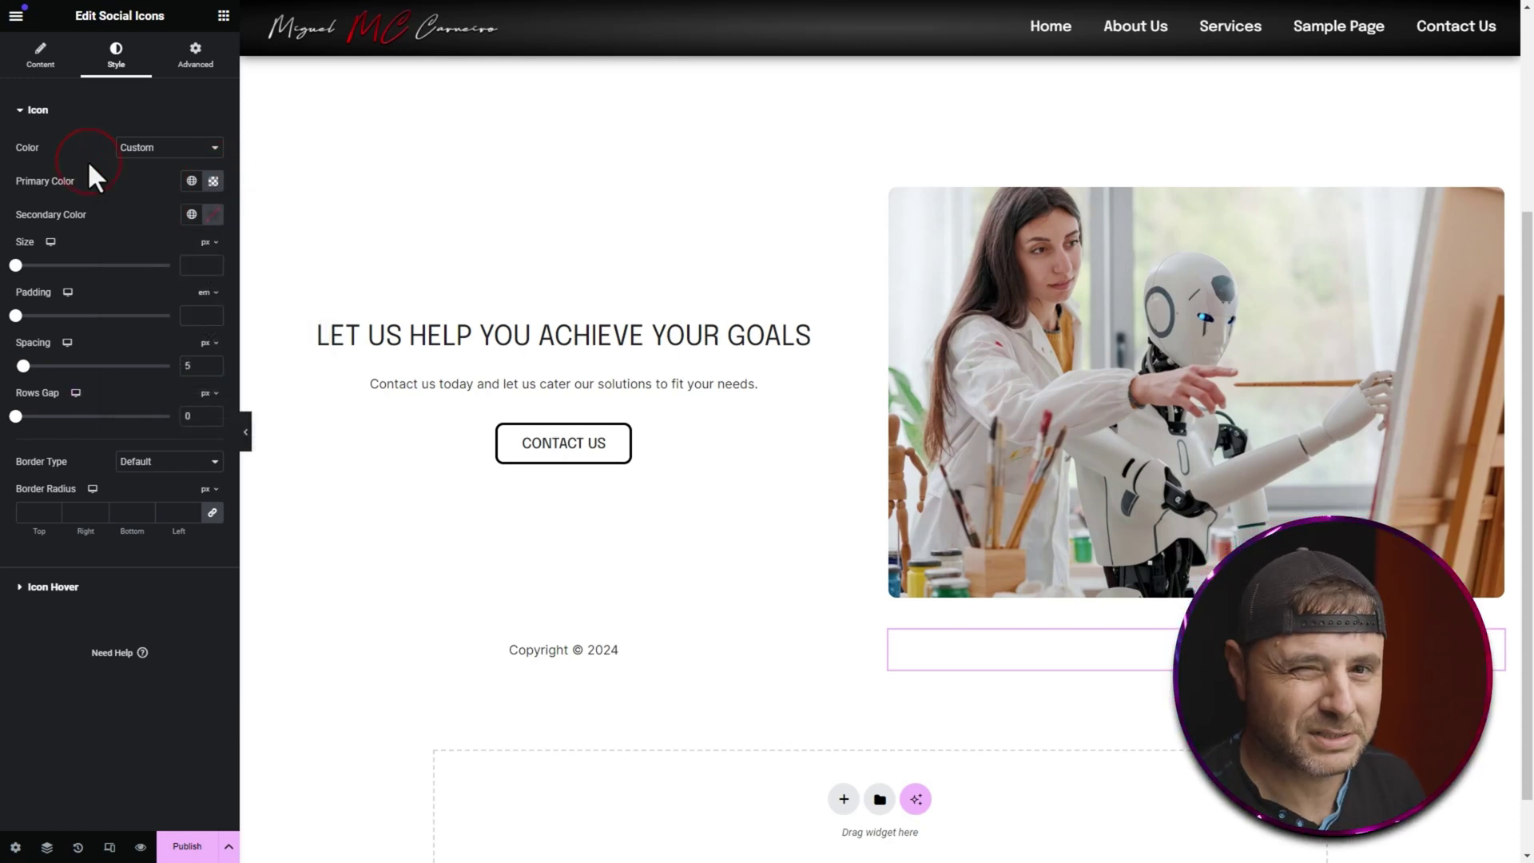
left_click(218, 217)
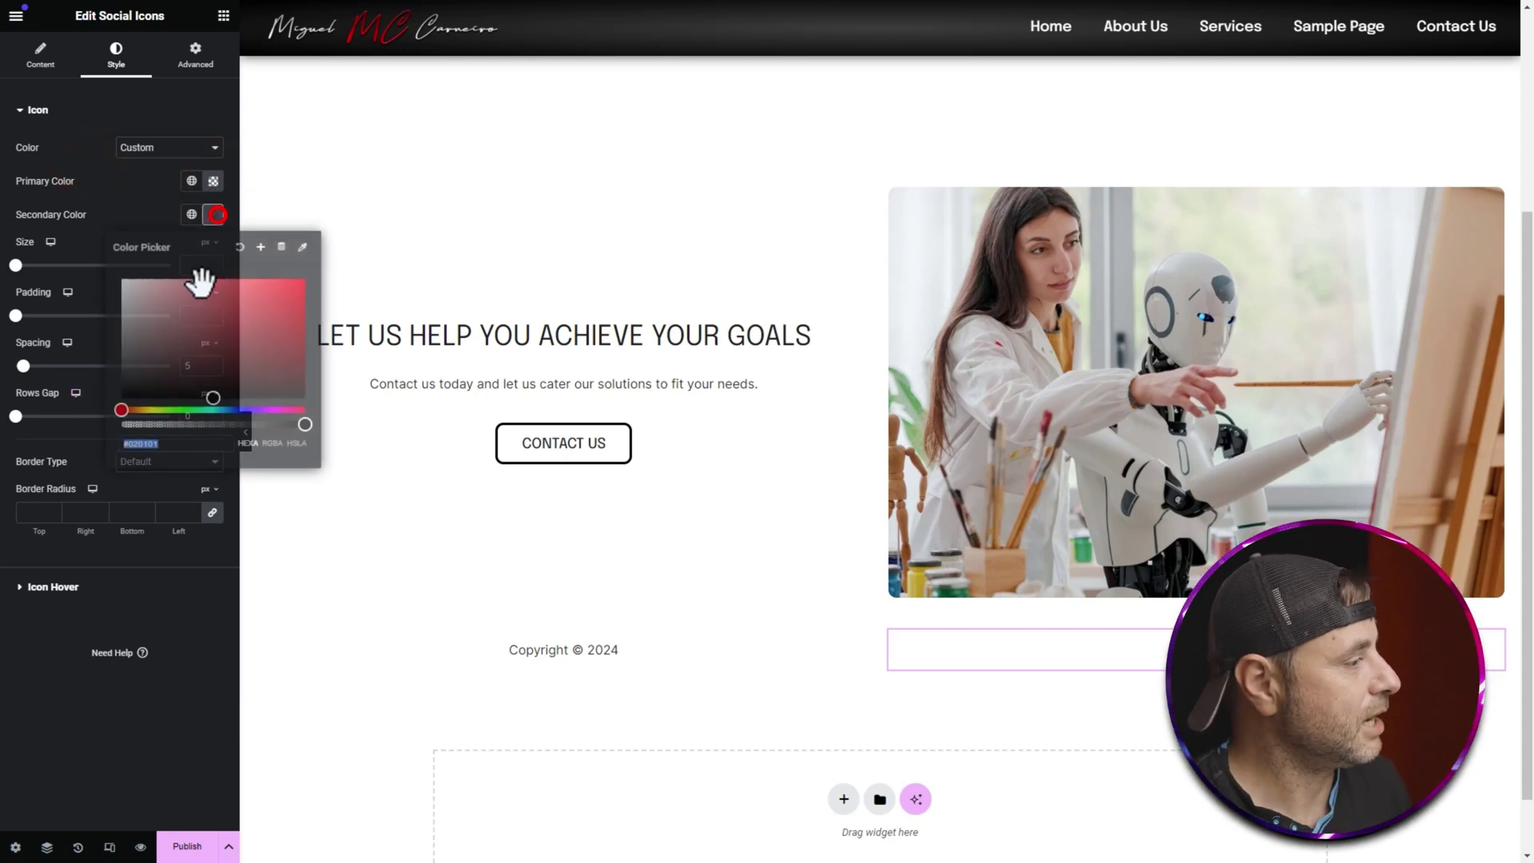
left_click_drag(176, 351, 124, 390)
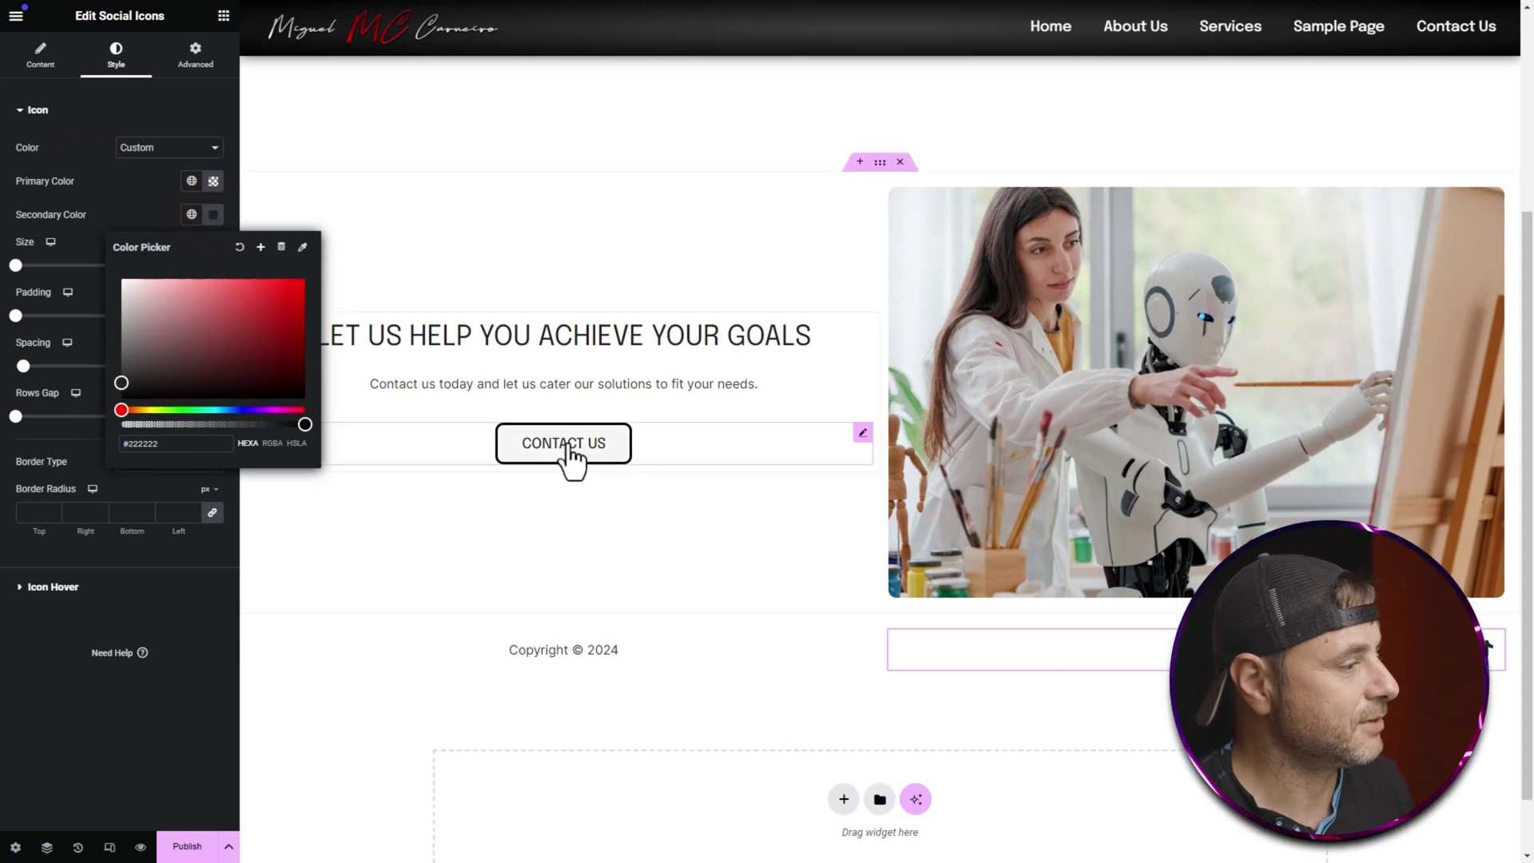
left_click(146, 196)
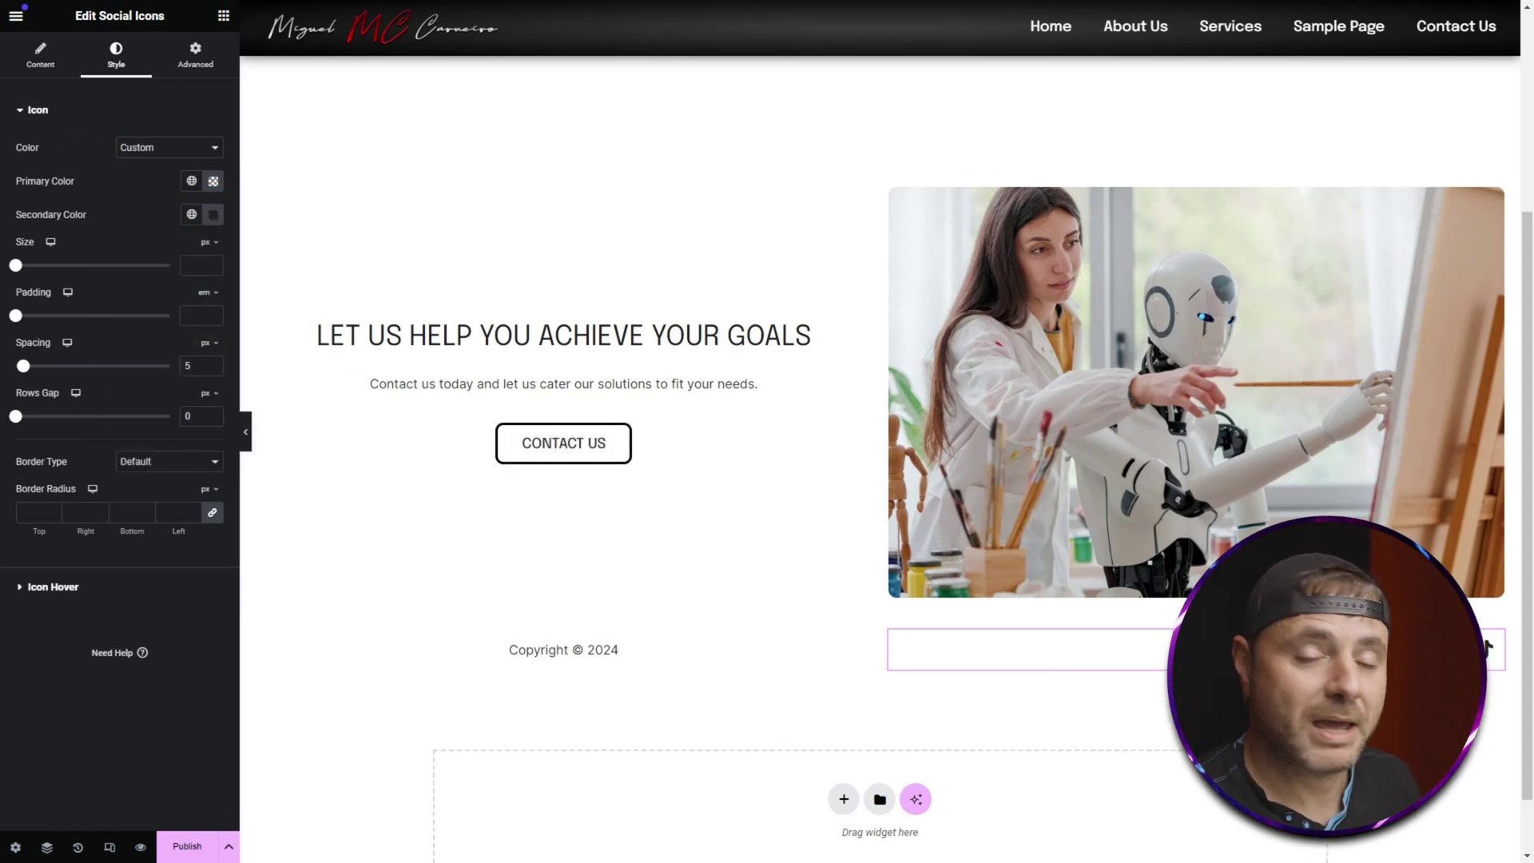
left_click_drag(18, 266, 30, 266)
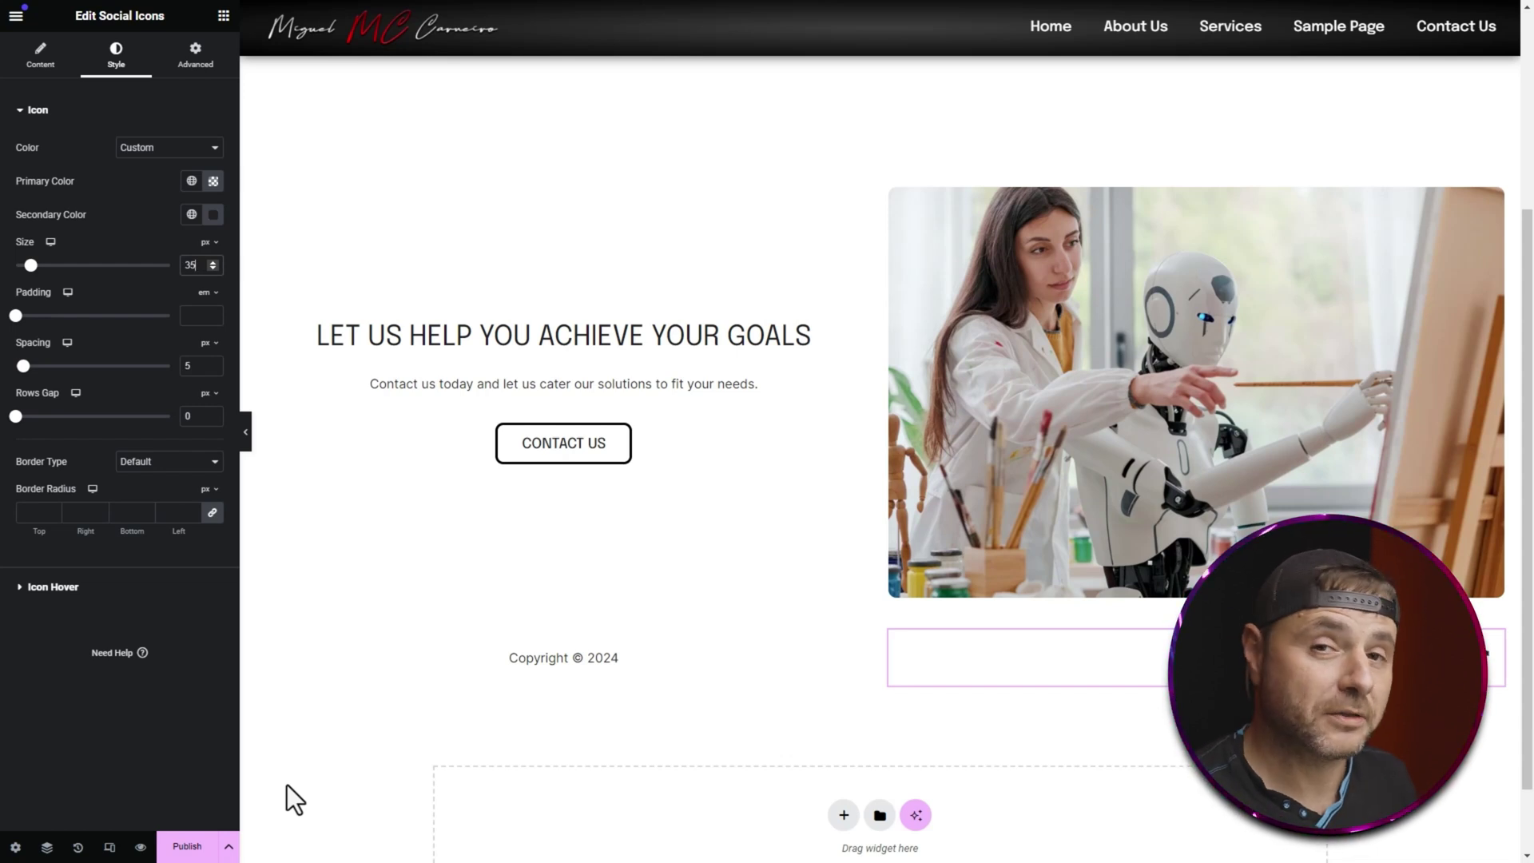
- Give the social icons a Grow hover animation and drag their container toward the footer's left
left_click(32, 591)
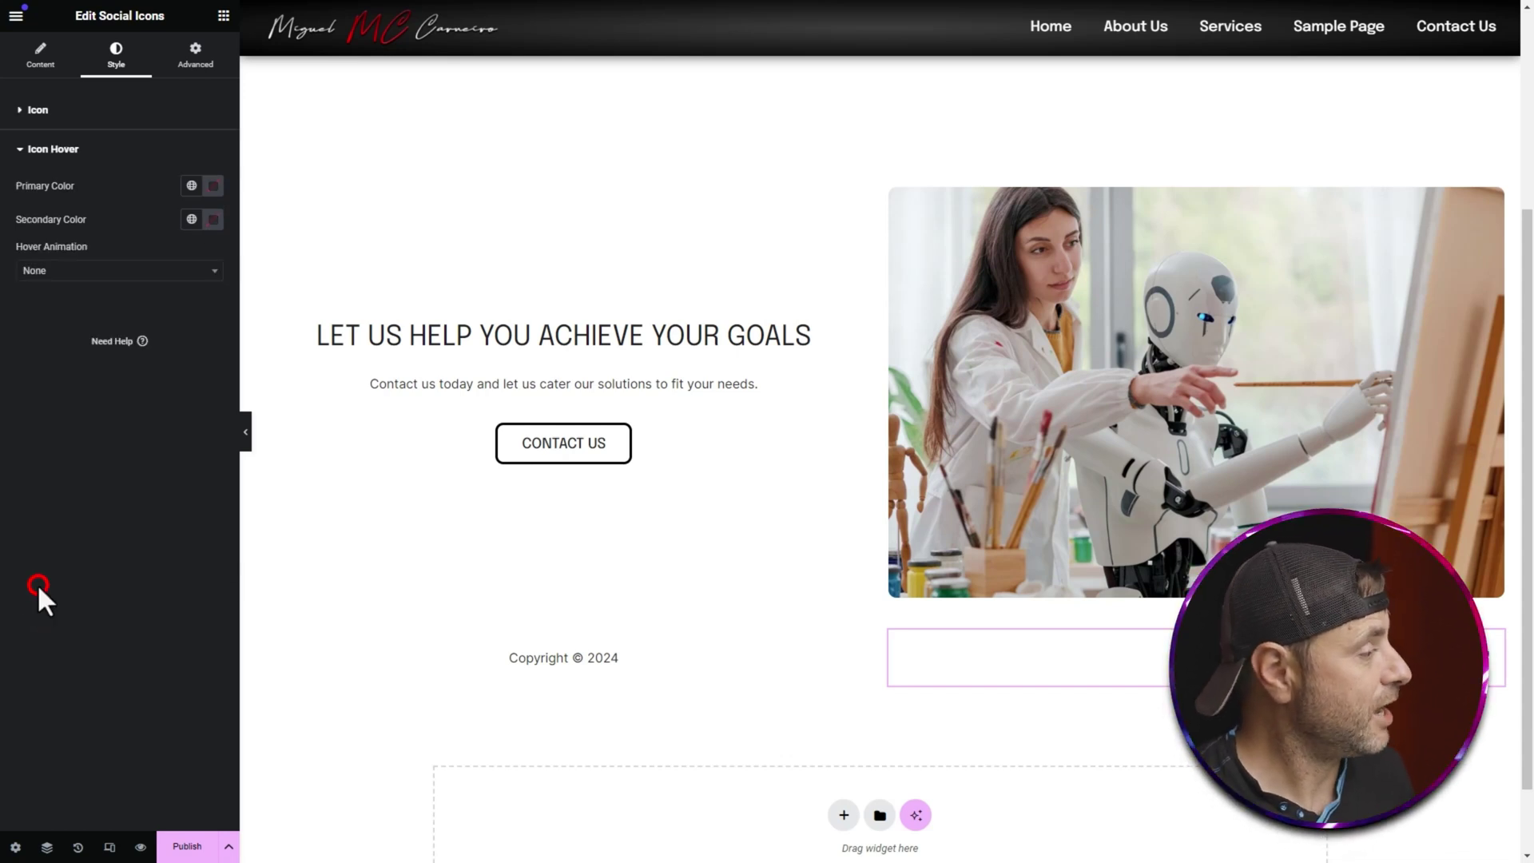
left_click(66, 273)
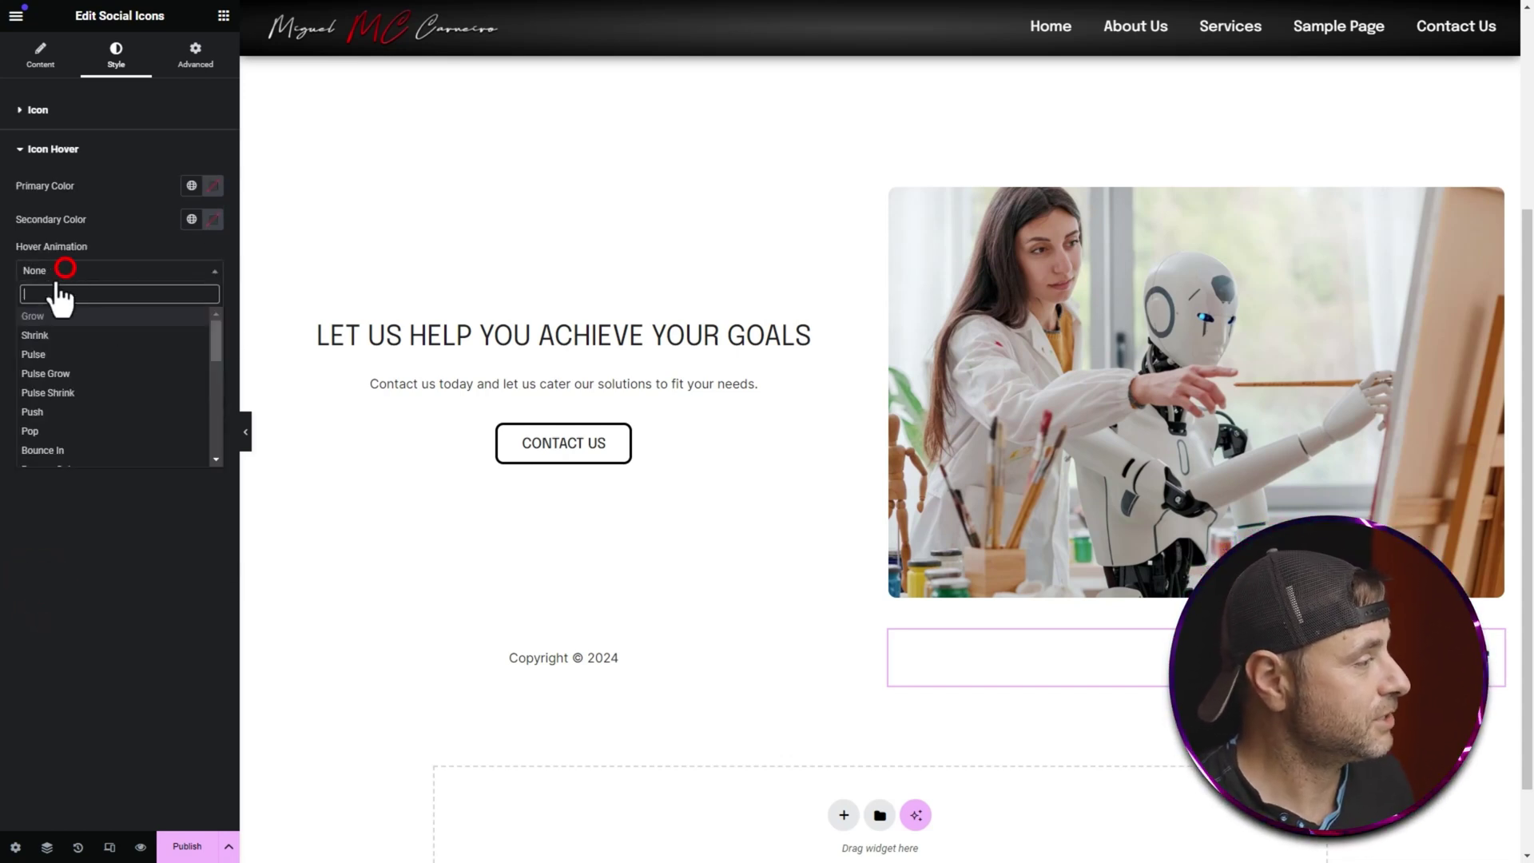
left_click(48, 319)
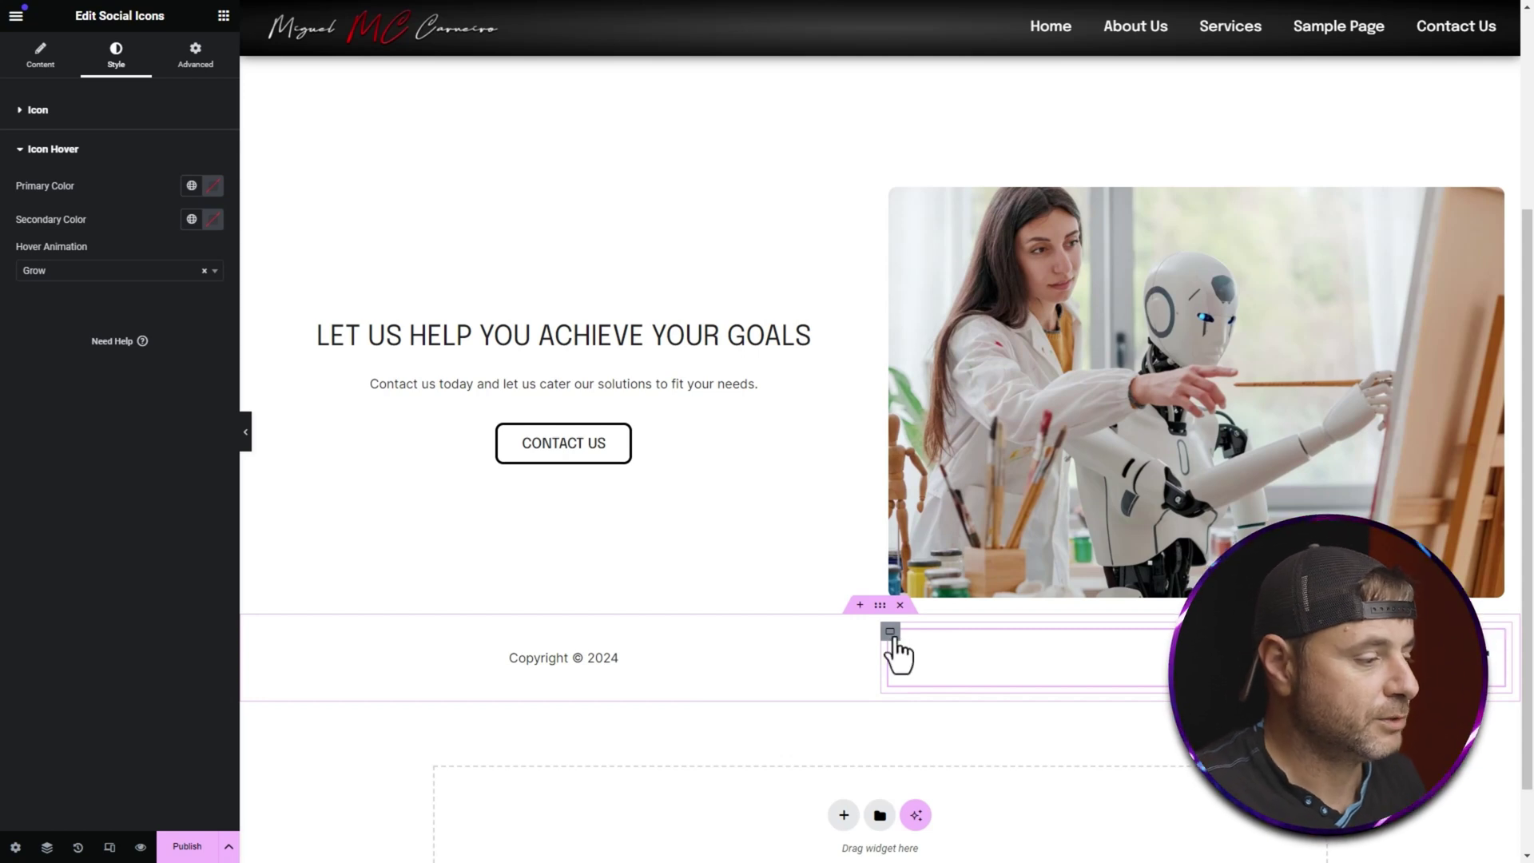
left_click_drag(901, 636, 252, 654)
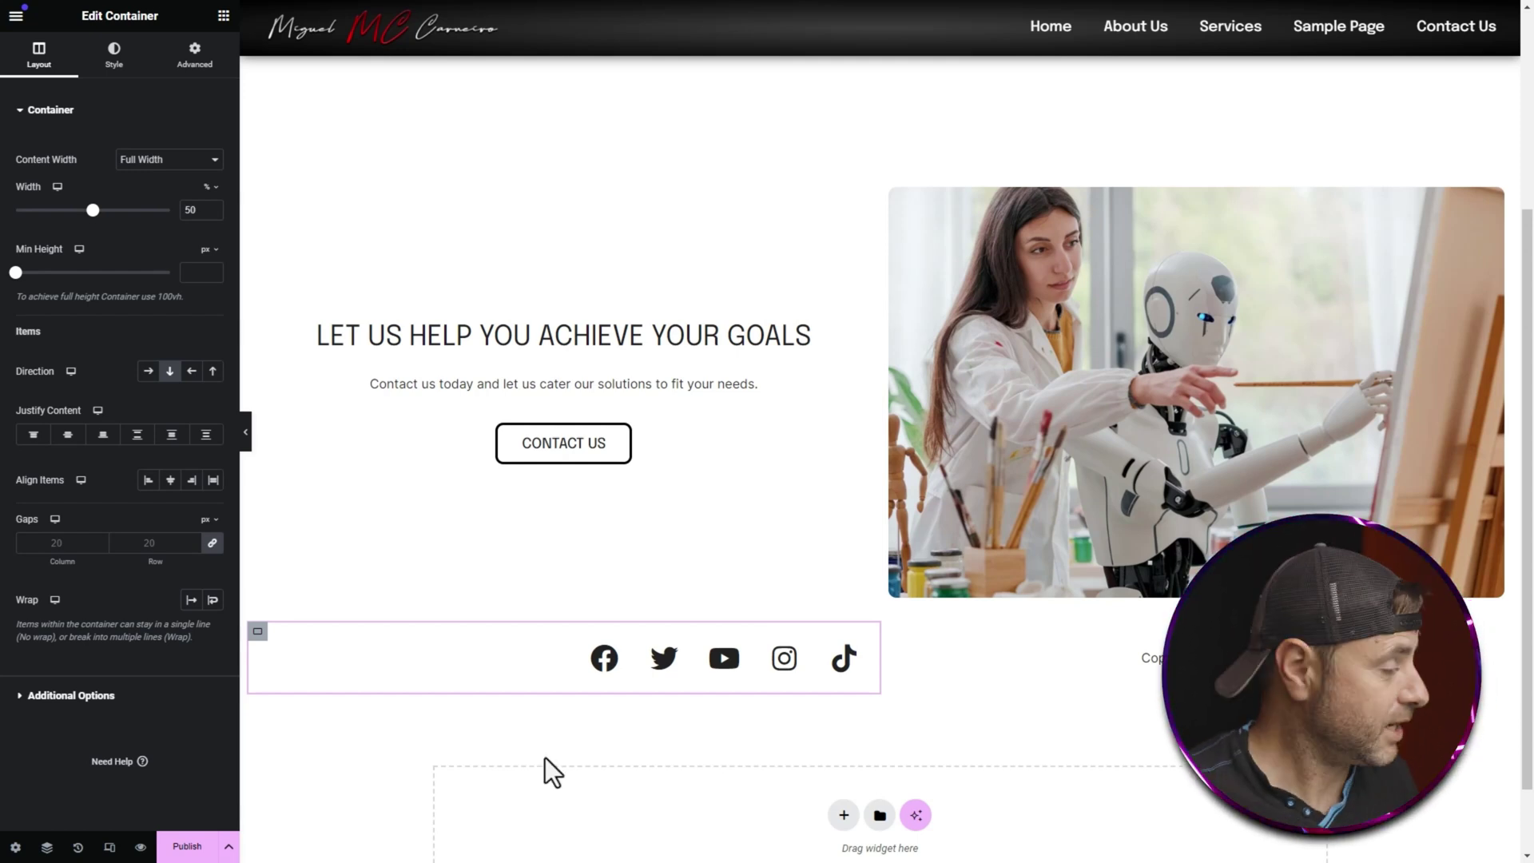
- Reorder the footer containers so the social icons come first and the copyright sits right
left_click(47, 848)
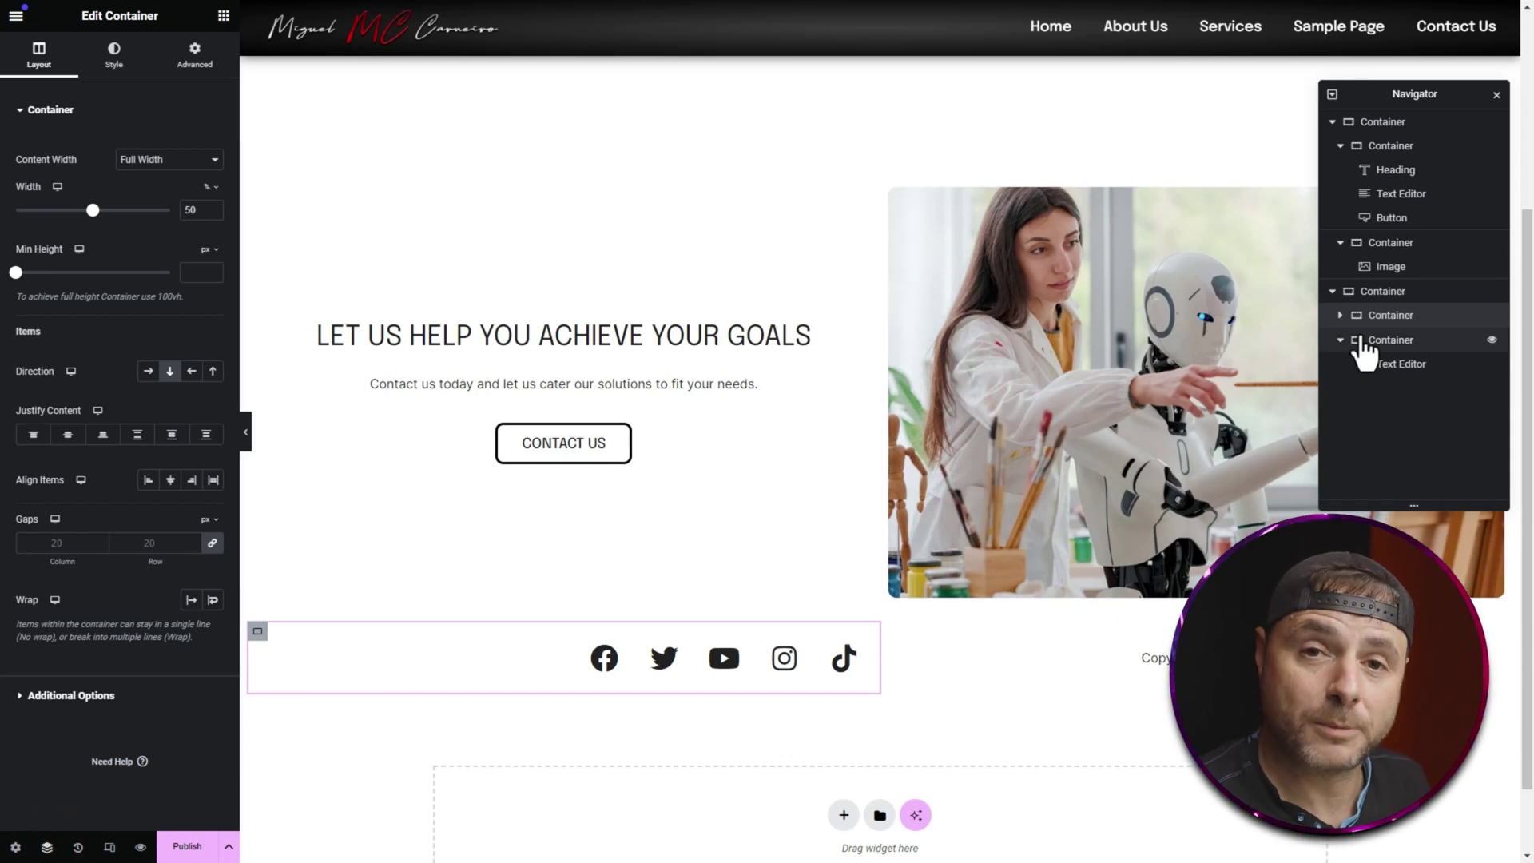
left_click(1085, 663)
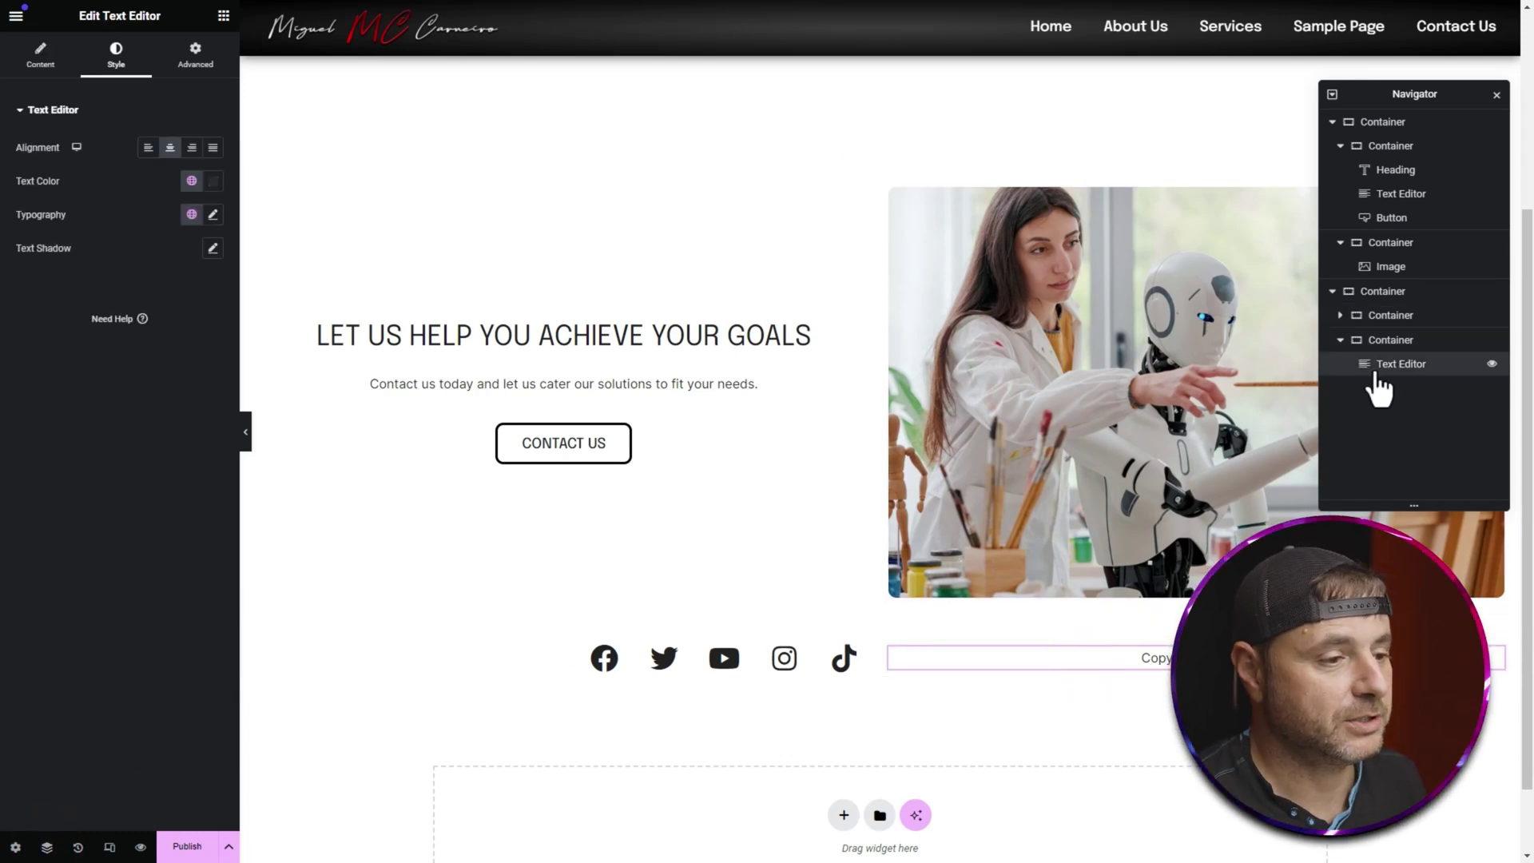
left_click(889, 649)
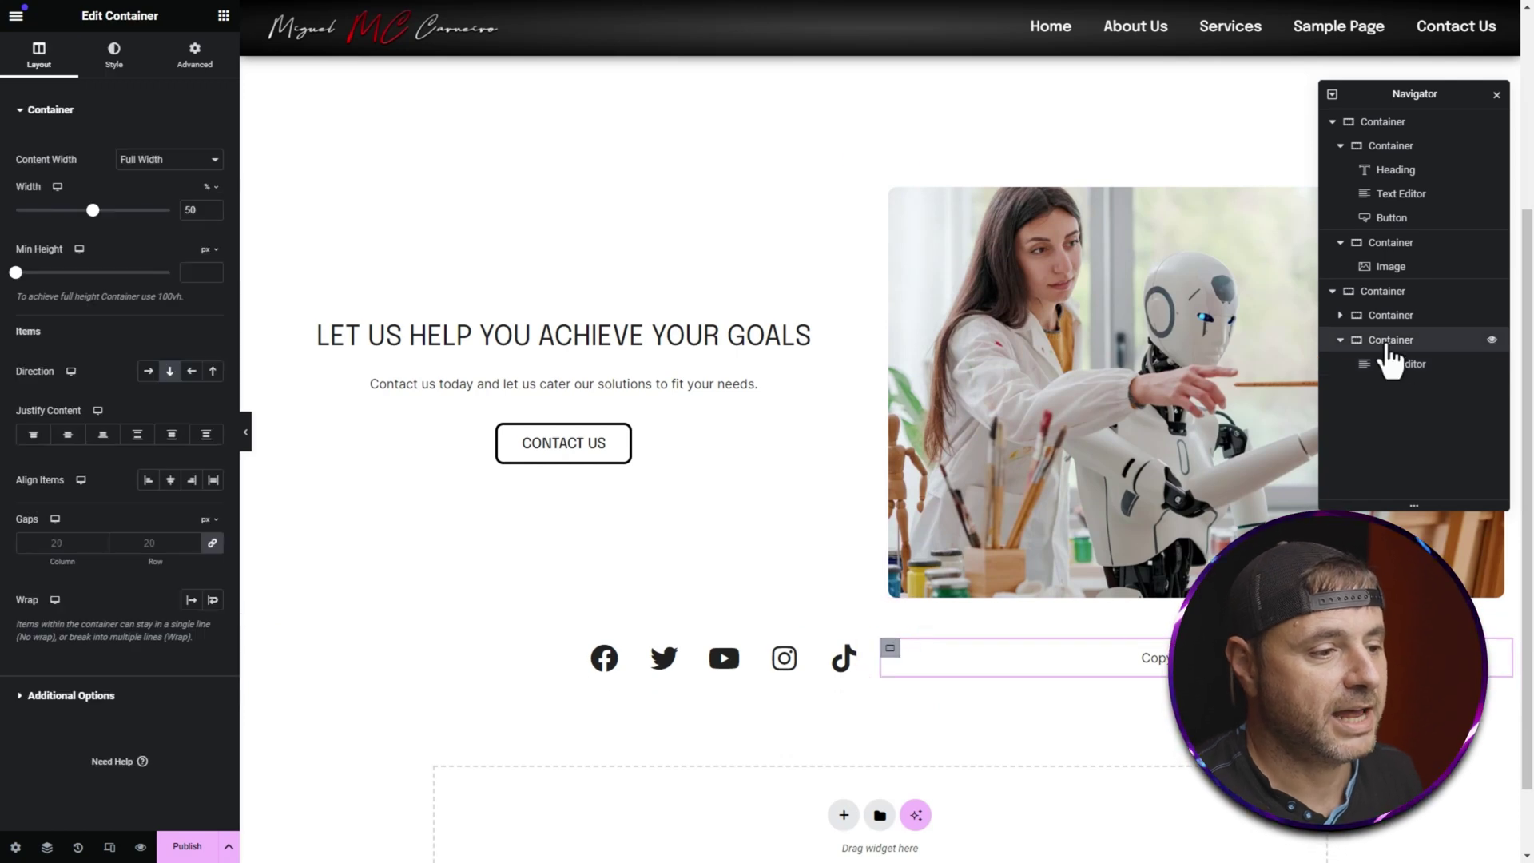
left_click_drag(1388, 345, 1397, 336)
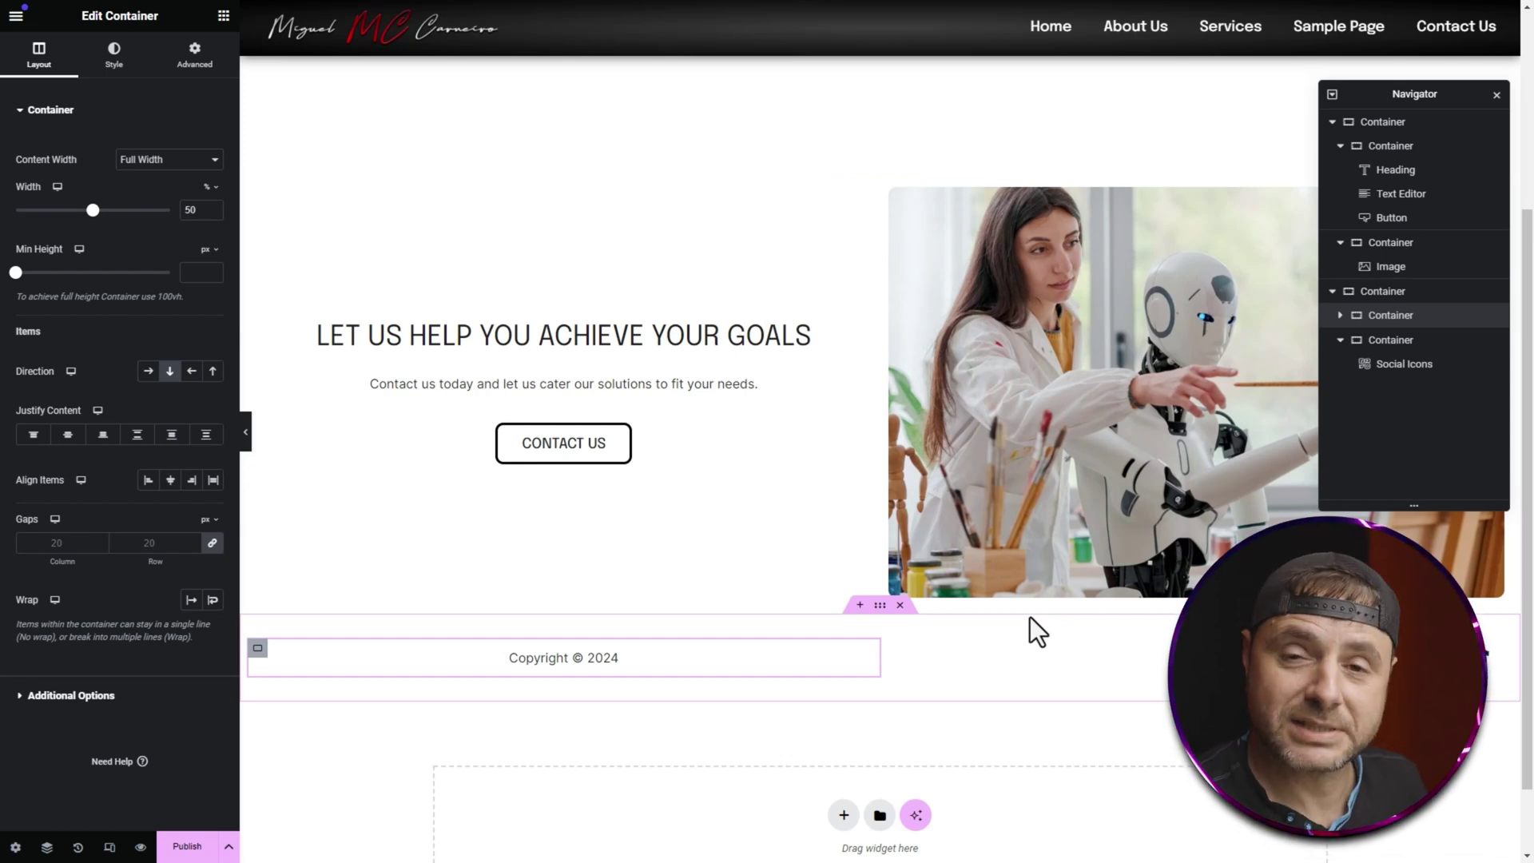
left_click(888, 632)
left_click_drag(889, 631, 254, 650)
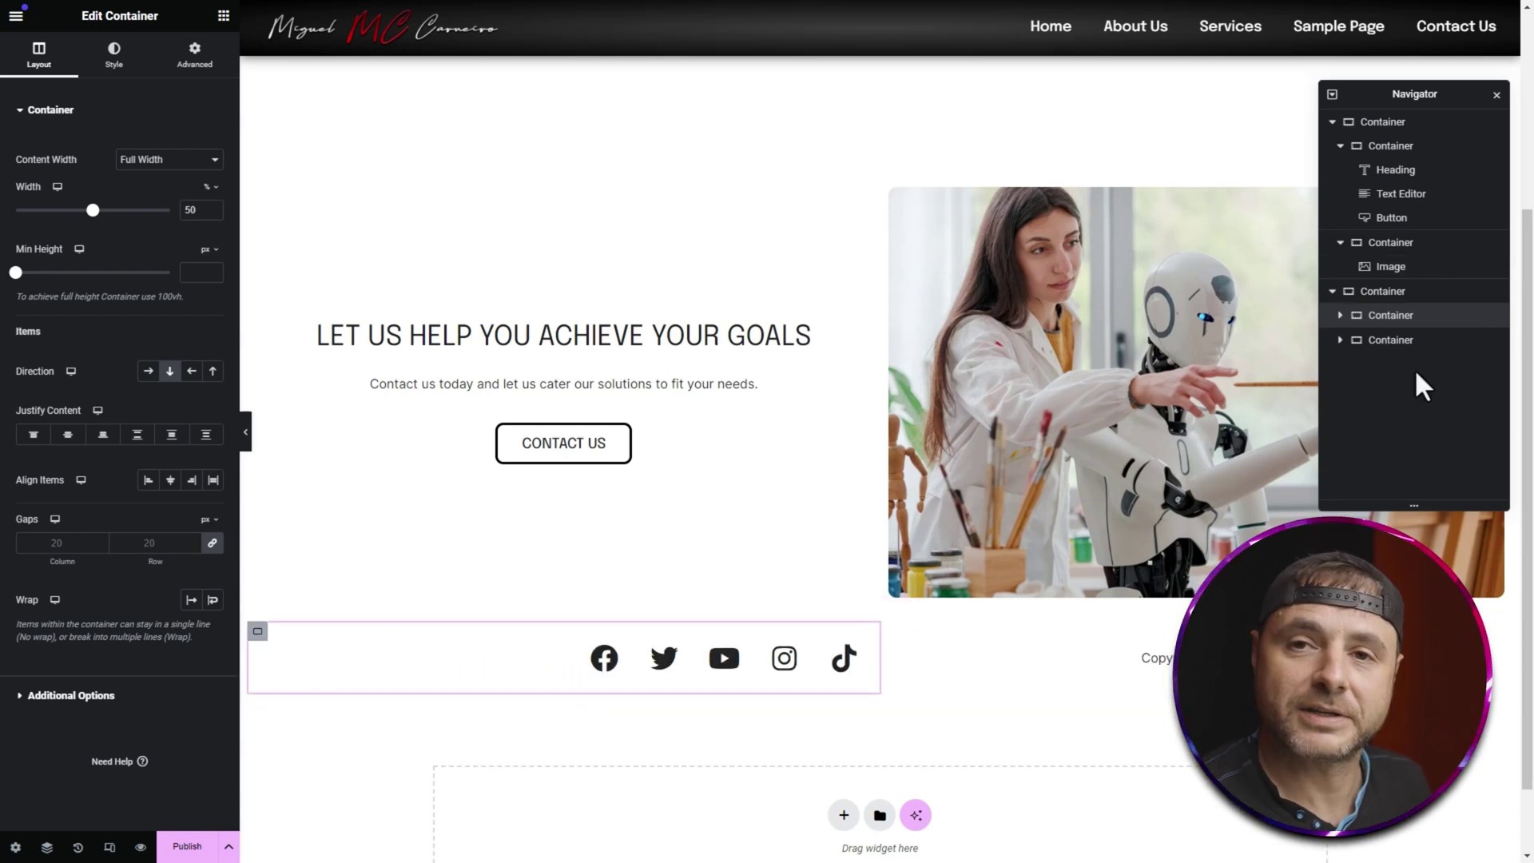
key("ctrl+i")
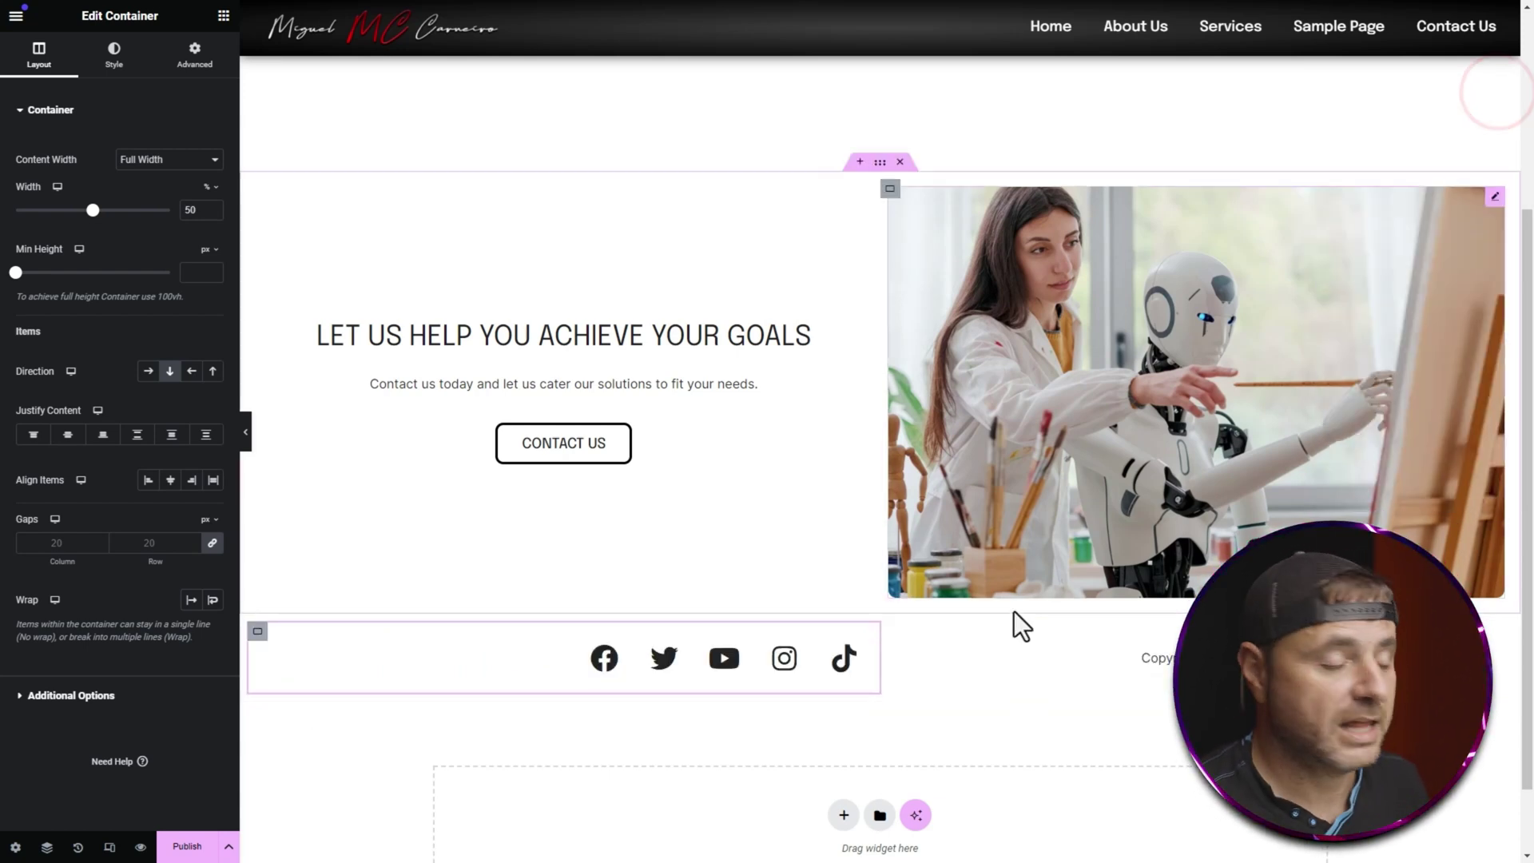
- Set the Social Icons widget alignment to Left and start publishing the footer template
left_click(552, 660)
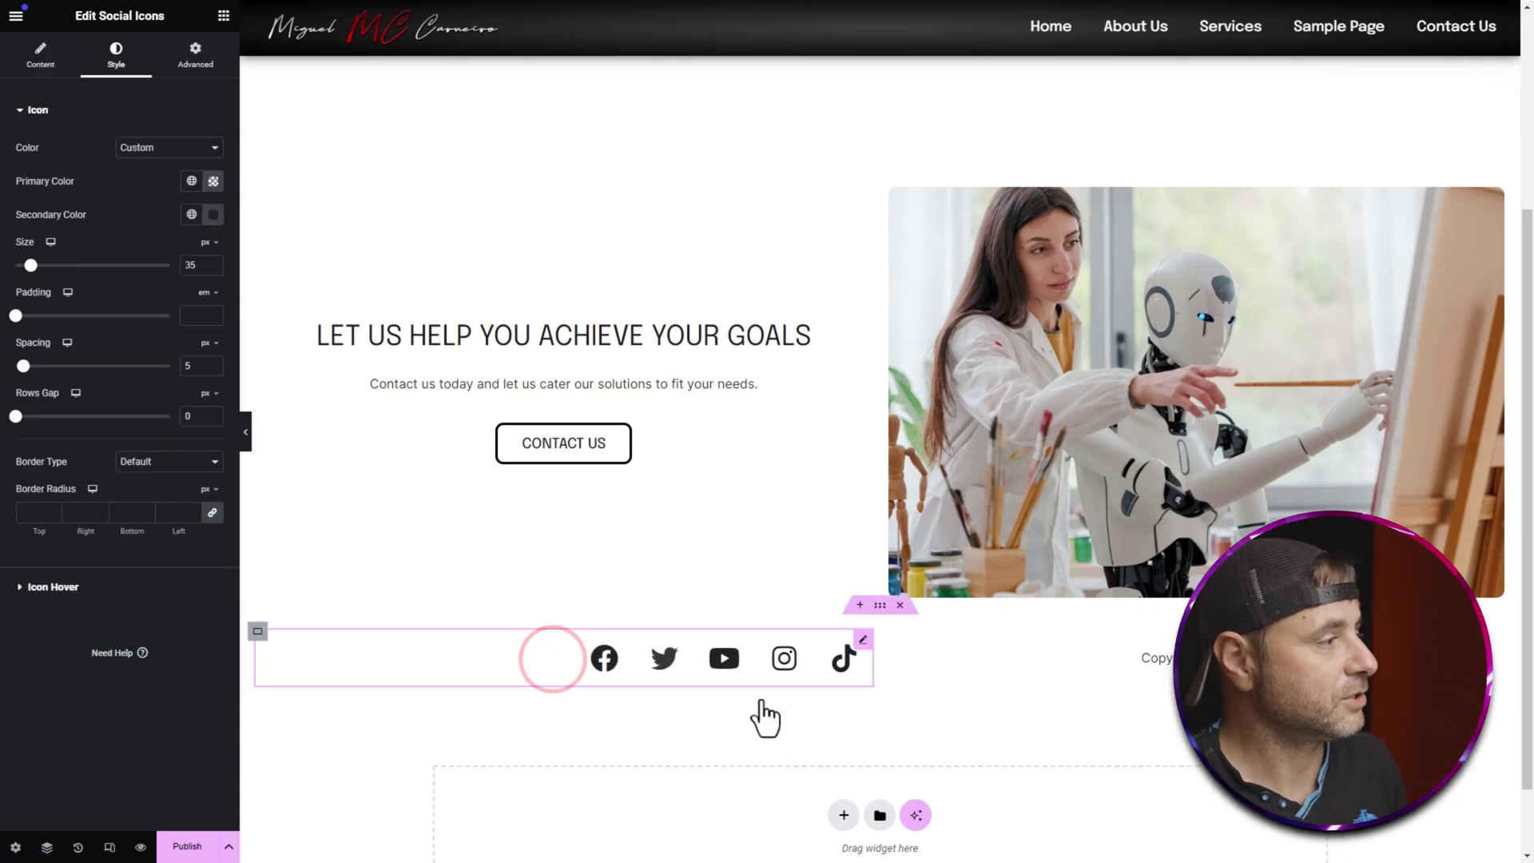
left_click(40, 58)
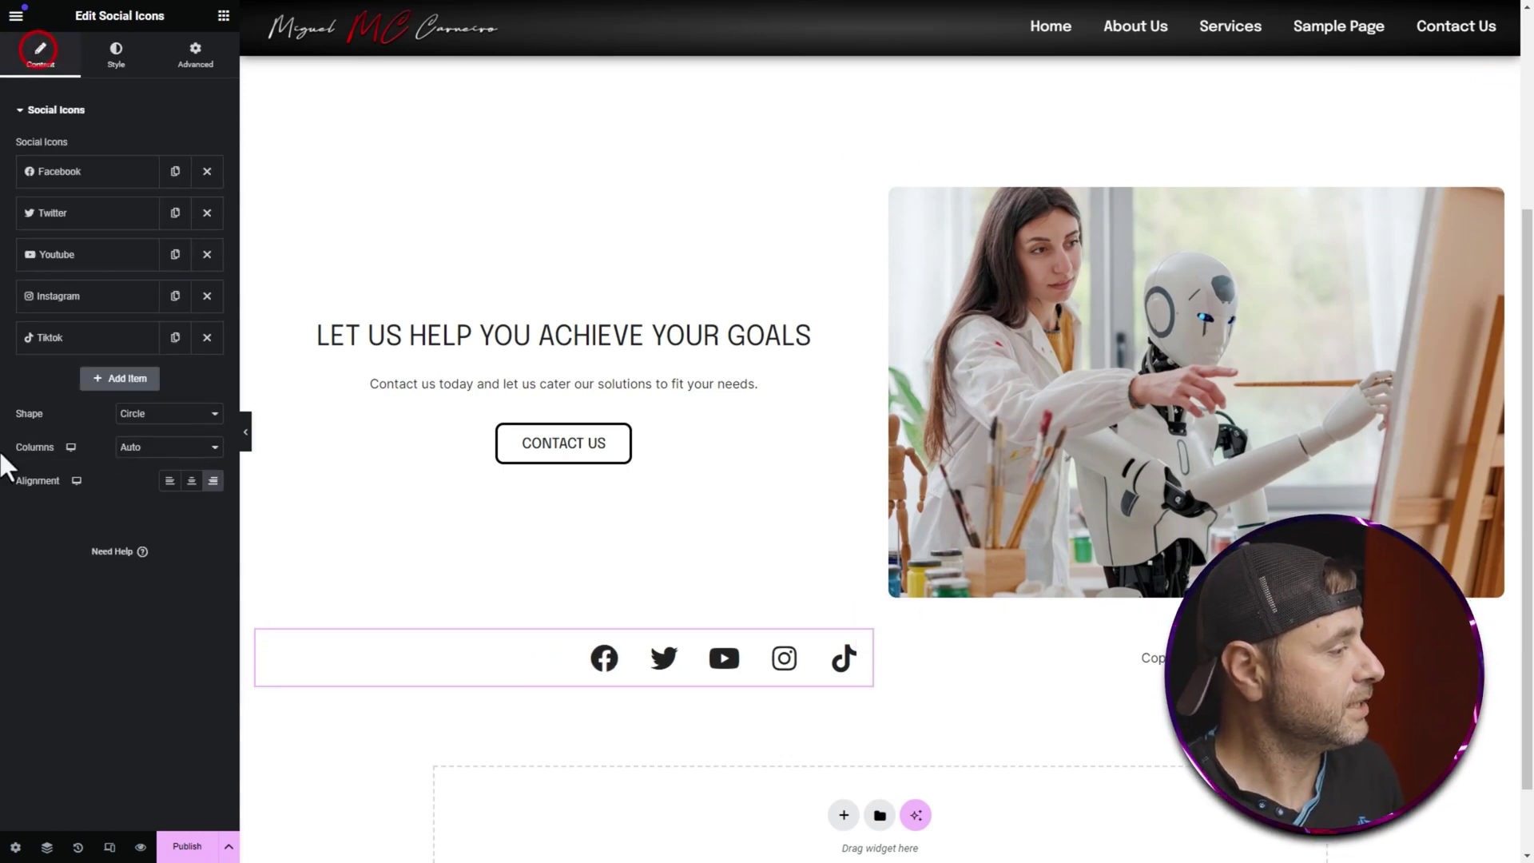
left_click(170, 482)
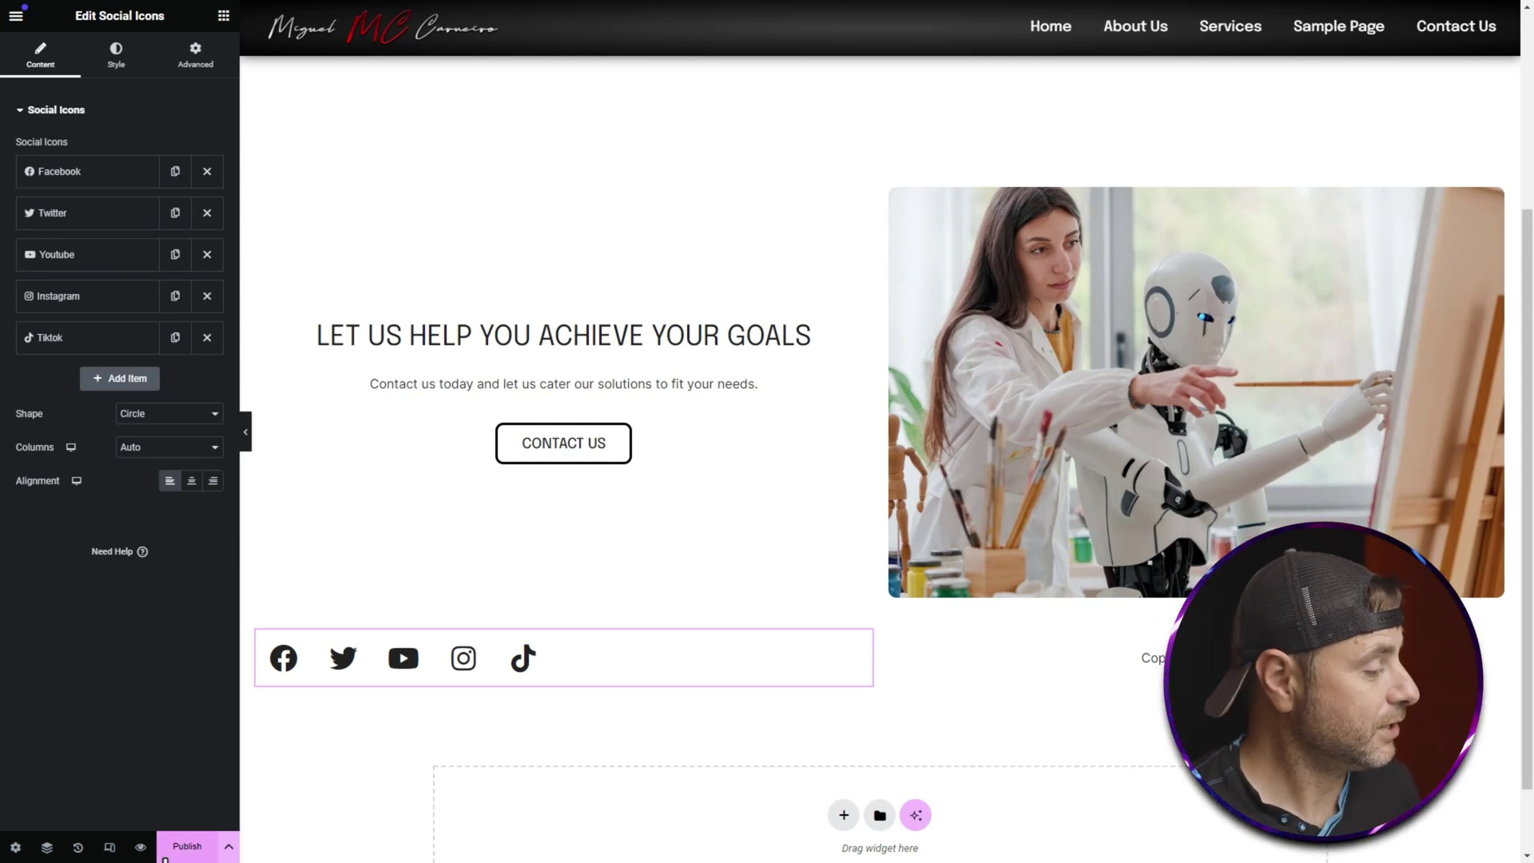
left_click(187, 846)
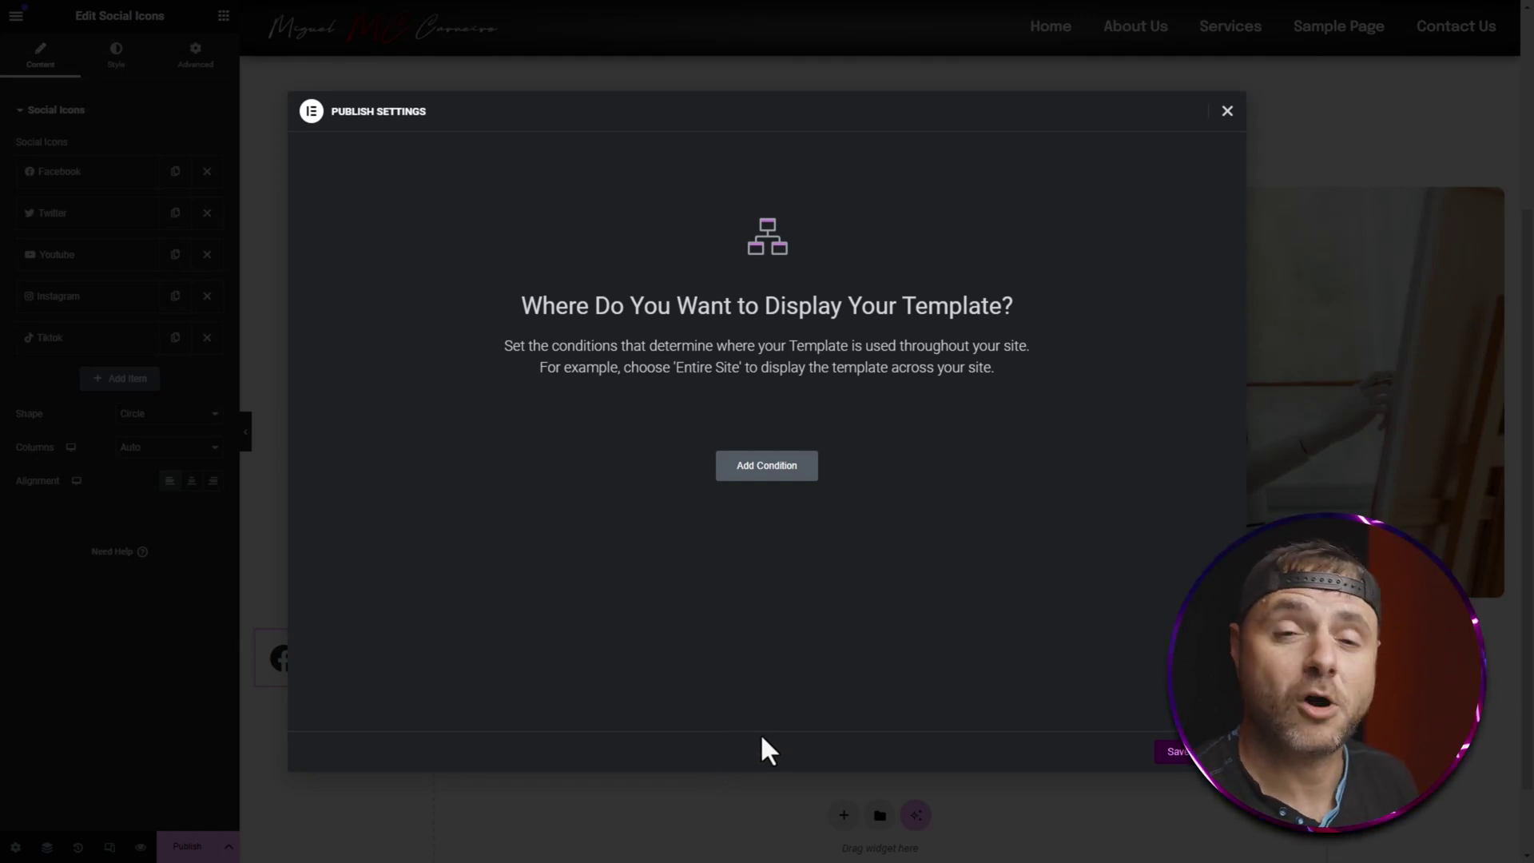
- Add an Include Entire Site display condition, plus an Exclude condition for singular Posts
left_click(743, 467)
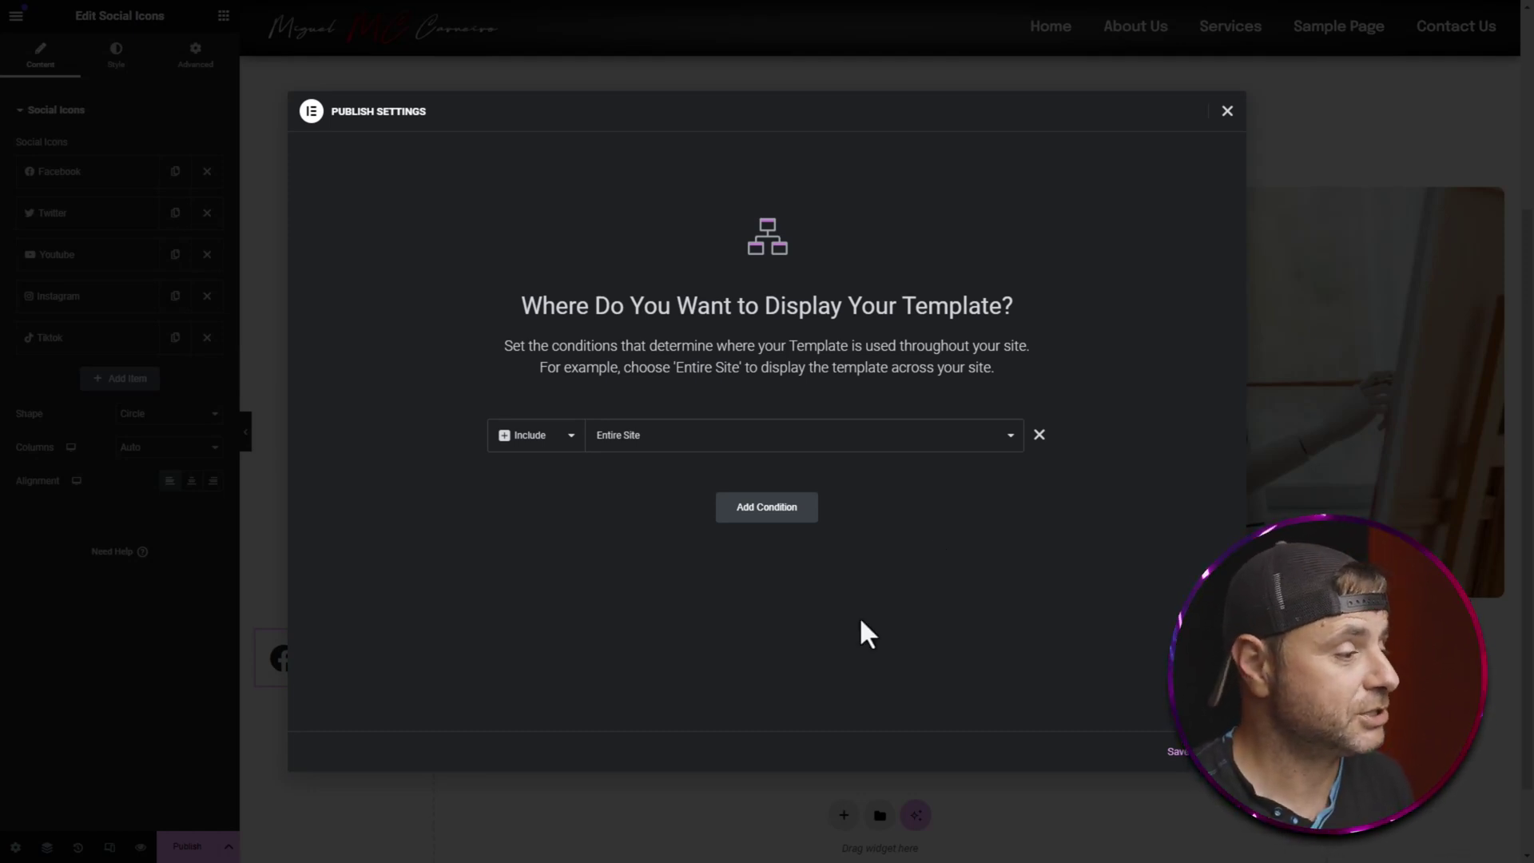
left_click(790, 513)
left_click(566, 496)
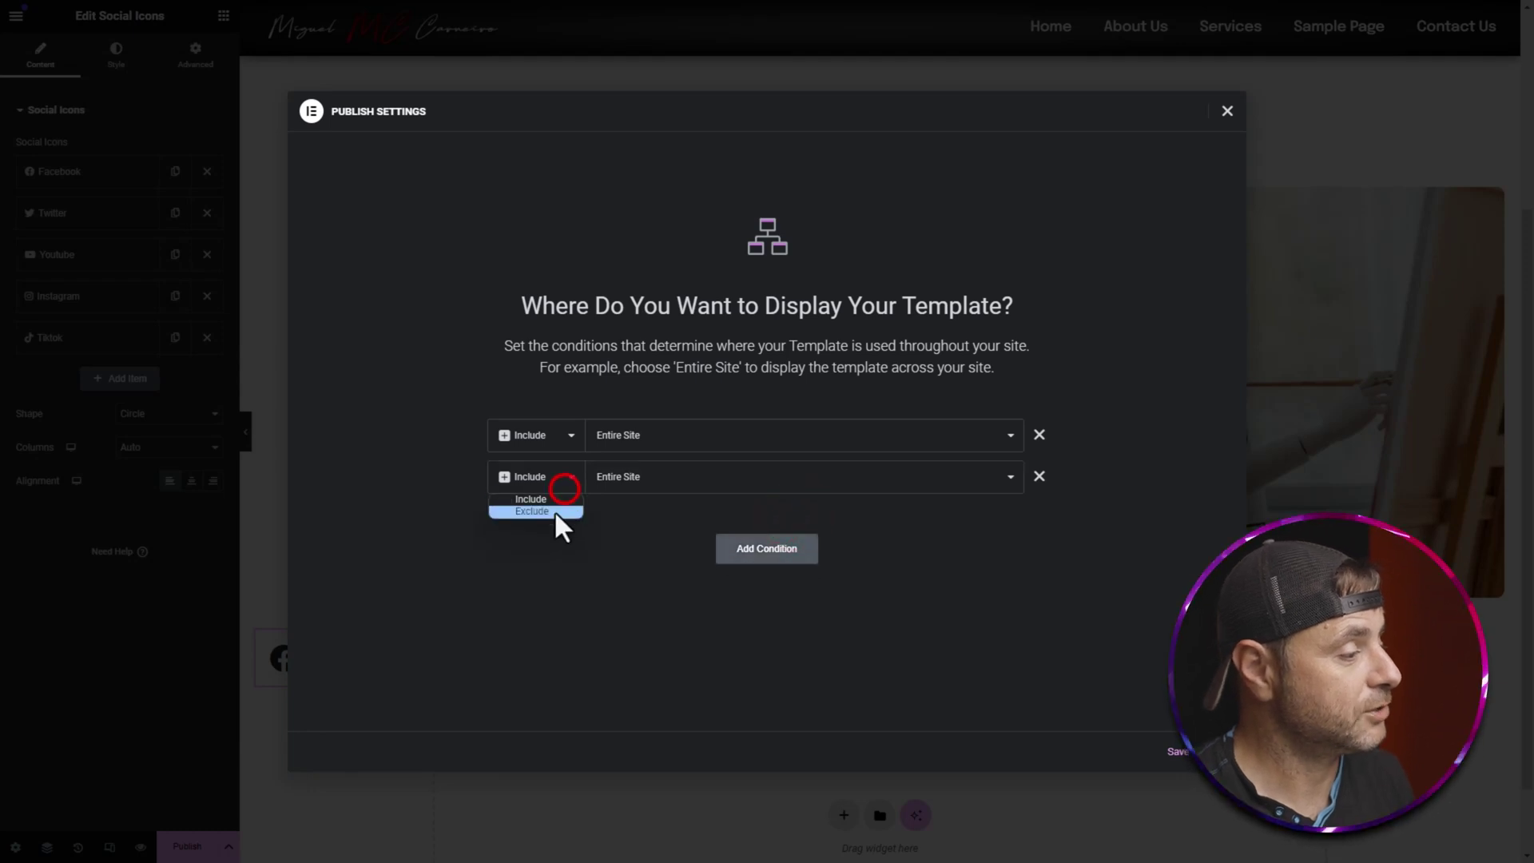
left_click(558, 520)
left_click(639, 479)
left_click(650, 537)
left_click(871, 479)
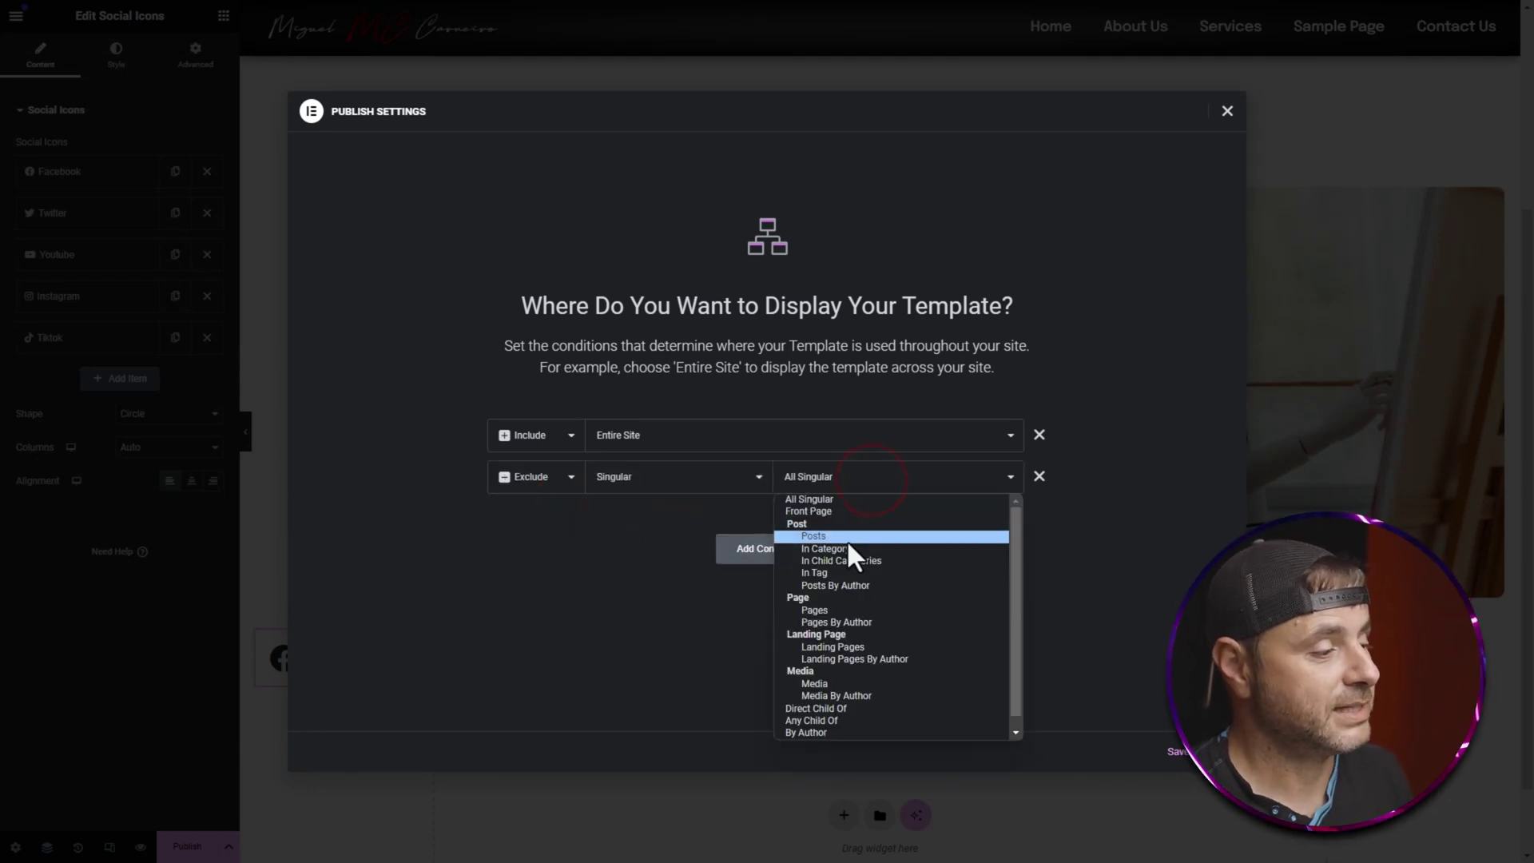
left_click(850, 538)
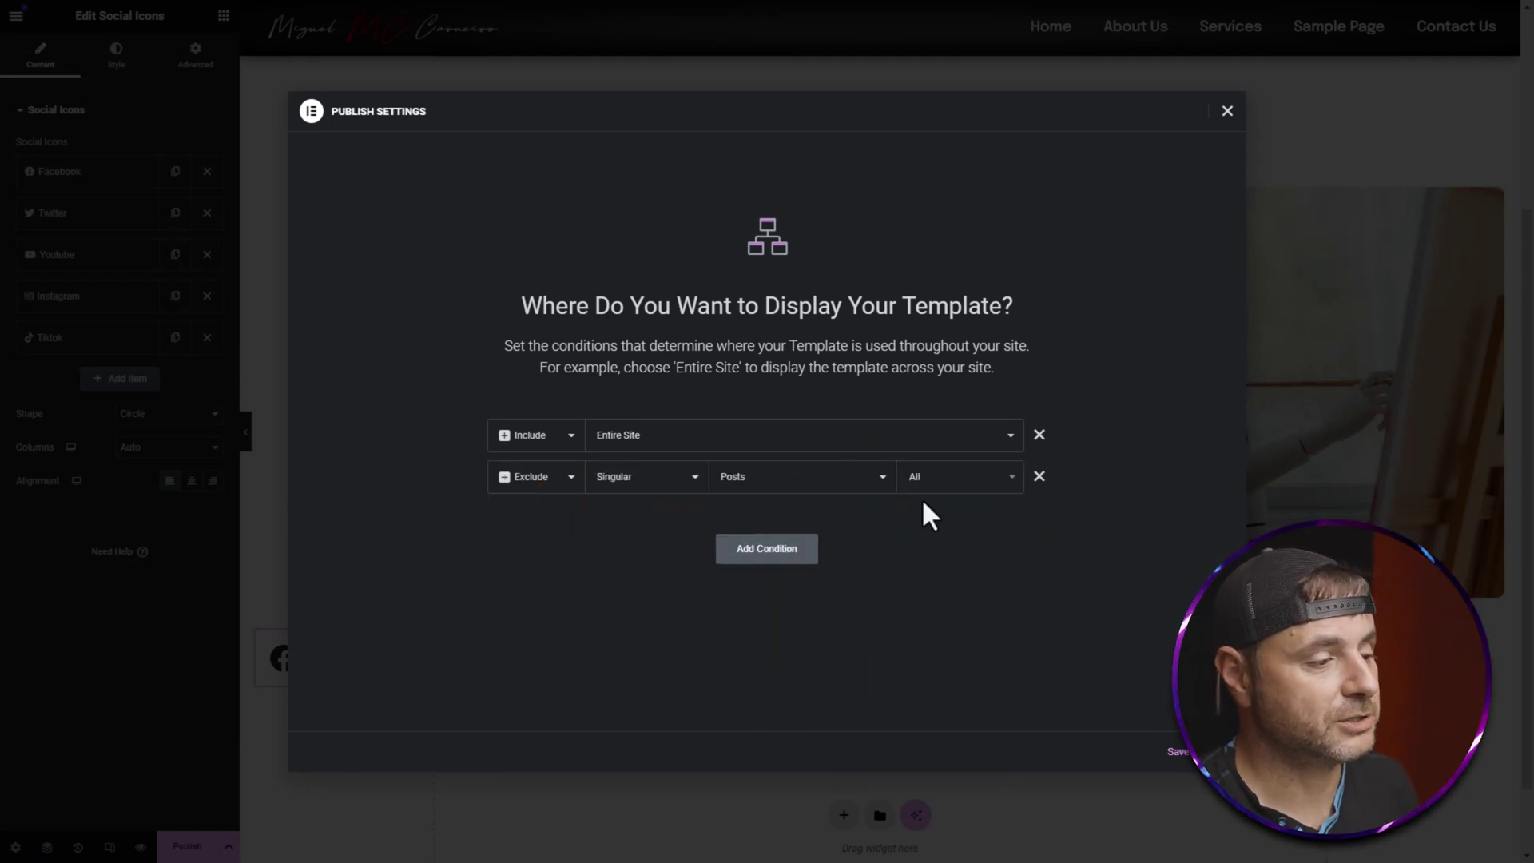
- Switch the exclusion to Pages, then remove it and save with only Entire Site
left_click(952, 486)
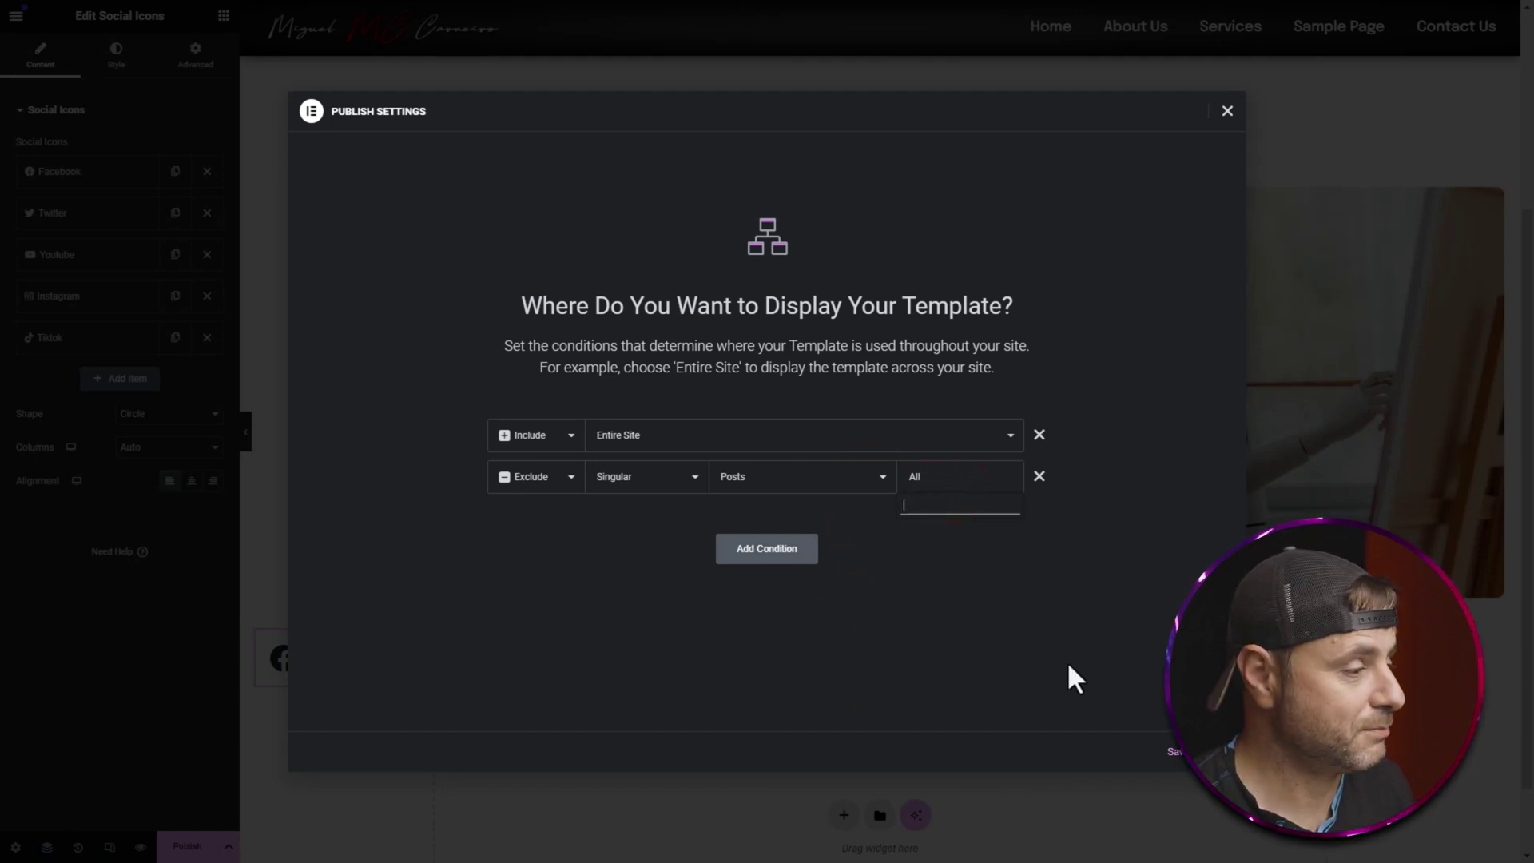
left_click(826, 483)
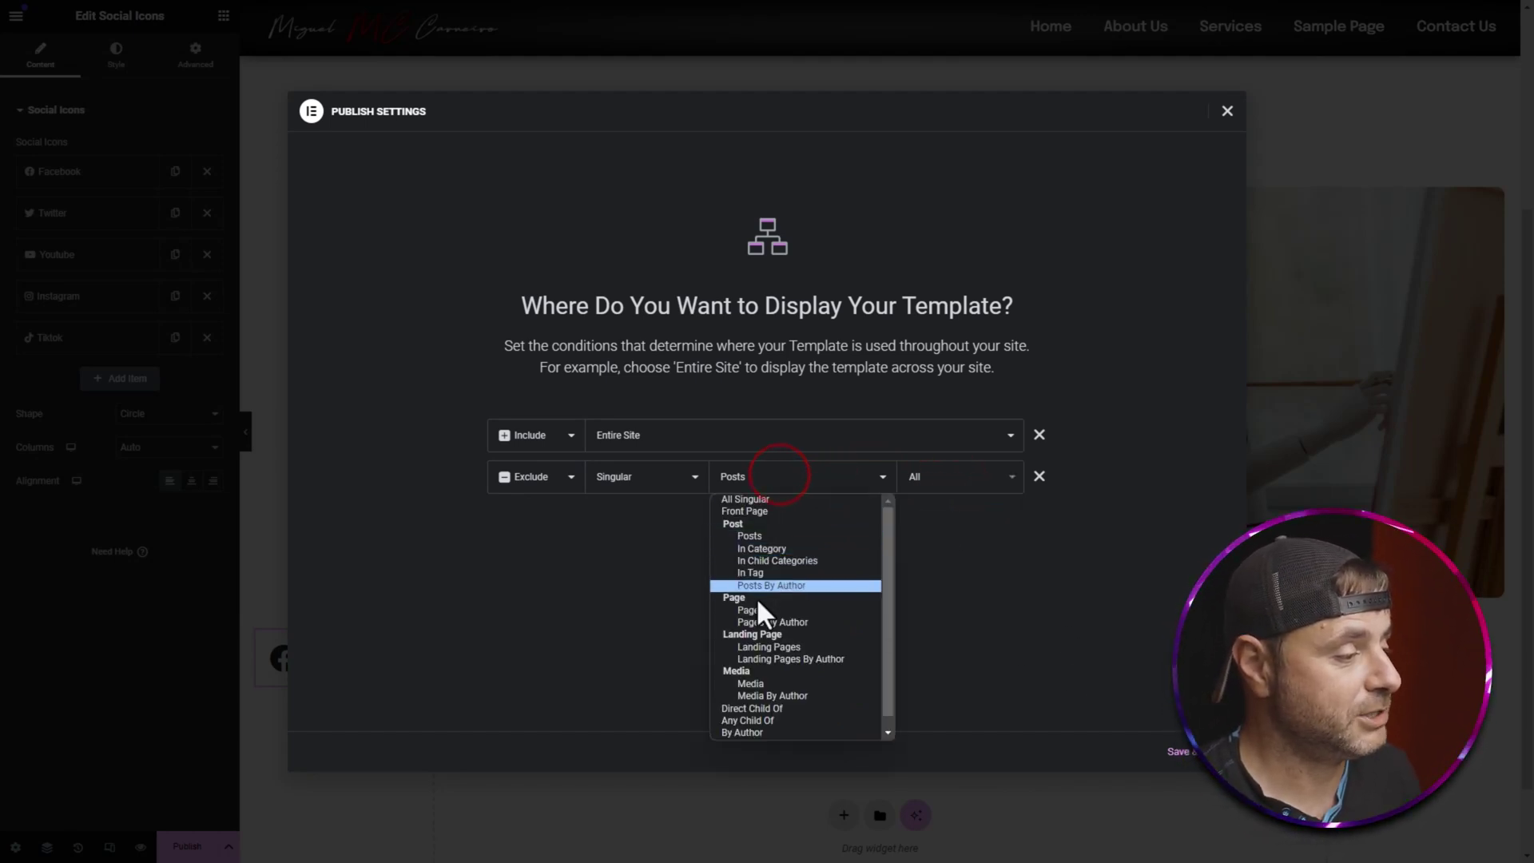
left_click(756, 609)
left_click(927, 483)
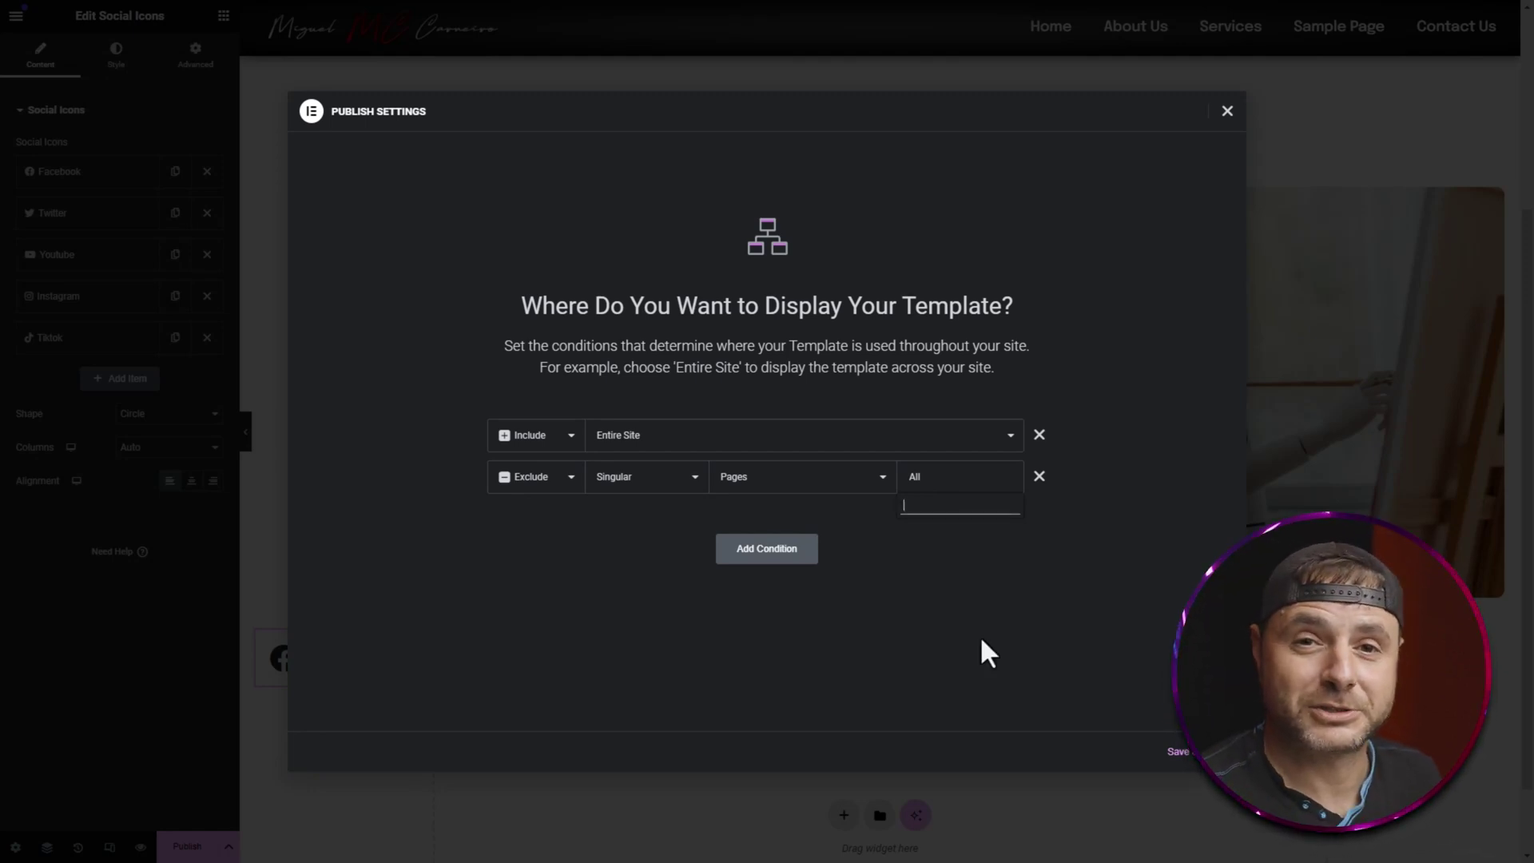
left_click(1039, 476)
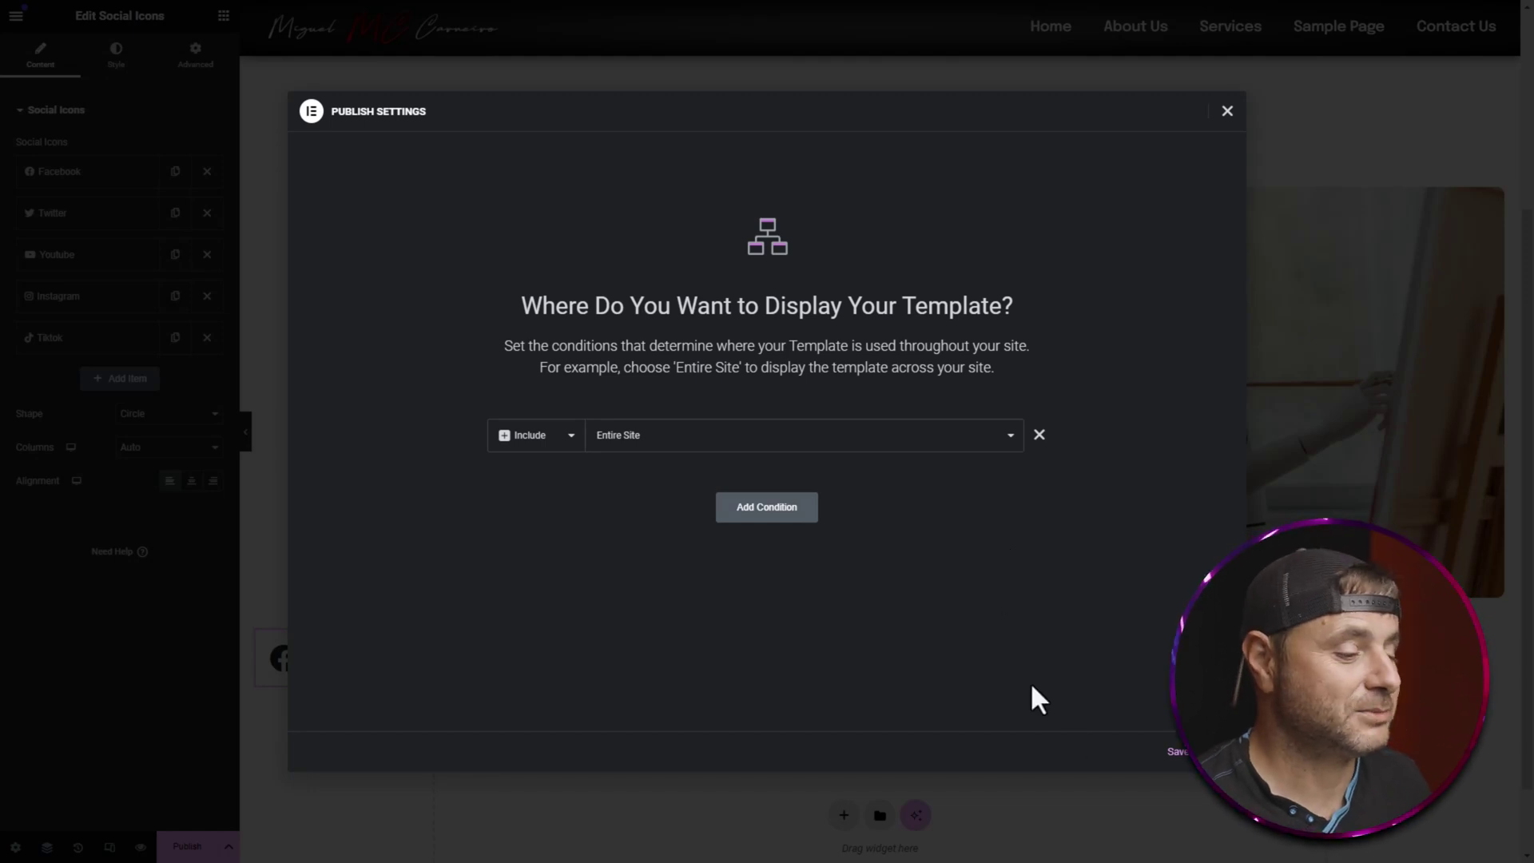
left_click(1180, 751)
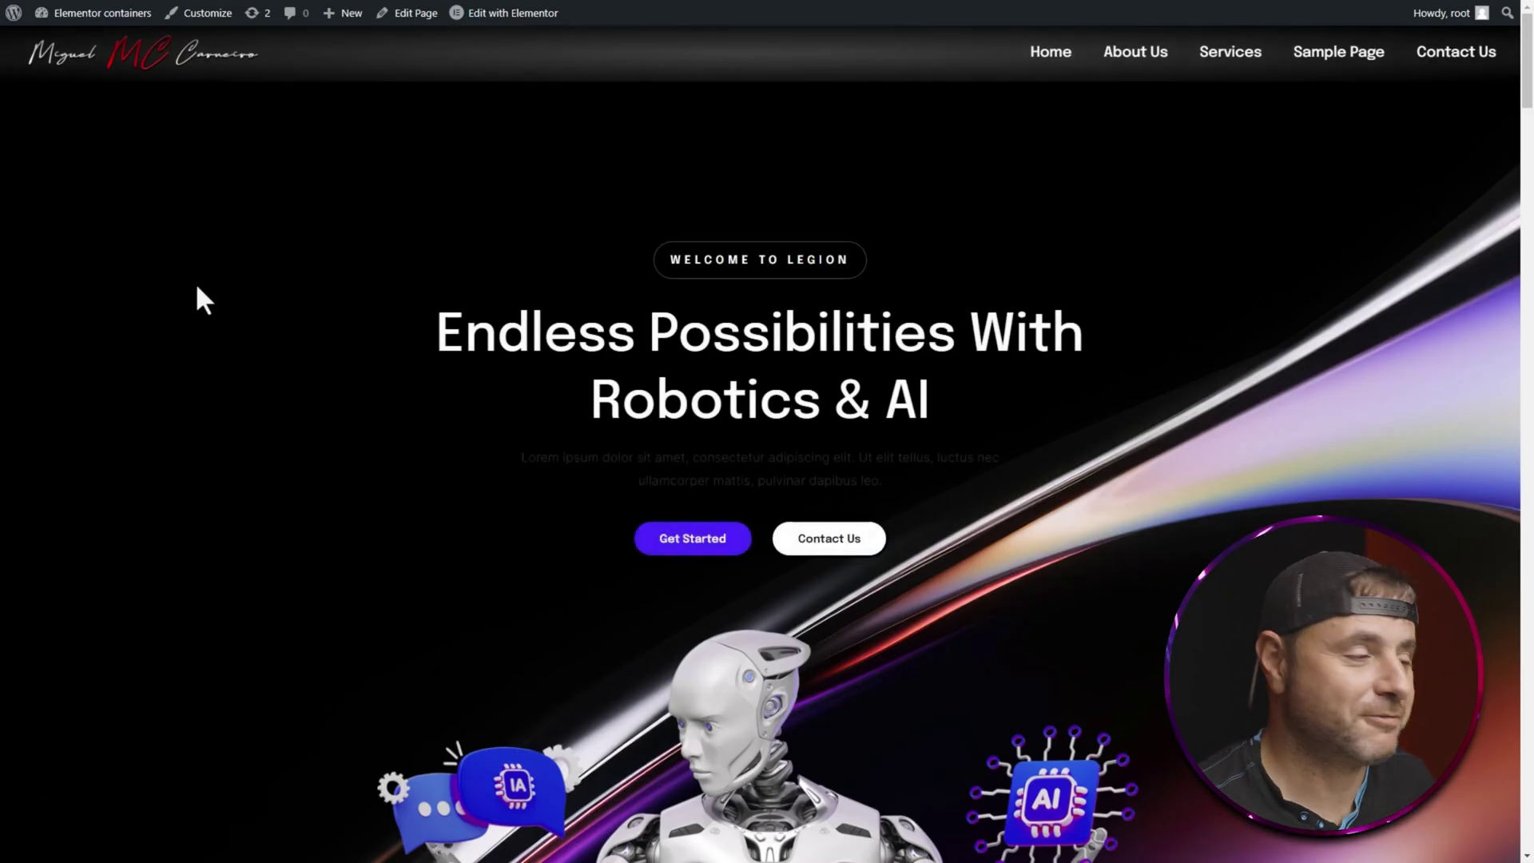
- Scroll the live homepage down to view the new social icons and copyright footer
scroll(284, 321, "down", 5)
scroll(297, 323, "down", 15)
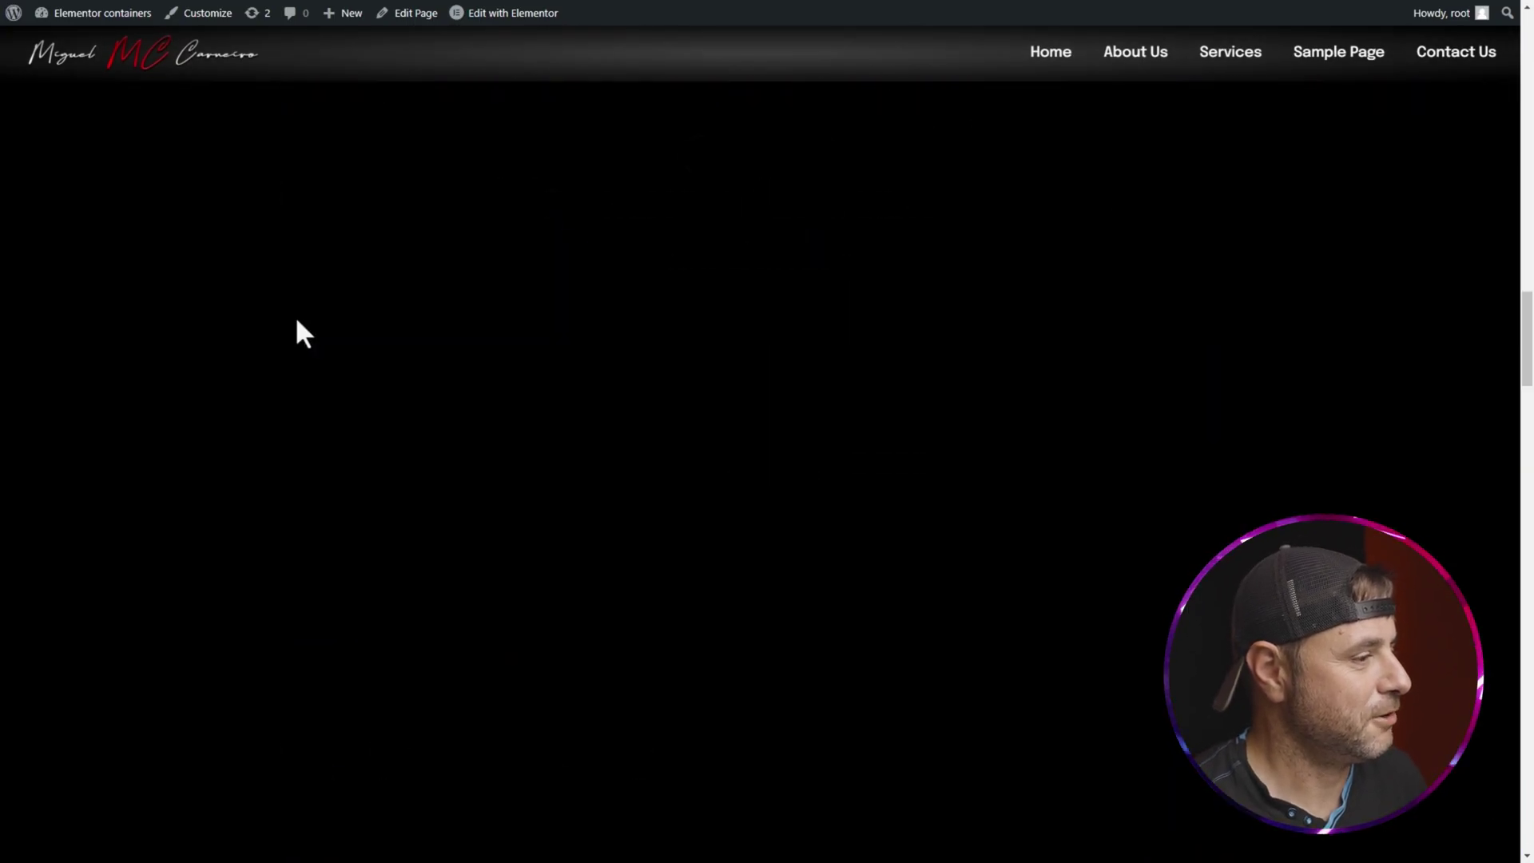